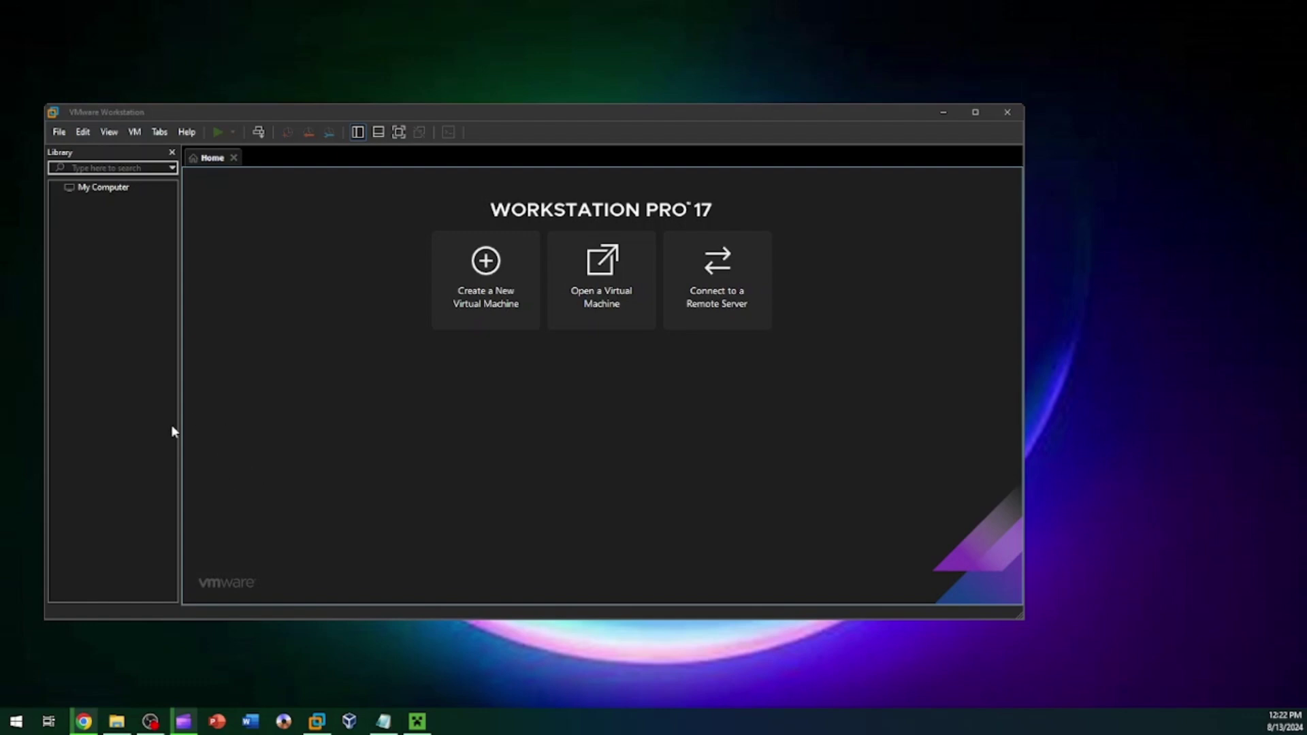
Start creating a new virtual machine with the typical configuration and proceed to the guest operating system choice.
{"action": "left_click", "coordinate": [452, 324]}
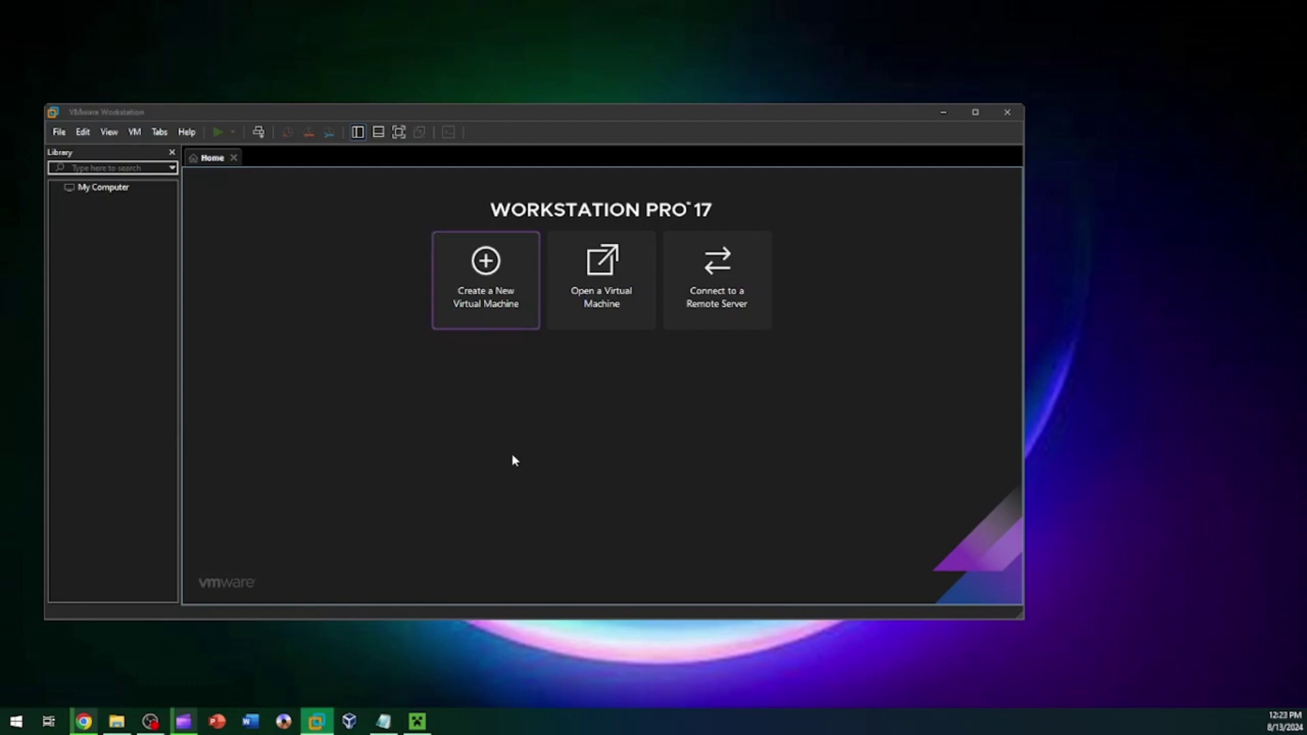
{"action": "left_click_drag", "start_coordinate": [434, 225], "coordinate": [196, 230]}
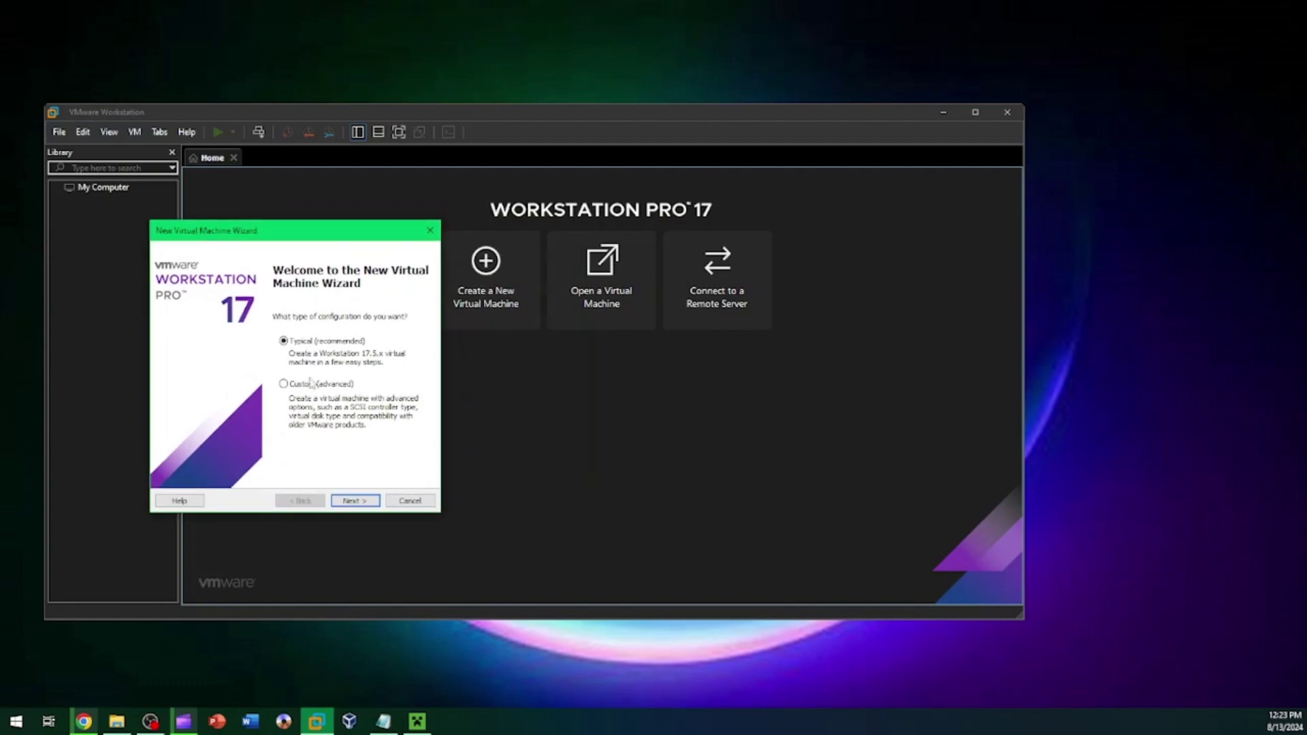
{"action": "left_click", "coordinate": [351, 501]}
{"action": "left_click", "coordinate": [351, 501]}
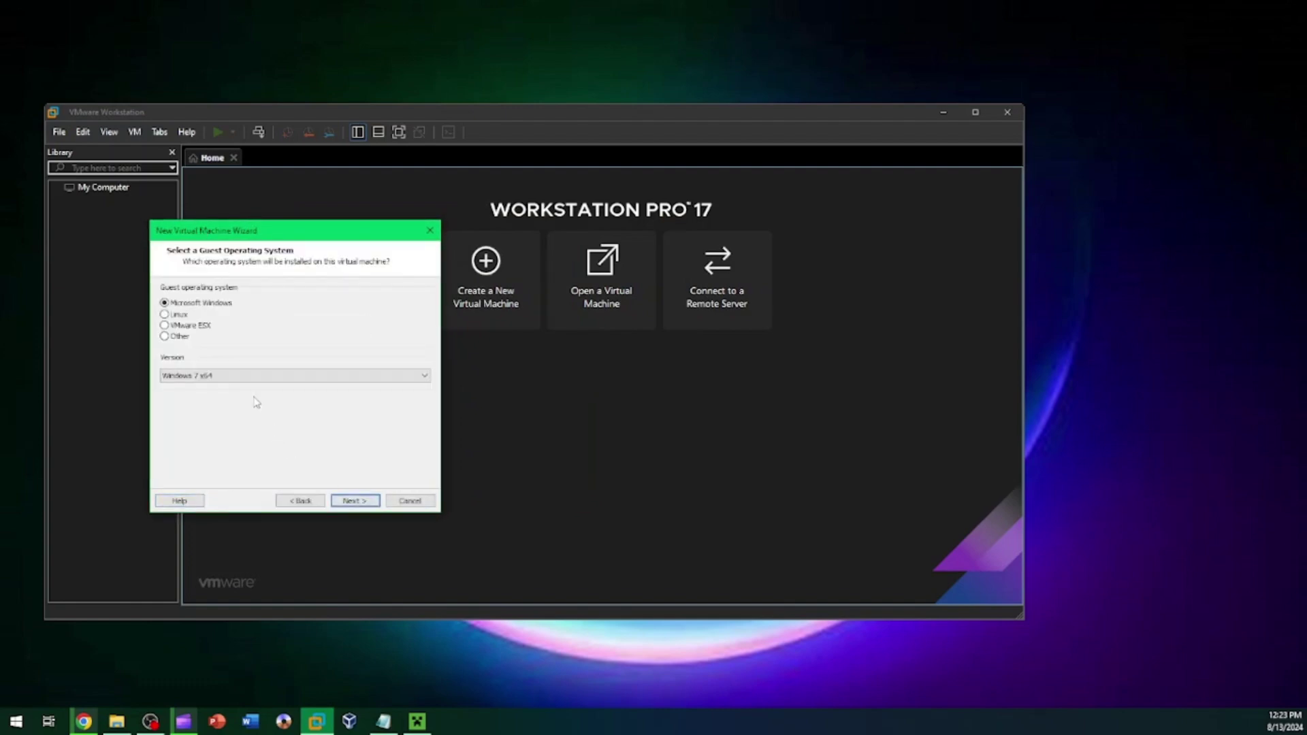
Set the guest operating system to Other with MS-DOS as the version.
{"action": "left_click", "coordinate": [215, 376]}
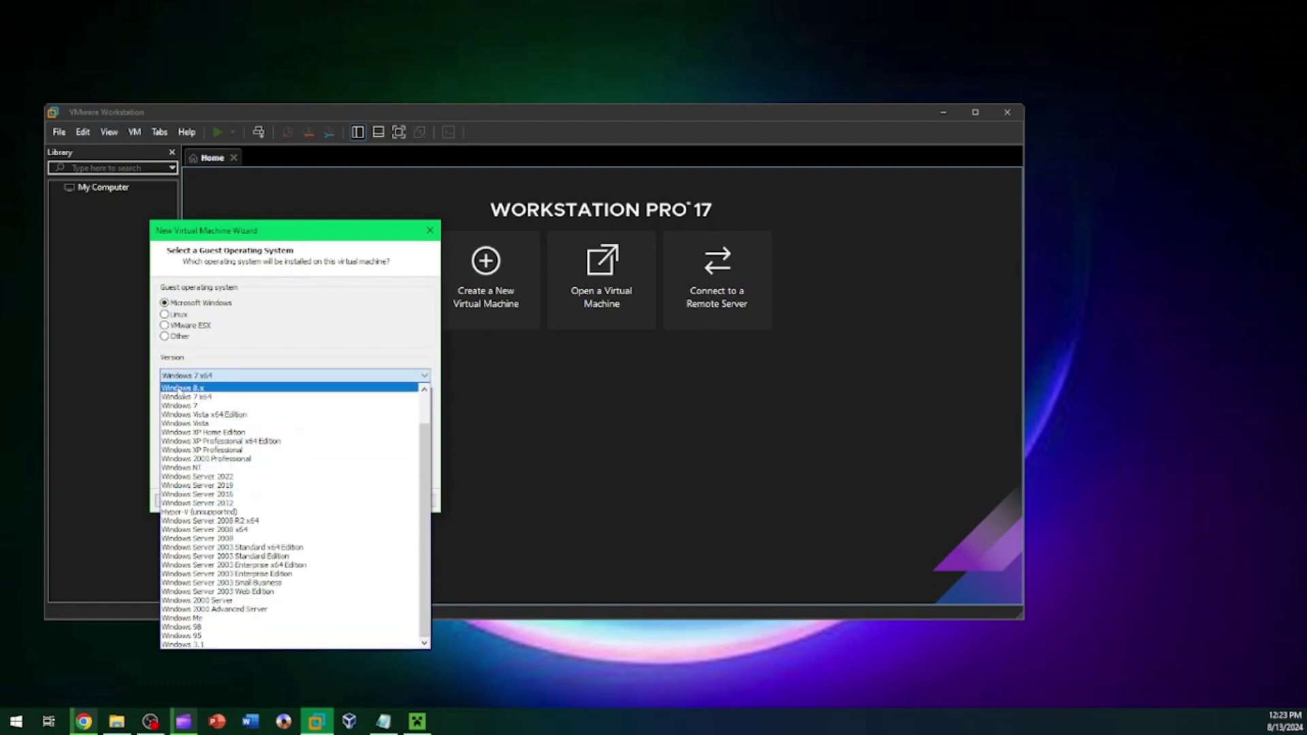
{"action": "left_click", "coordinate": [170, 347]}
{"action": "left_click", "coordinate": [176, 337]}
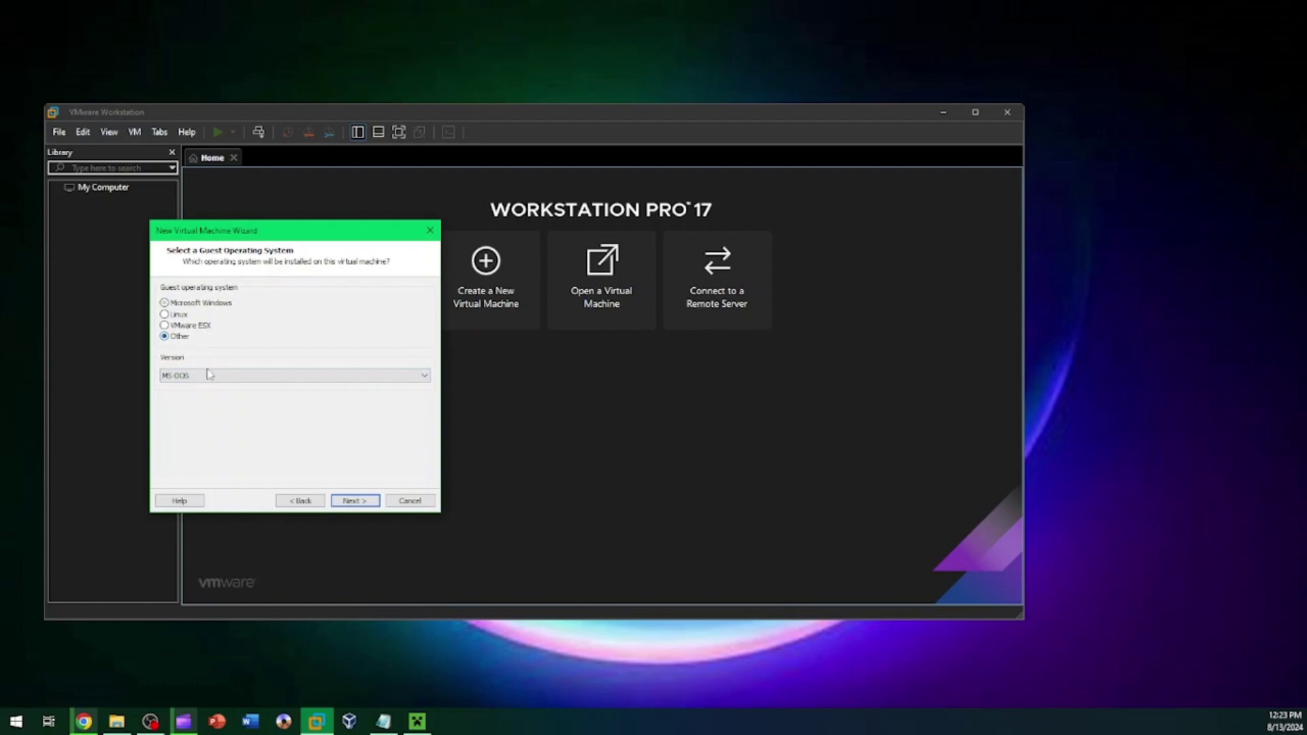
{"action": "left_click", "coordinate": [207, 376]}
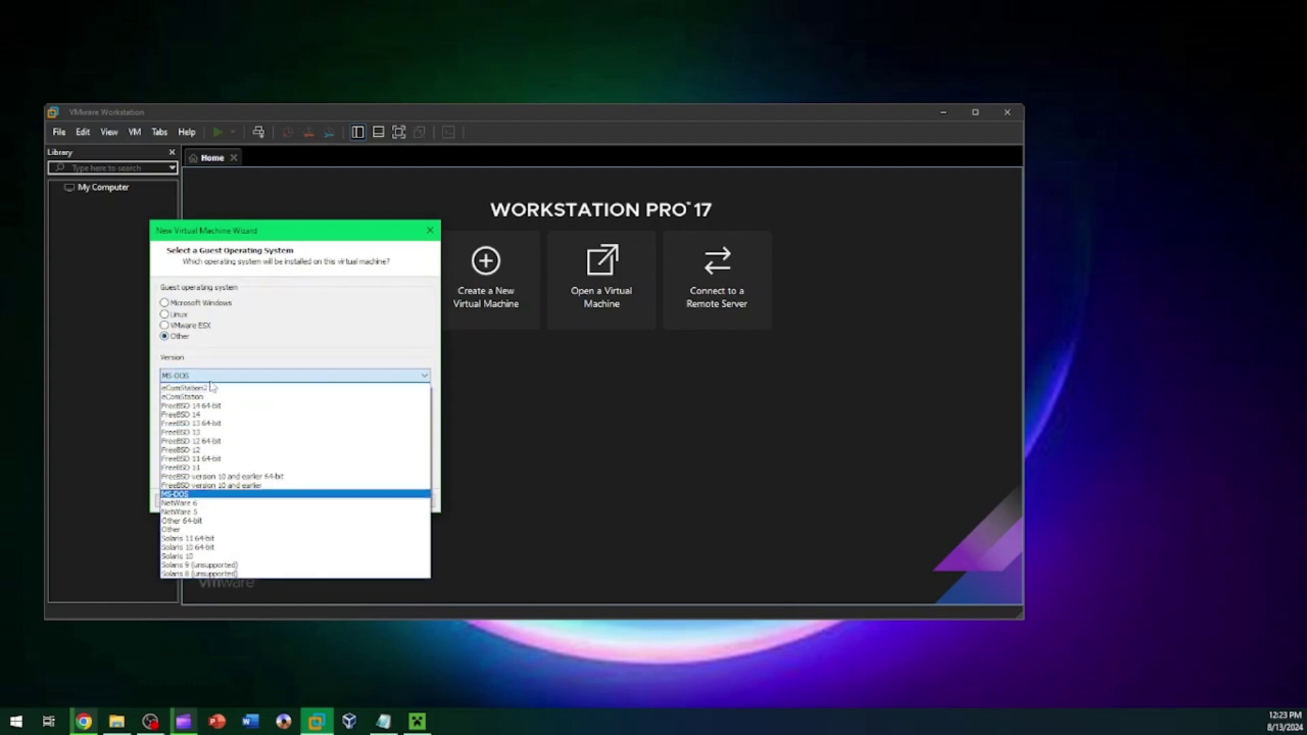
{"action": "left_click", "coordinate": [202, 495]}
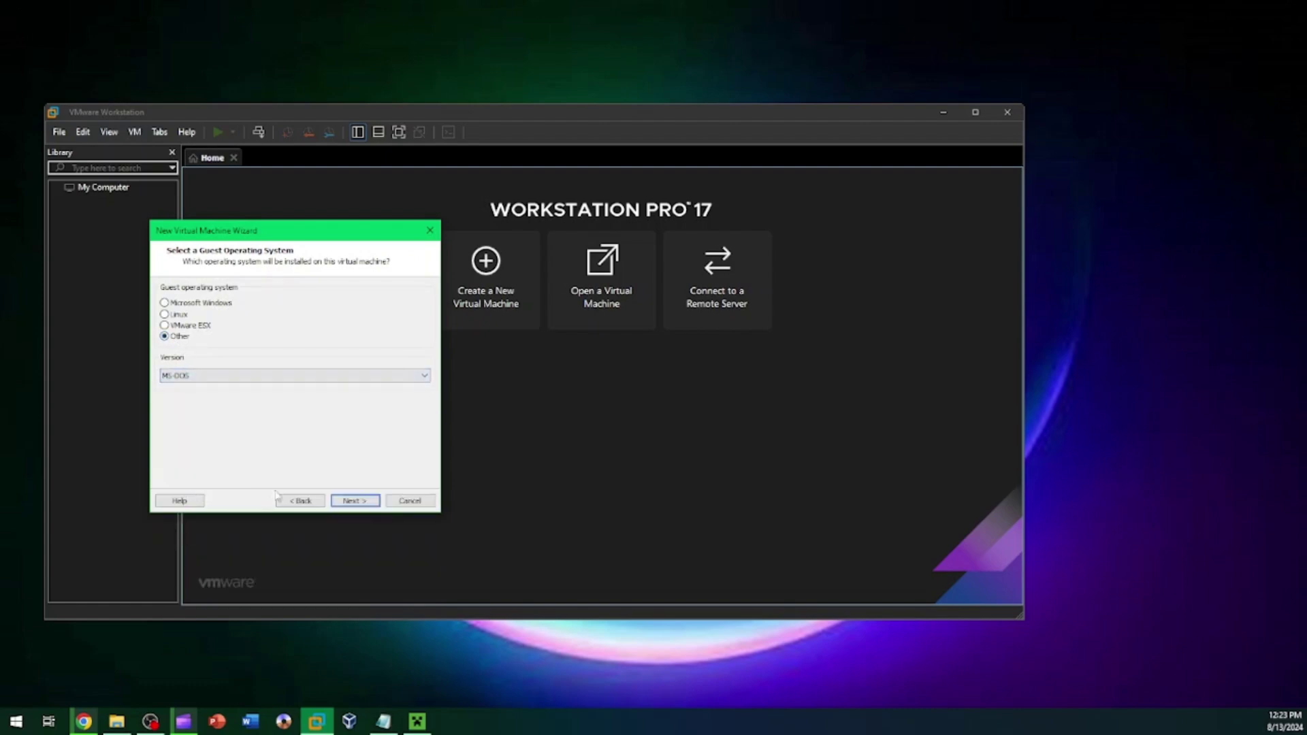
{"action": "left_click", "coordinate": [353, 502]}
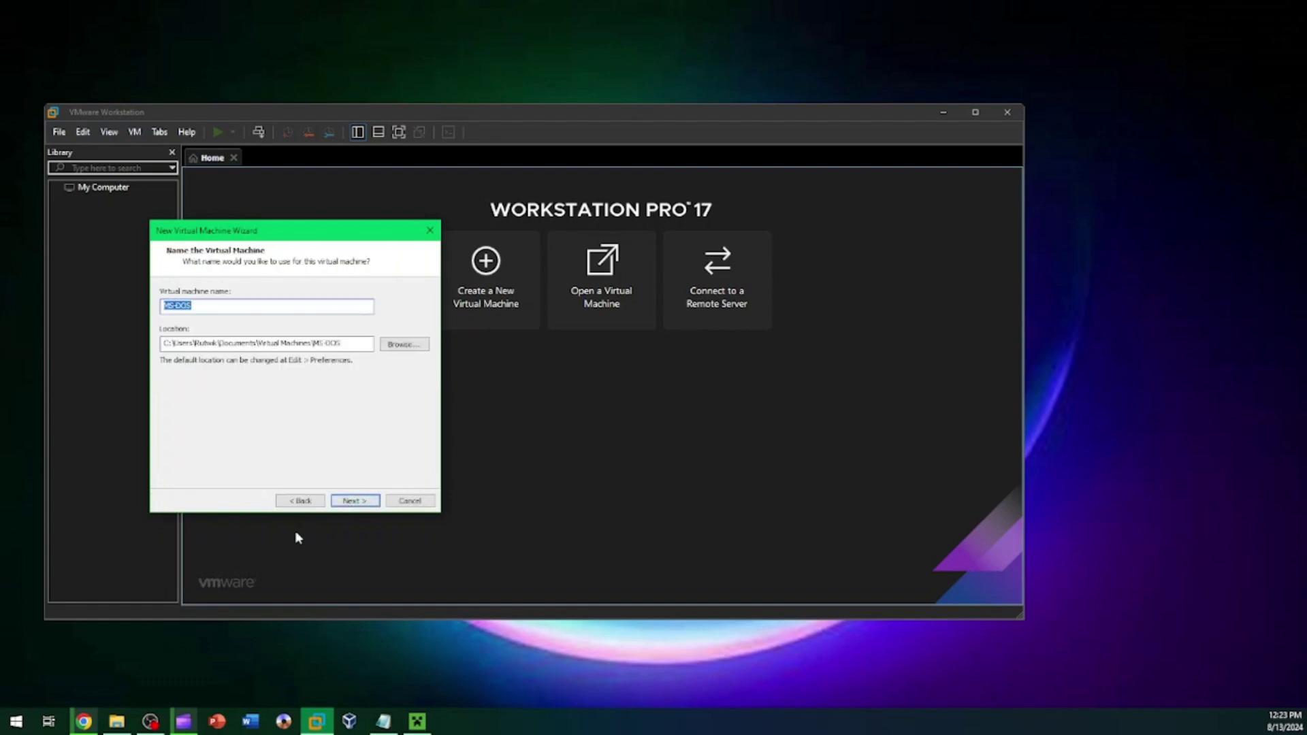
Name the virtual machine Windows 1.0.
{"action": "left_click_drag", "start_coordinate": [243, 313], "coordinate": [161, 313]}
{"action": "type", "text": "d"}
{"action": "double_click", "coordinate": [204, 312]}
{"action": "type", "text": "W"}
{"action": "left_click", "coordinate": [351, 501]}
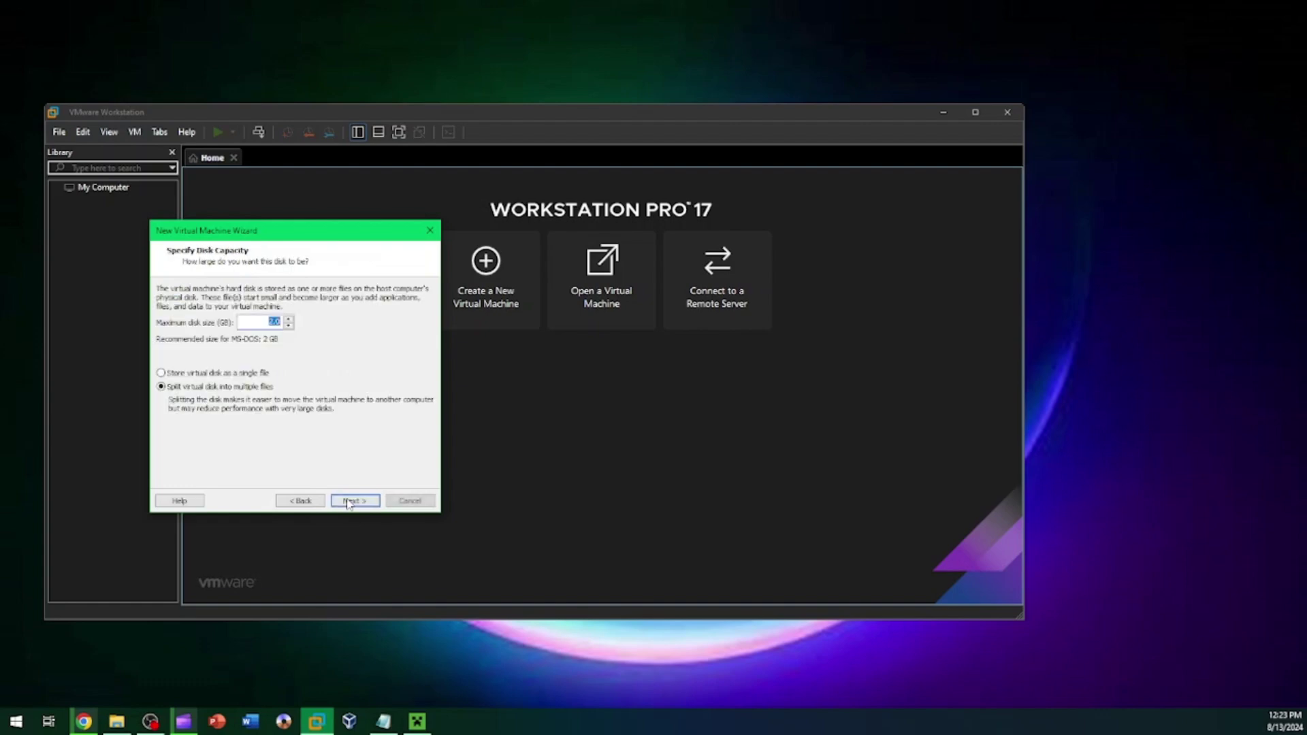
Store the 2 GB virtual disk as a single file and open the hardware customization.
{"action": "key", "text": "Home"}
{"action": "left_click", "coordinate": [249, 374]}
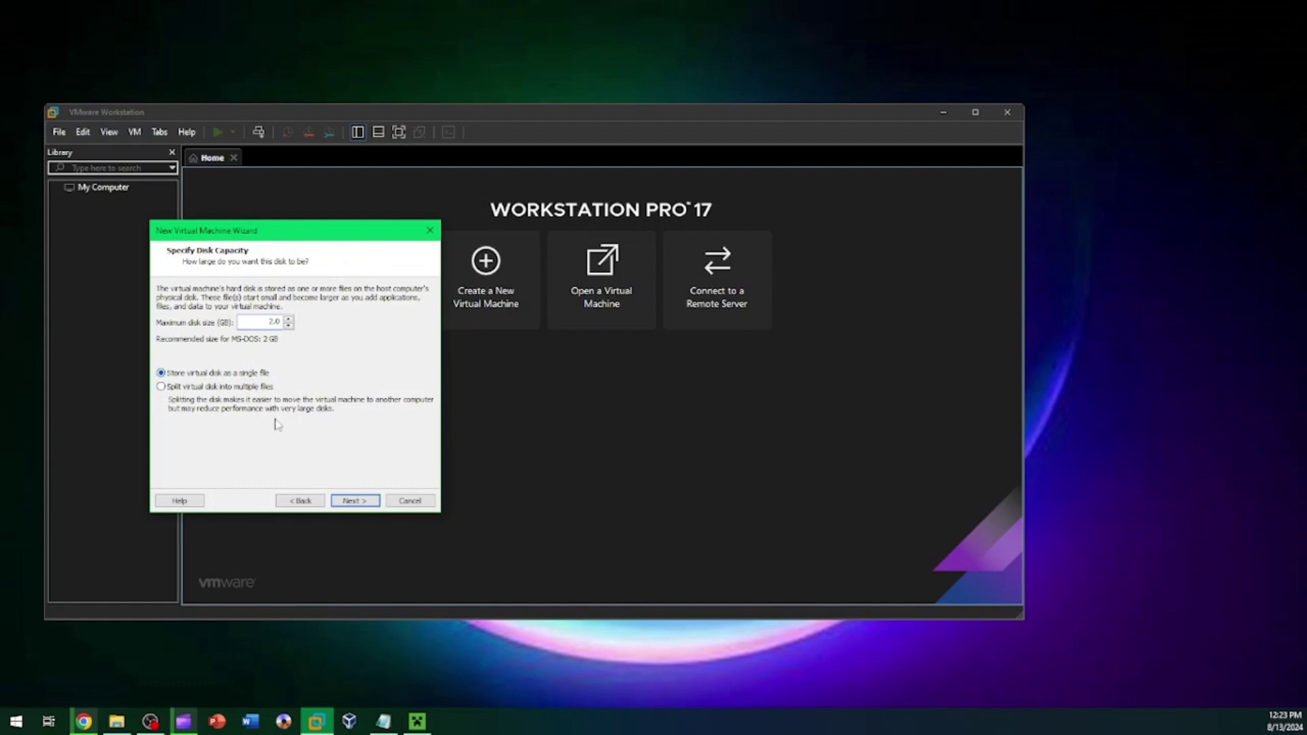
{"action": "left_click", "coordinate": [355, 501]}
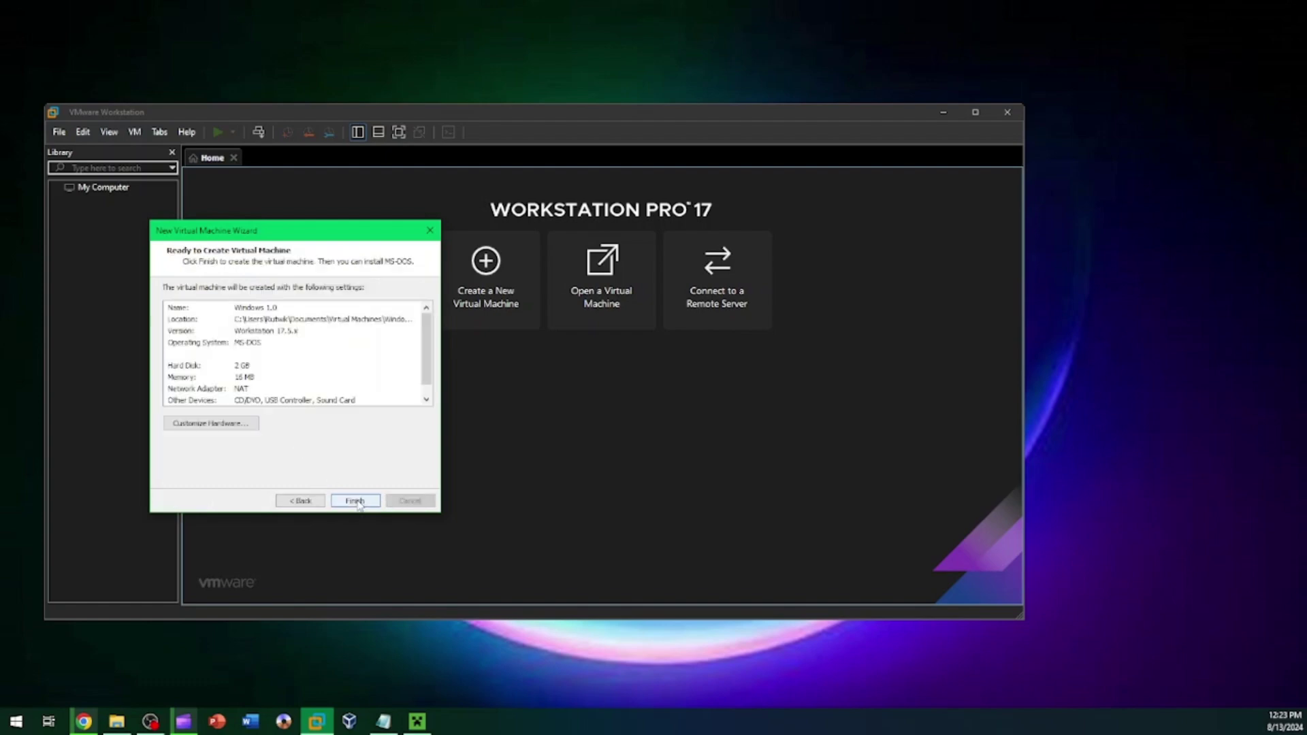
{"action": "left_click", "coordinate": [228, 424]}
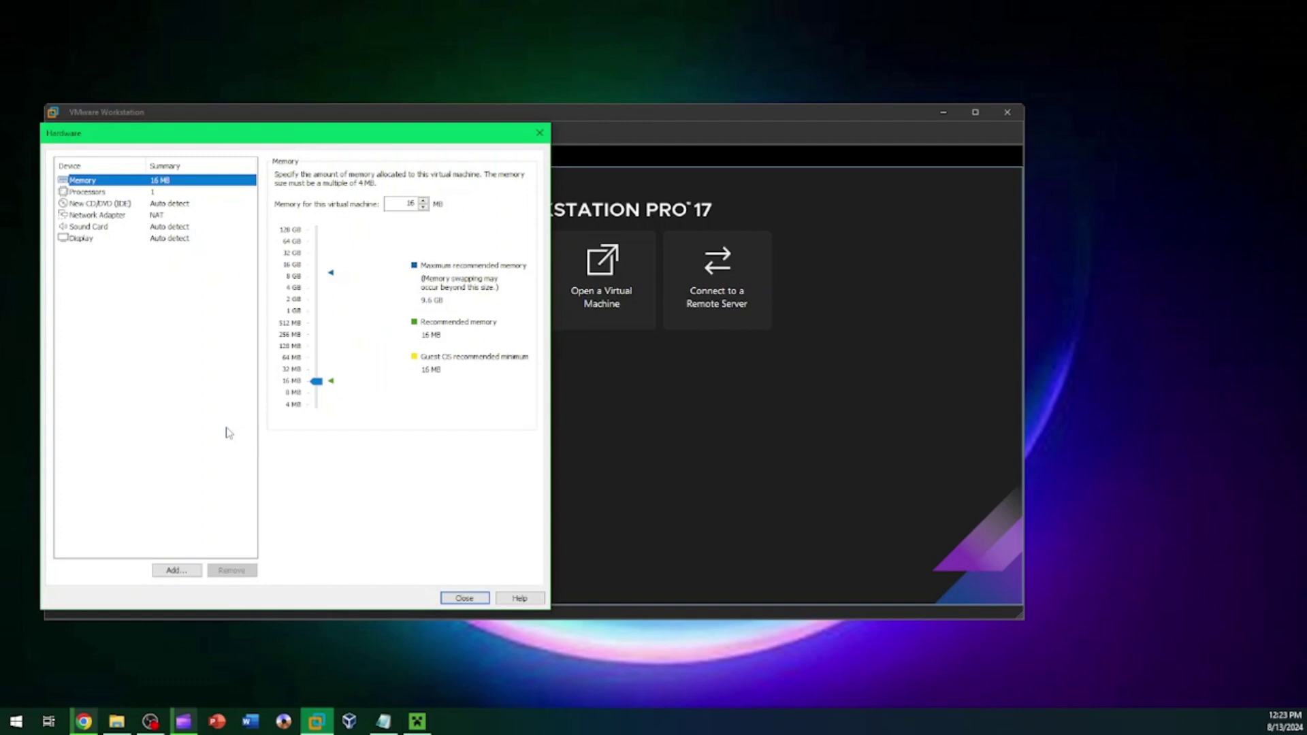
{"action": "left_click", "coordinate": [180, 204]}
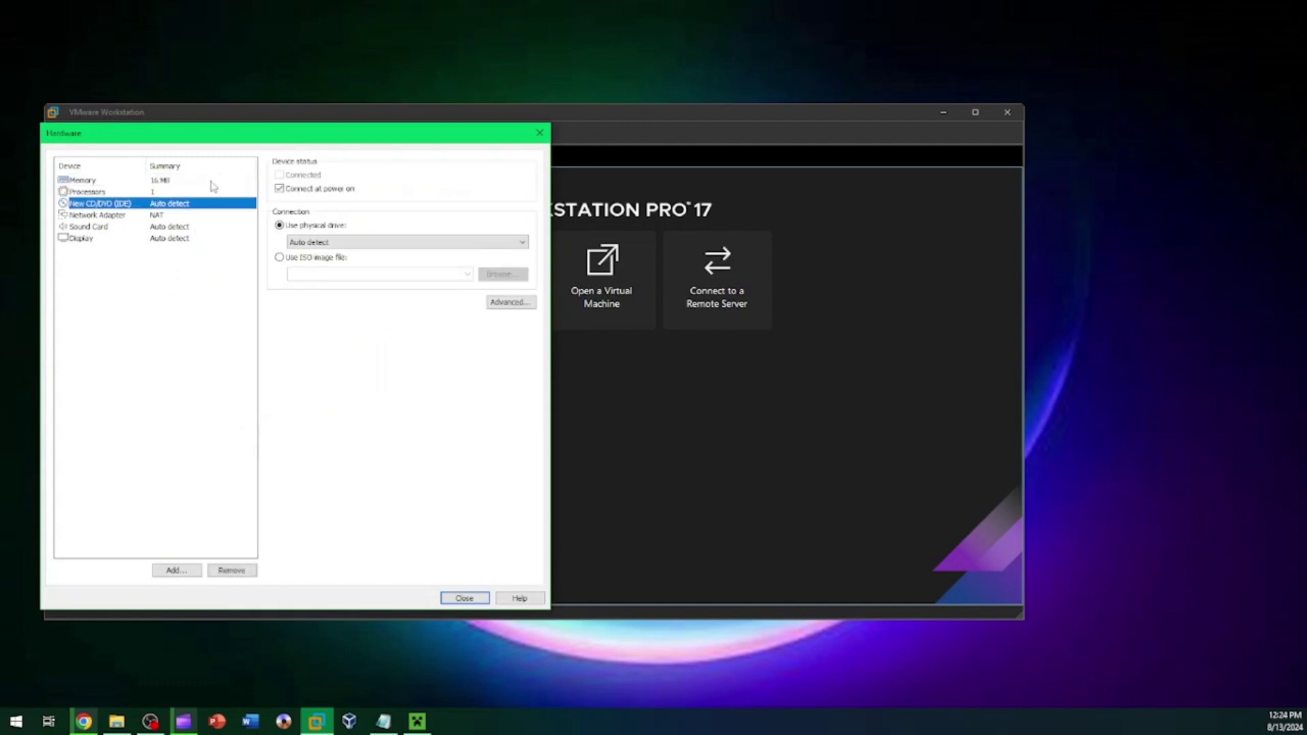
{"action": "left_click", "coordinate": [283, 259]}
{"action": "left_click", "coordinate": [158, 239]}
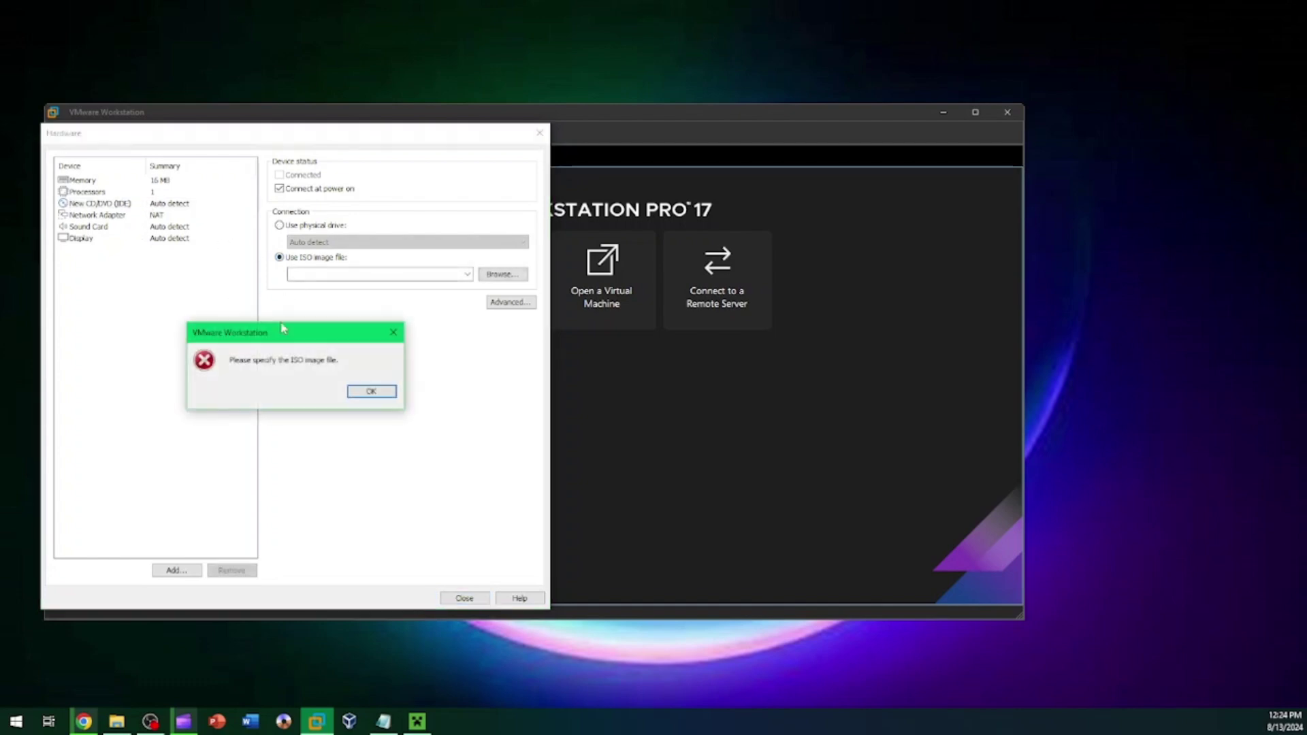
{"action": "left_click", "coordinate": [364, 387]}
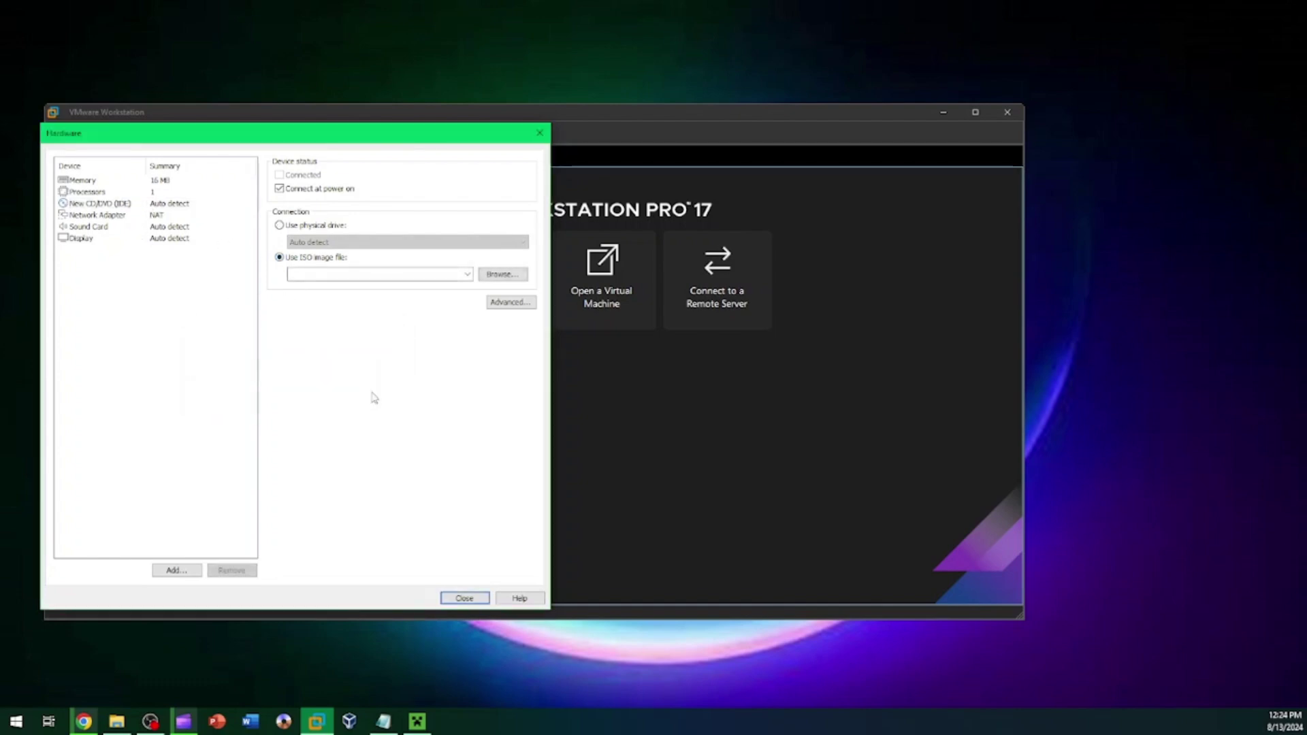
{"action": "left_click", "coordinate": [316, 226]}
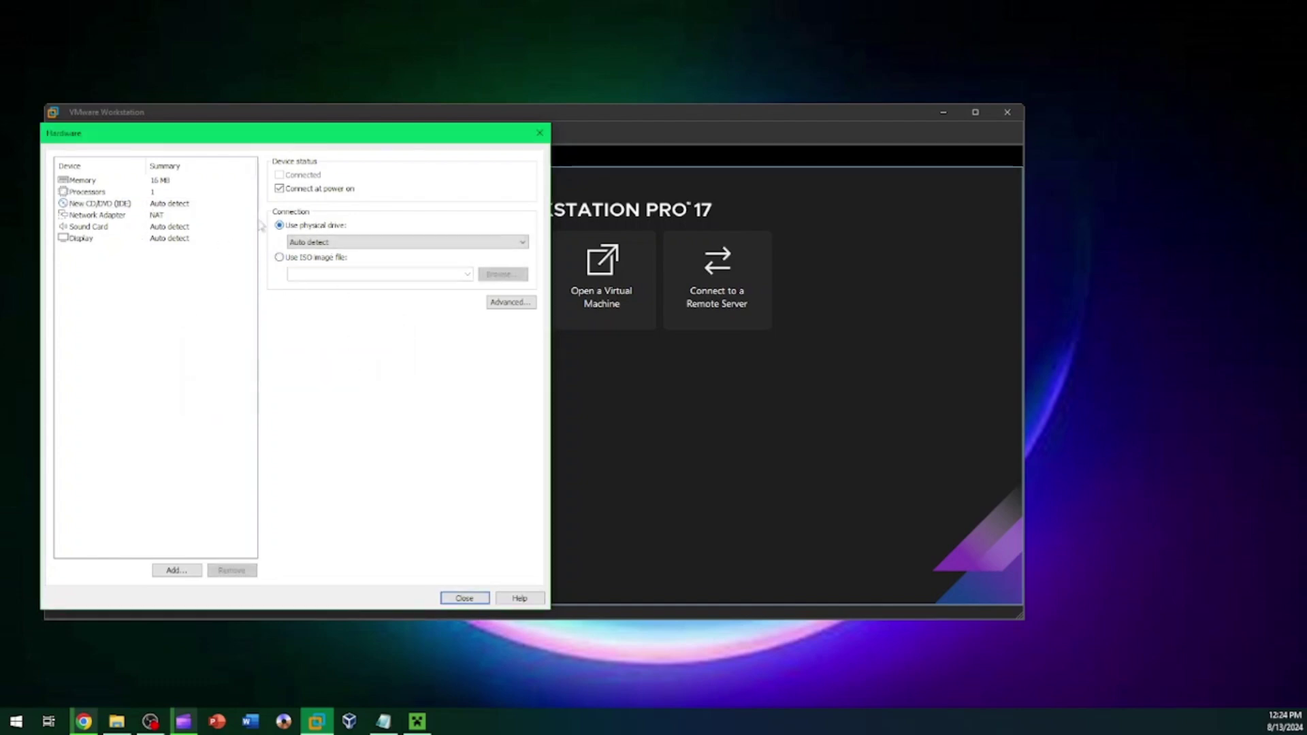
{"action": "left_click", "coordinate": [129, 192]}
{"action": "left_click", "coordinate": [133, 180]}
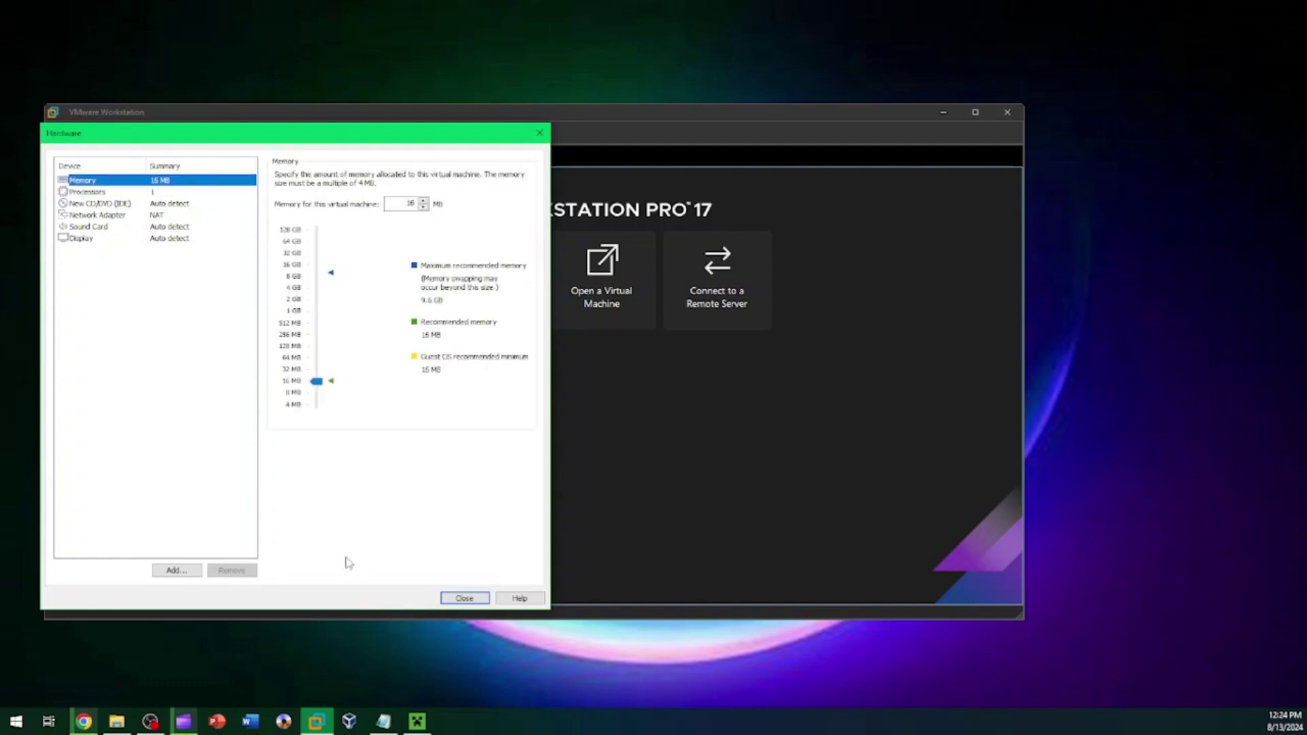
Add a floppy drive to the virtual machine's hardware.
{"action": "left_click", "coordinate": [176, 570]}
{"action": "left_click_drag", "start_coordinate": [252, 232], "coordinate": [234, 206]}
{"action": "left_click", "coordinate": [172, 288]}
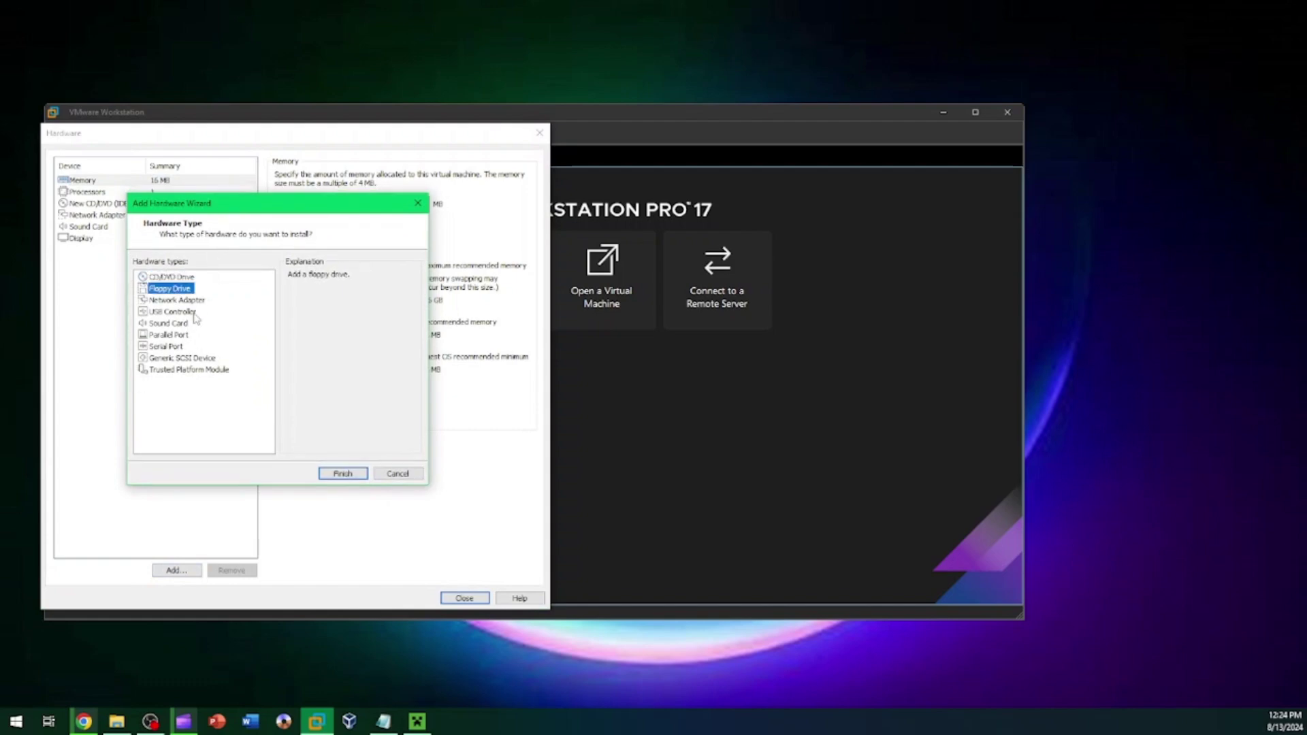
{"action": "left_click", "coordinate": [321, 474]}
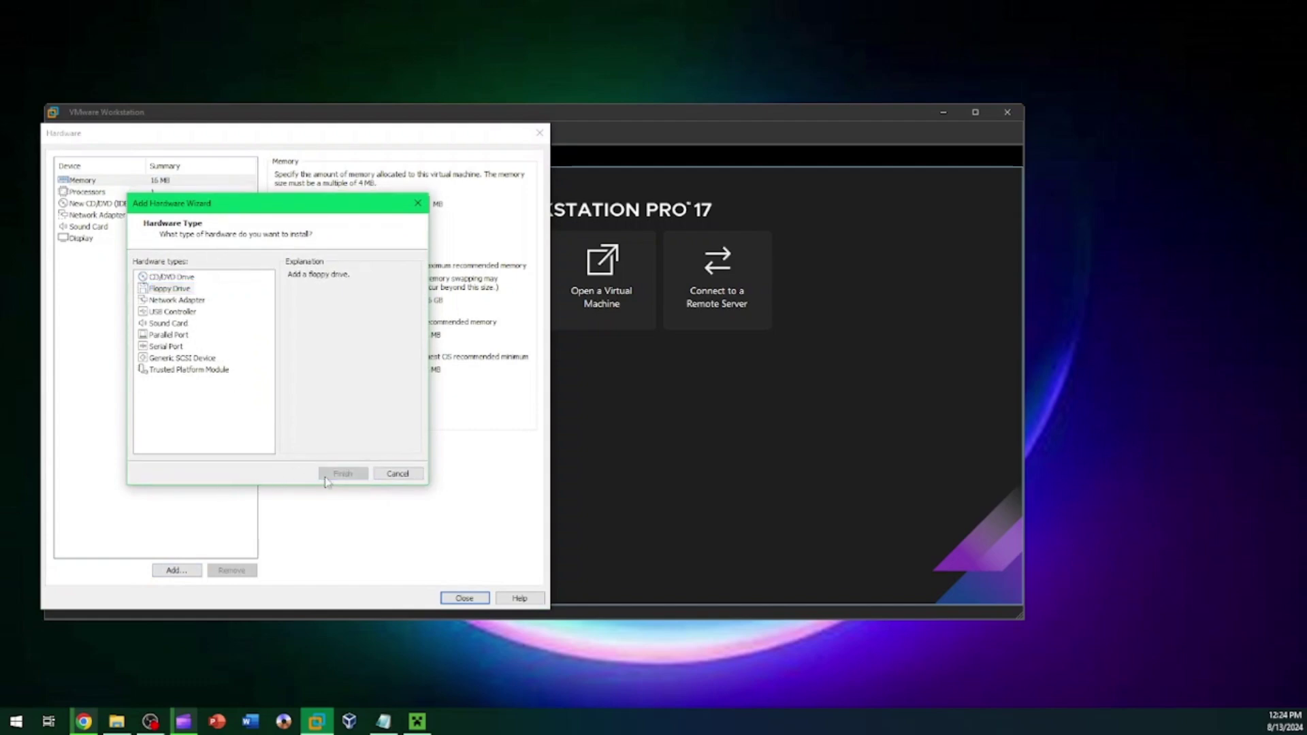
Connect the floppy drive to the first image inside Desktop\ISOs\DOS\MS-DOS\Microsoft MS-DOS 5.00 (3.5-720k).
{"action": "left_click", "coordinate": [132, 227]}
{"action": "left_click", "coordinate": [129, 216]}
{"action": "left_click", "coordinate": [303, 258]}
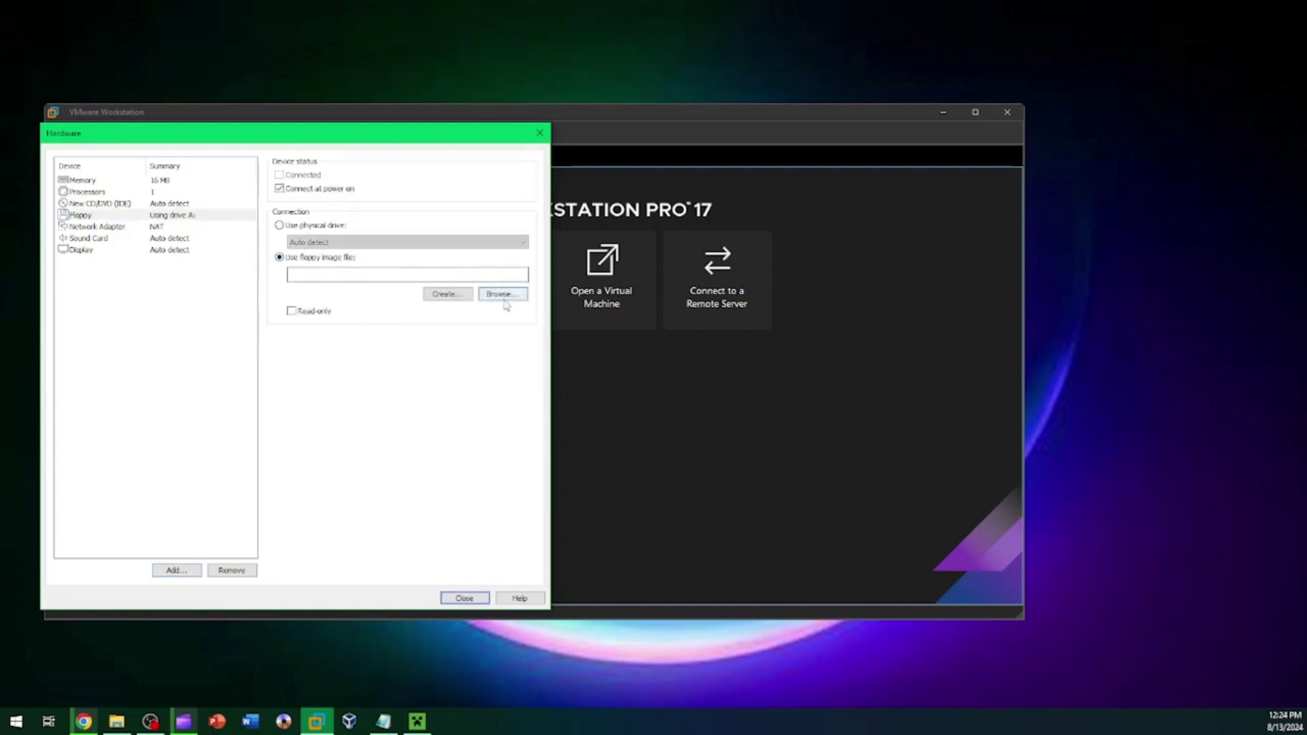
{"action": "left_click", "coordinate": [502, 295]}
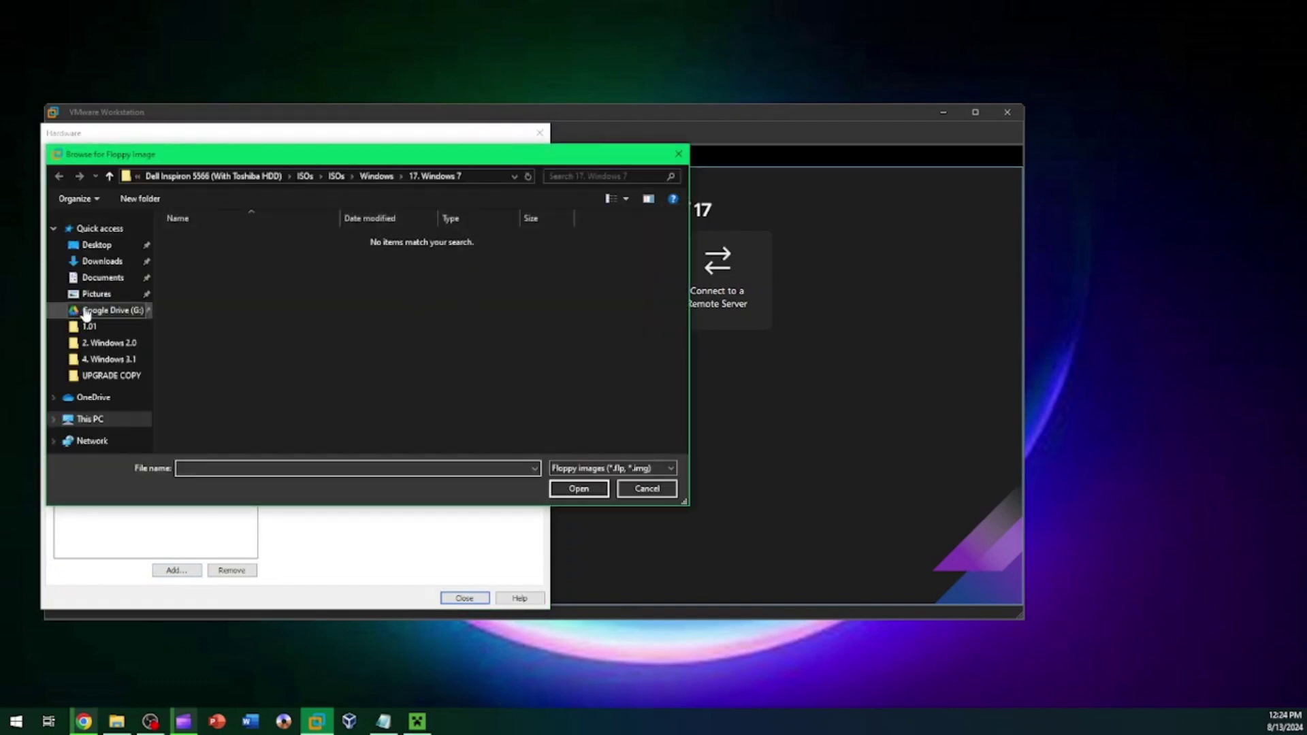
{"action": "left_click", "coordinate": [83, 247]}
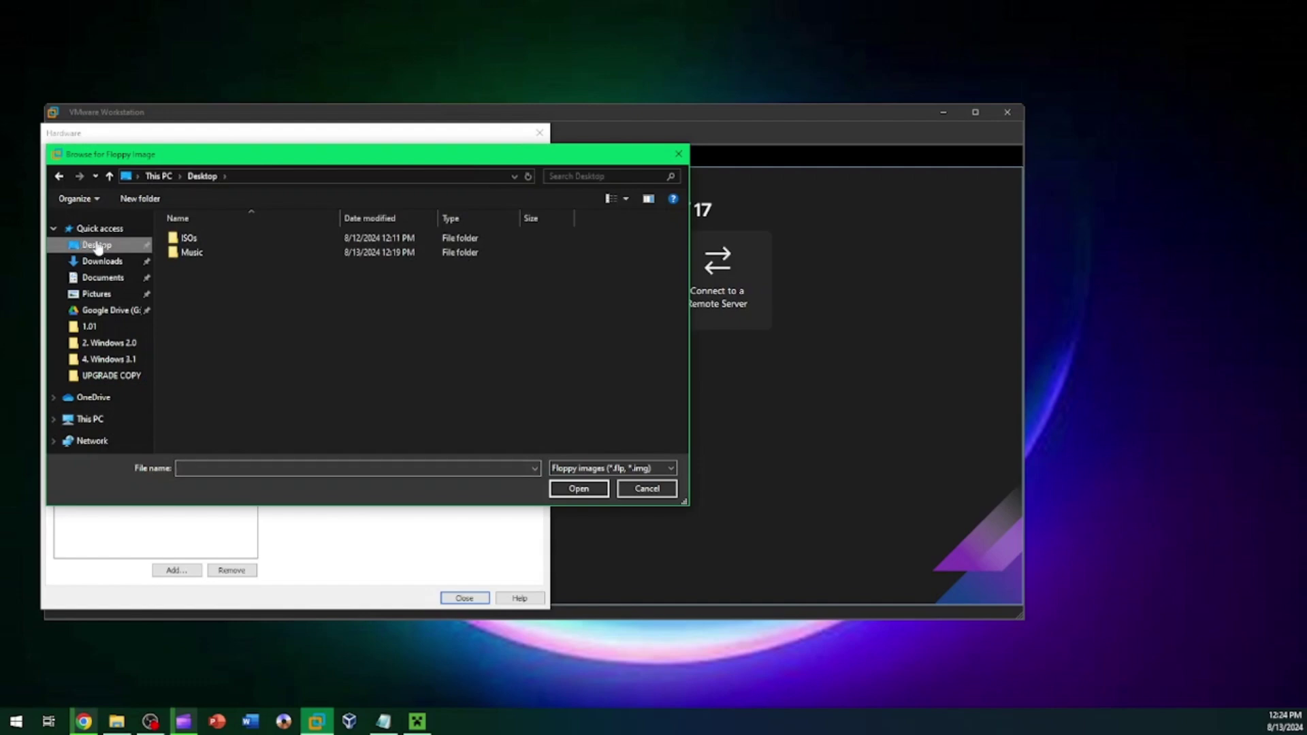
{"action": "double_click", "coordinate": [203, 238]}
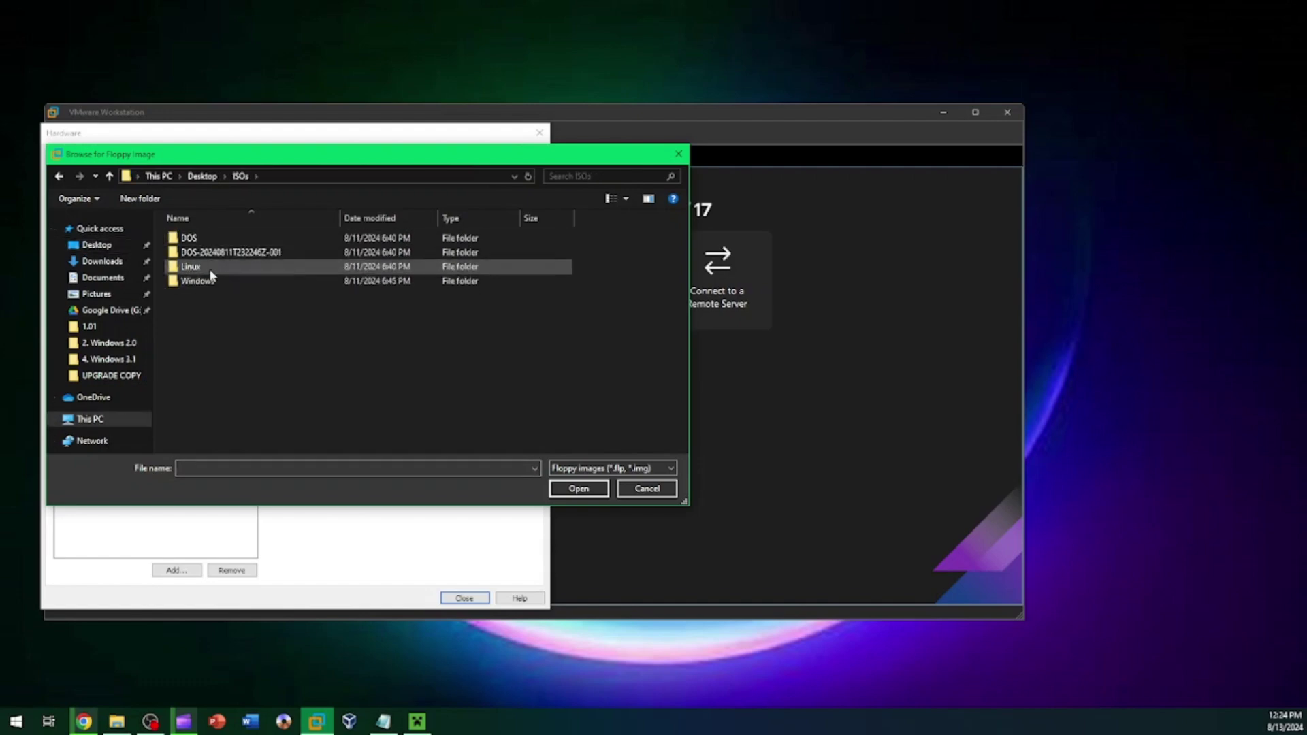
{"action": "double_click", "coordinate": [201, 238]}
{"action": "double_click", "coordinate": [213, 240]}
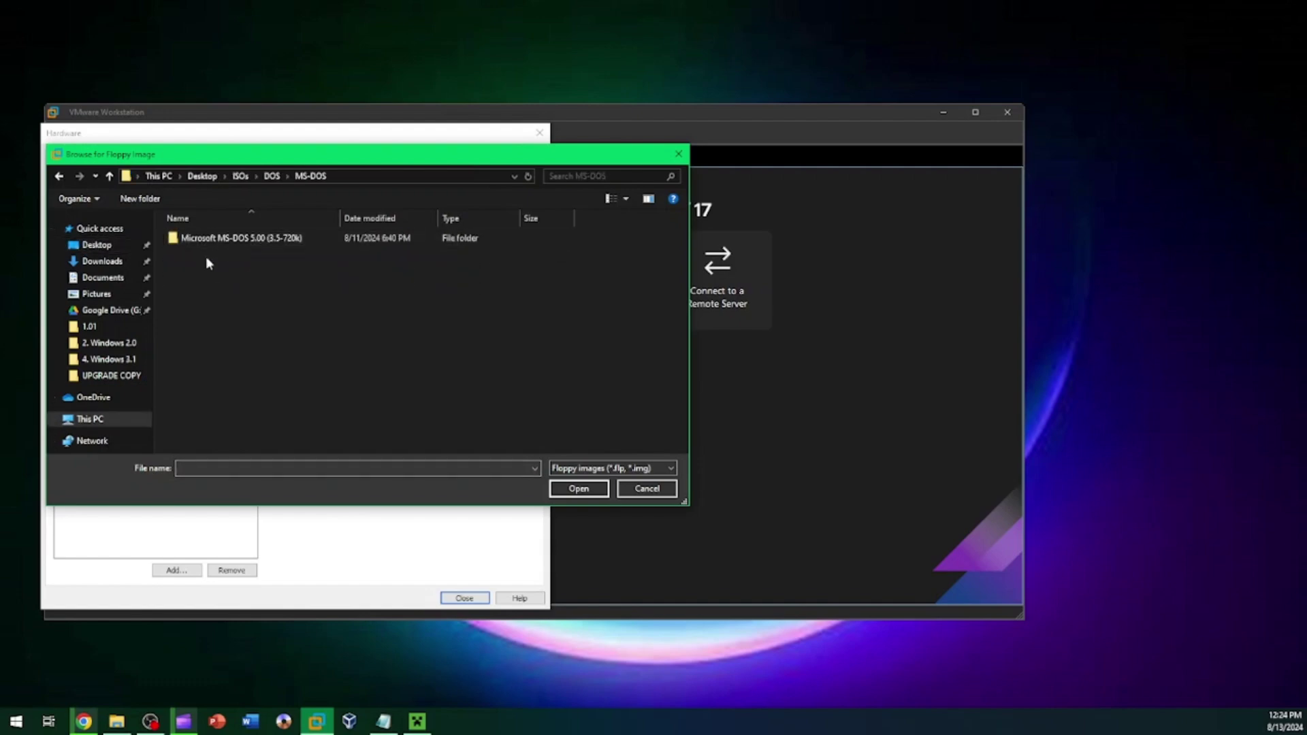
{"action": "double_click", "coordinate": [212, 240]}
{"action": "double_click", "coordinate": [218, 238]}
{"action": "double_click", "coordinate": [211, 238]}
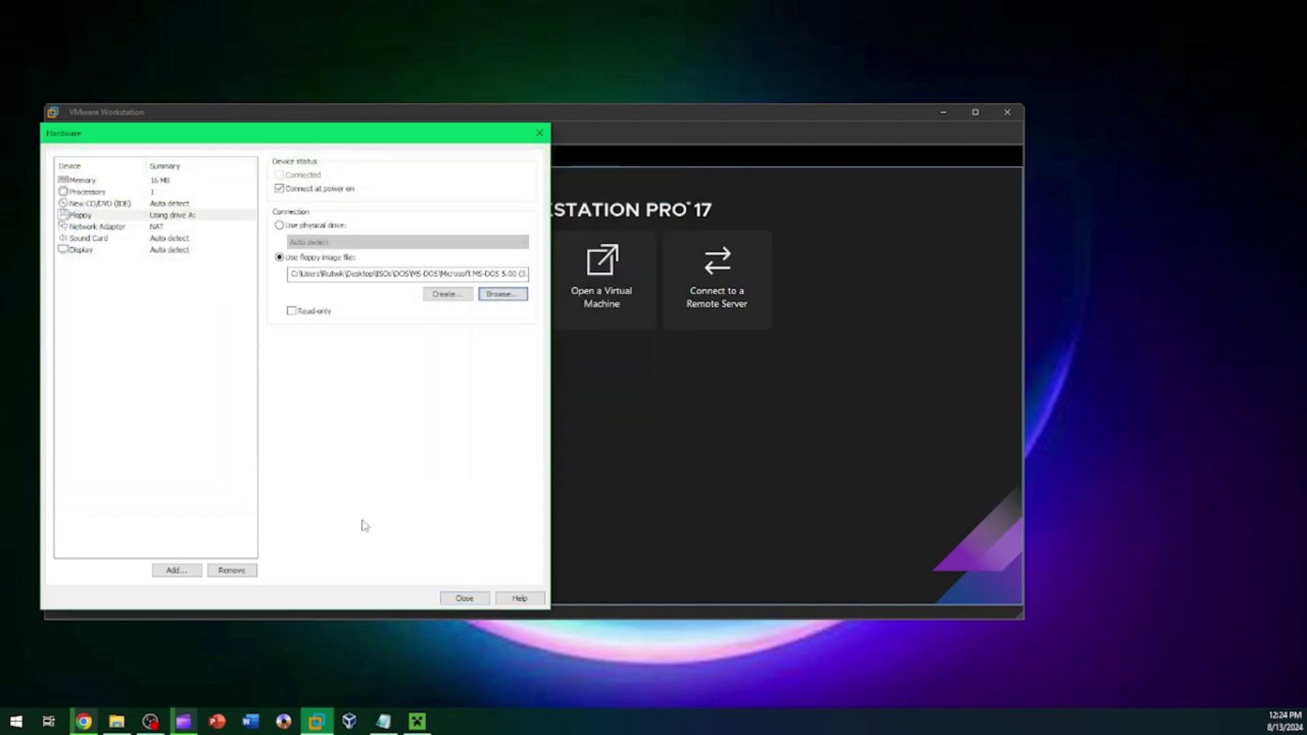
Finish creating the virtual machine with the customized hardware and power it on.
{"action": "left_click", "coordinate": [463, 597]}
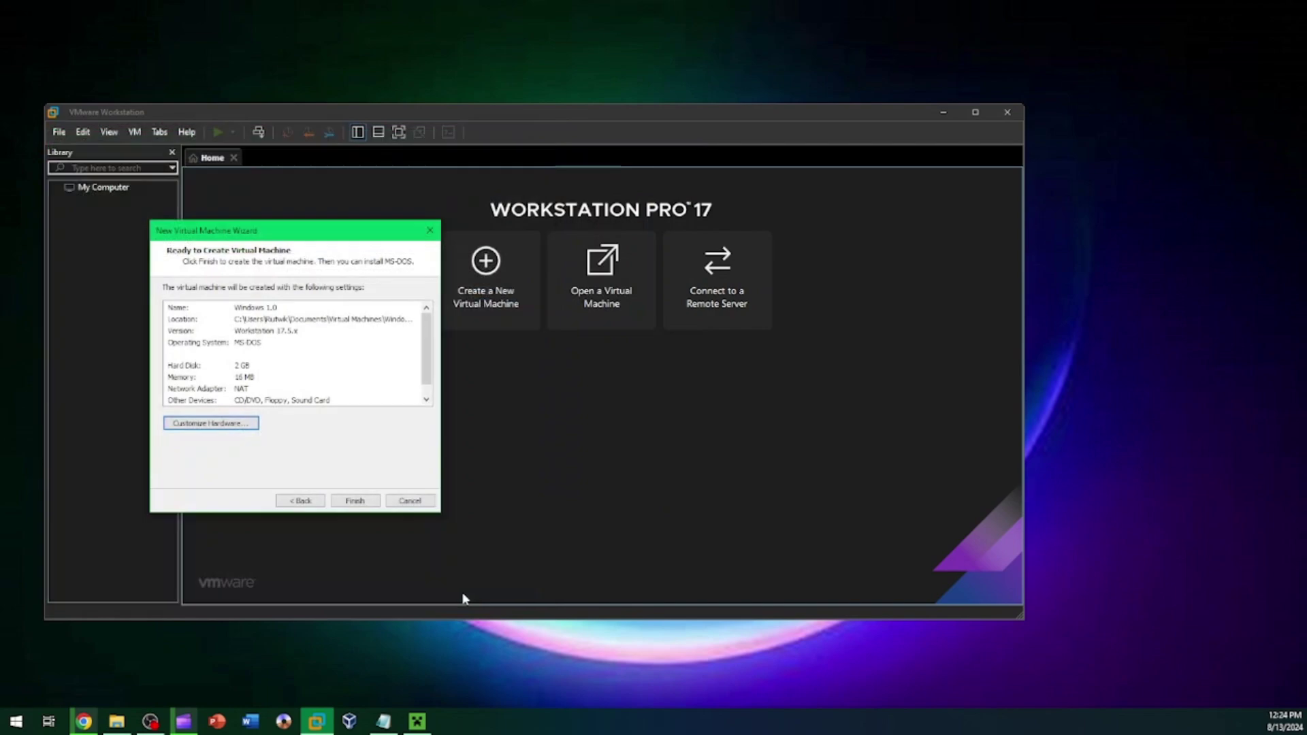
{"action": "left_click", "coordinate": [366, 501]}
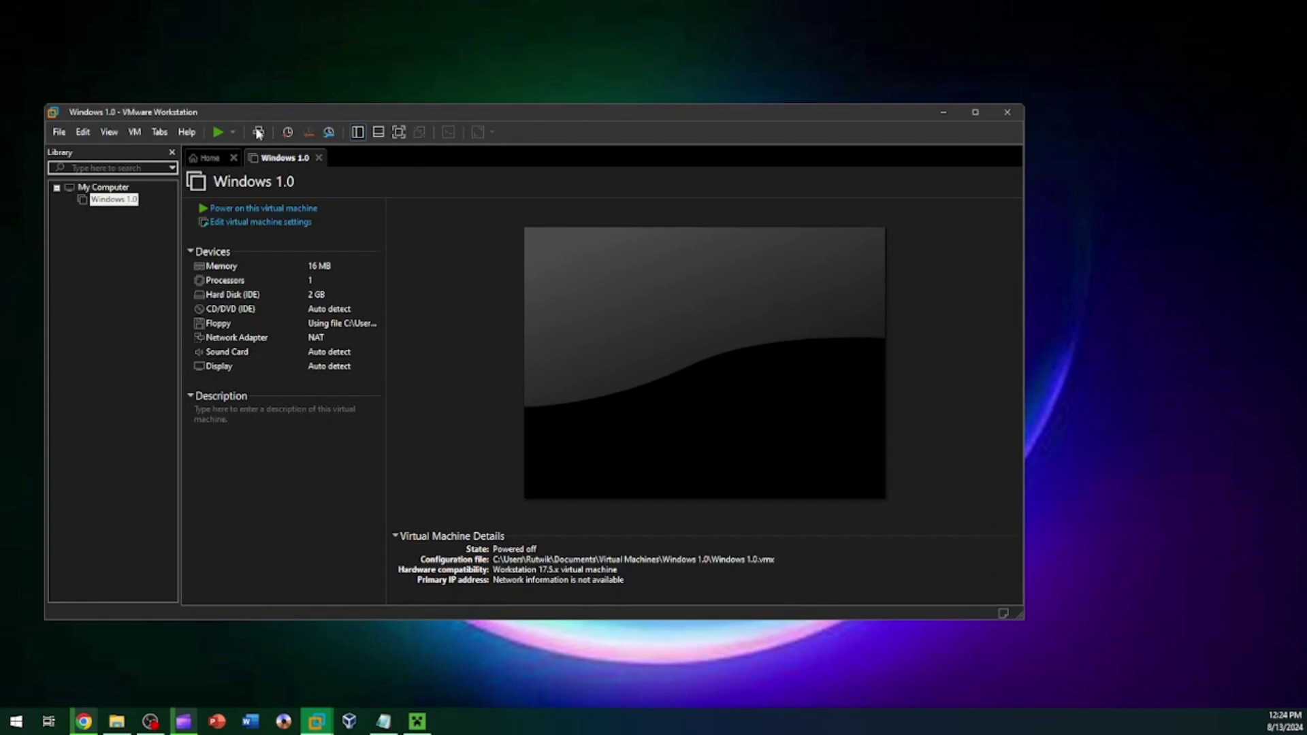
{"action": "left_click", "coordinate": [331, 216]}
Show the running virtual machine in full screen and stretch the guest display to fill it.
{"action": "left_click", "coordinate": [398, 133]}
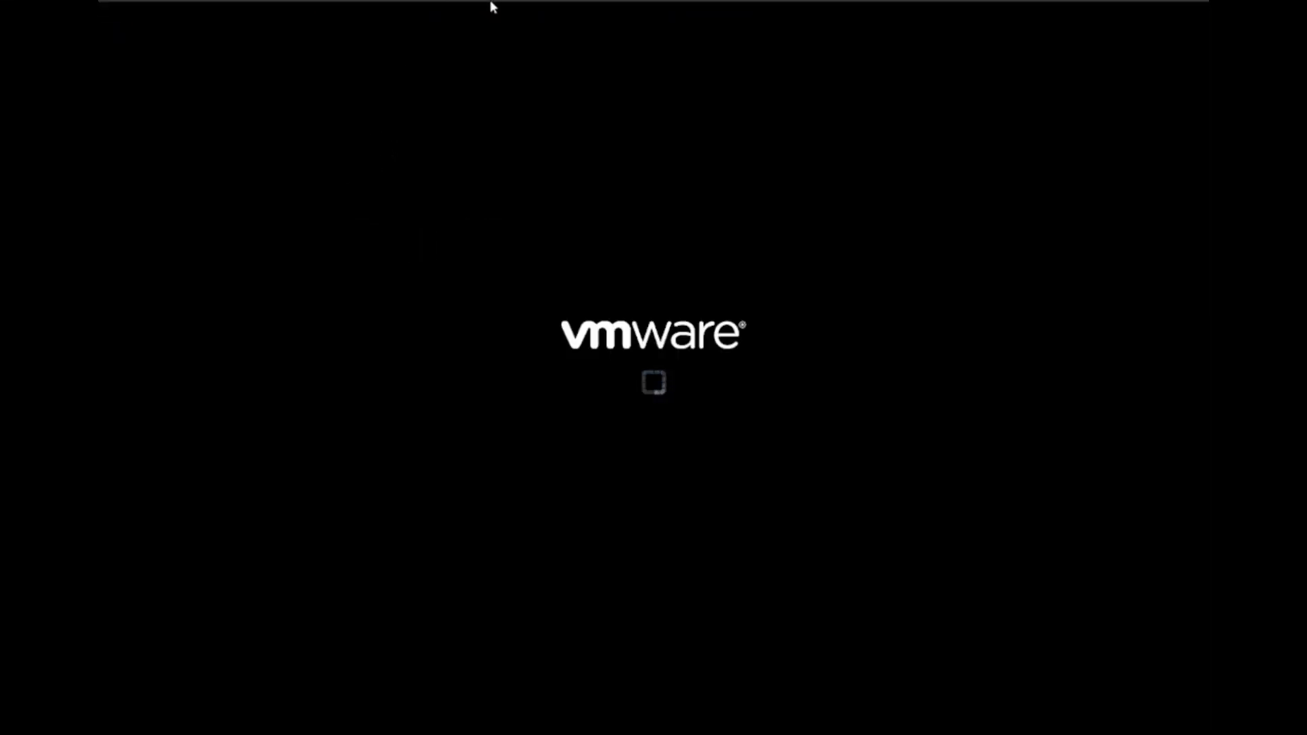
{"action": "mouse_move", "coordinate": [495, 4]}
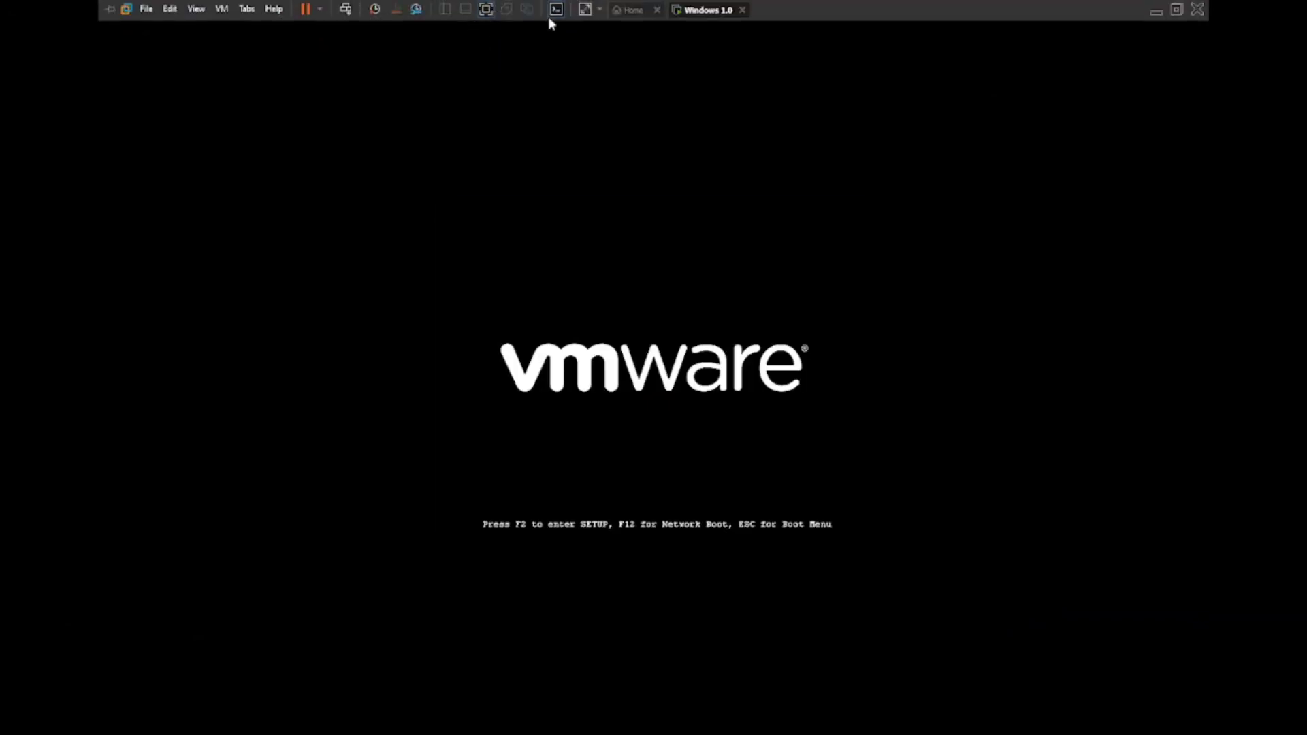
{"action": "left_click", "coordinate": [584, 9]}
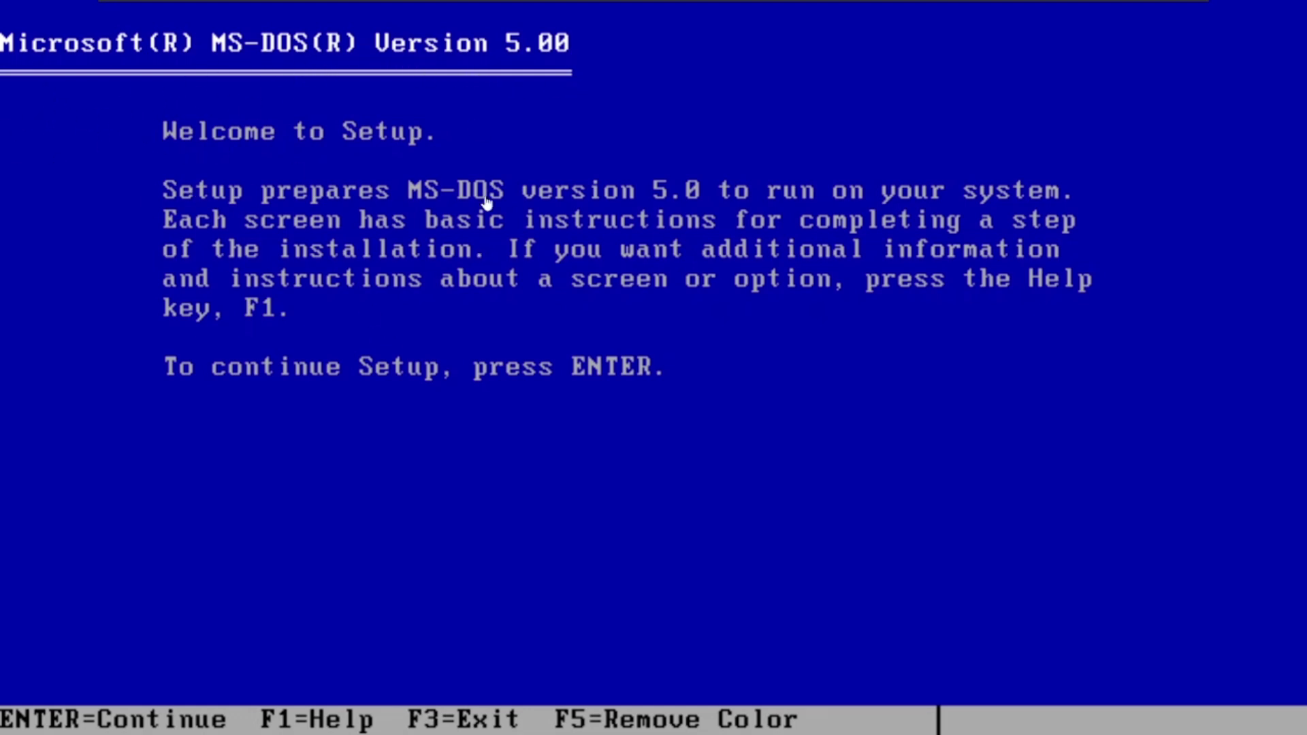
Continue past the MS-DOS 5.00 Setup welcome screen and accept the default date, country, keyboard and hard disk settings.
{"action": "left_click", "coordinate": [655, 5]}
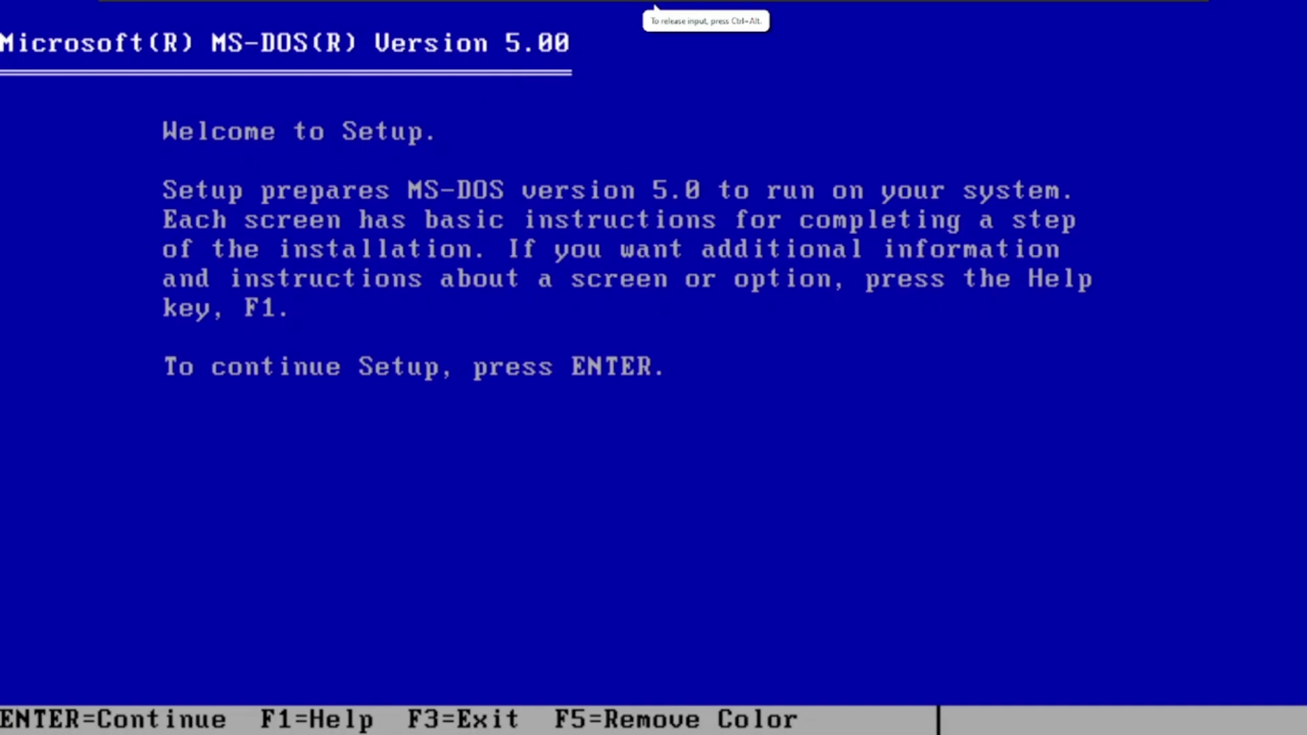
{"action": "key", "text": "Return"}
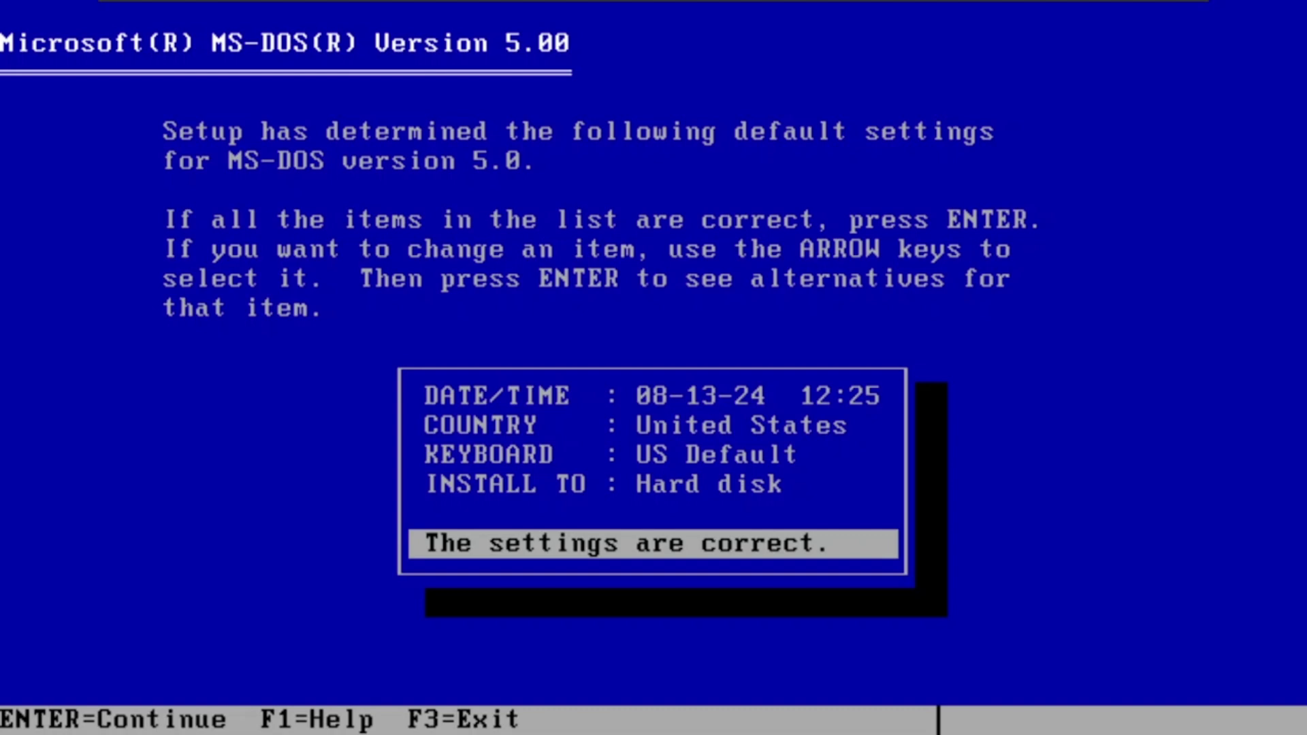
{"action": "key", "text": "Return"}
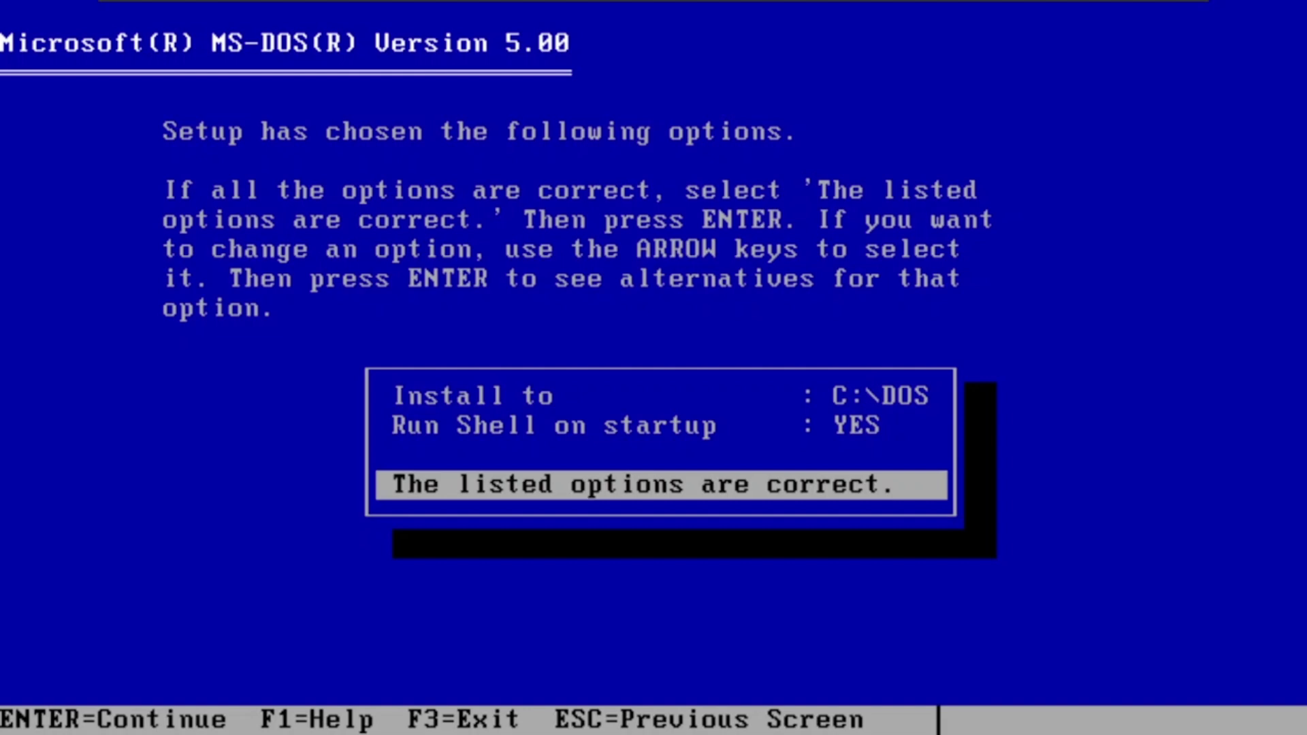
Choose to run MS-DOS Shell on startup and accept the setup options with C:\DOS as the install folder.
{"action": "key", "text": "Up"}
{"action": "key", "text": "Return"}
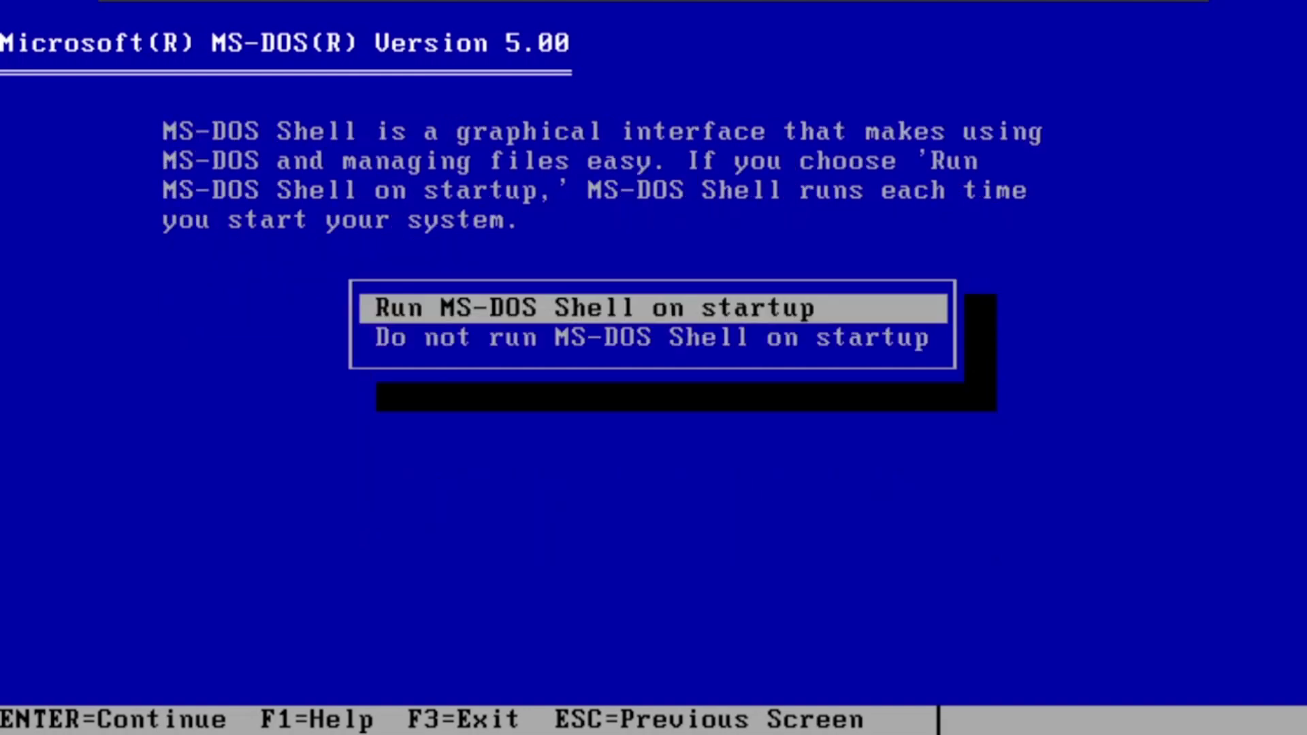
{"action": "key", "text": "Return"}
{"action": "key", "text": "Return"}
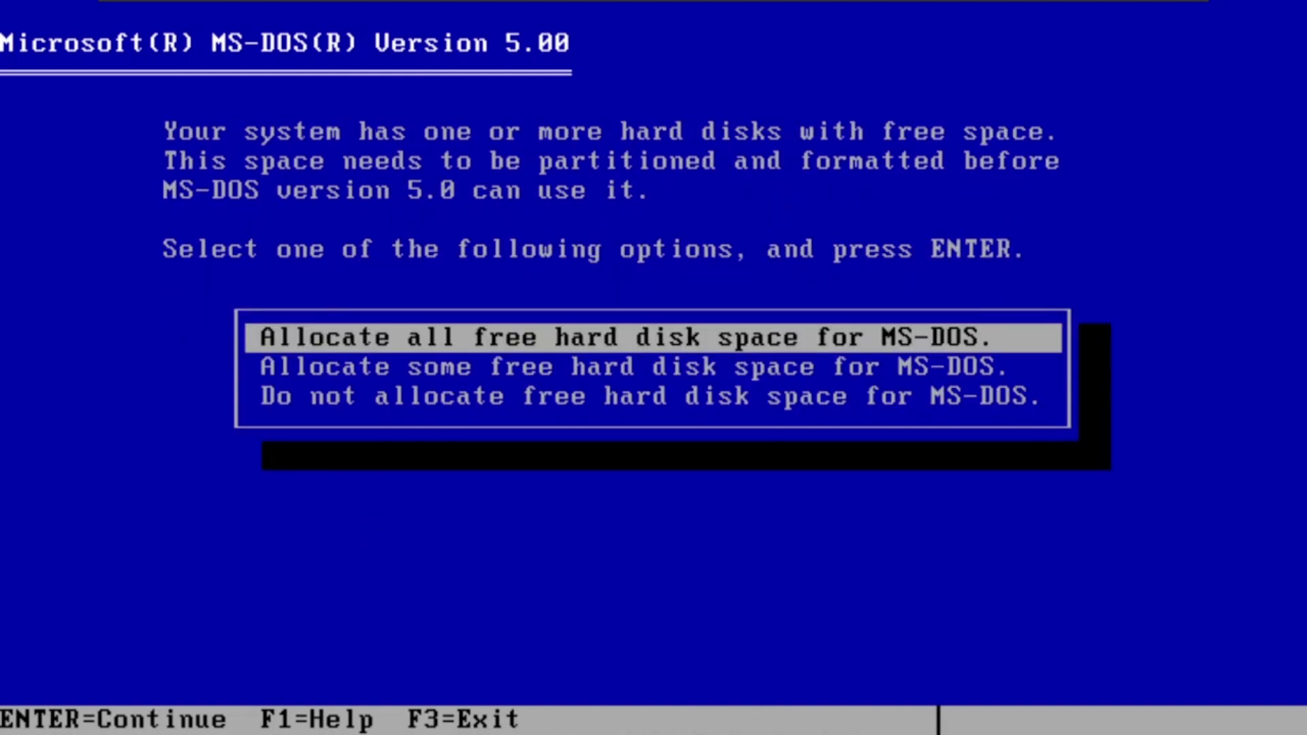
Allocate all free hard disk space for MS-DOS and continue Setup with the Disk02 image loaded in the floppy drive.
{"action": "key", "text": "Return"}
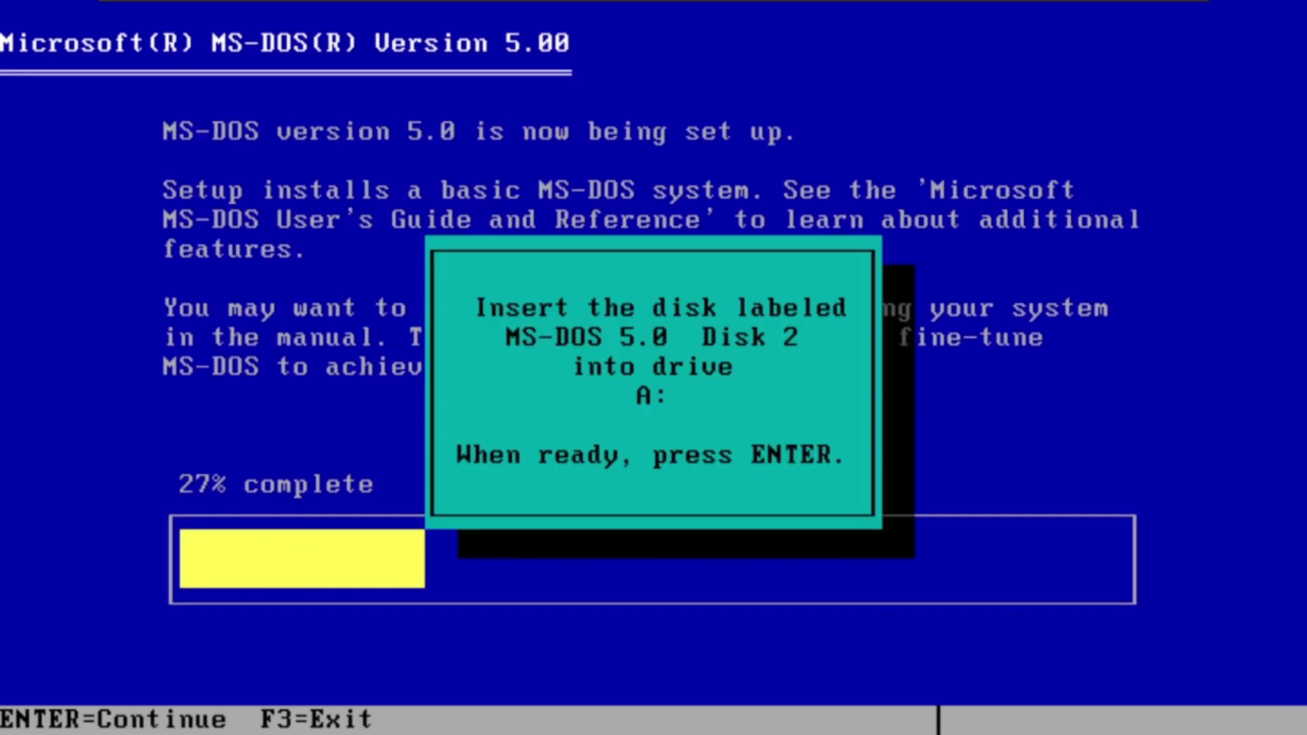
{"action": "key", "text": "ctrl+alt"}
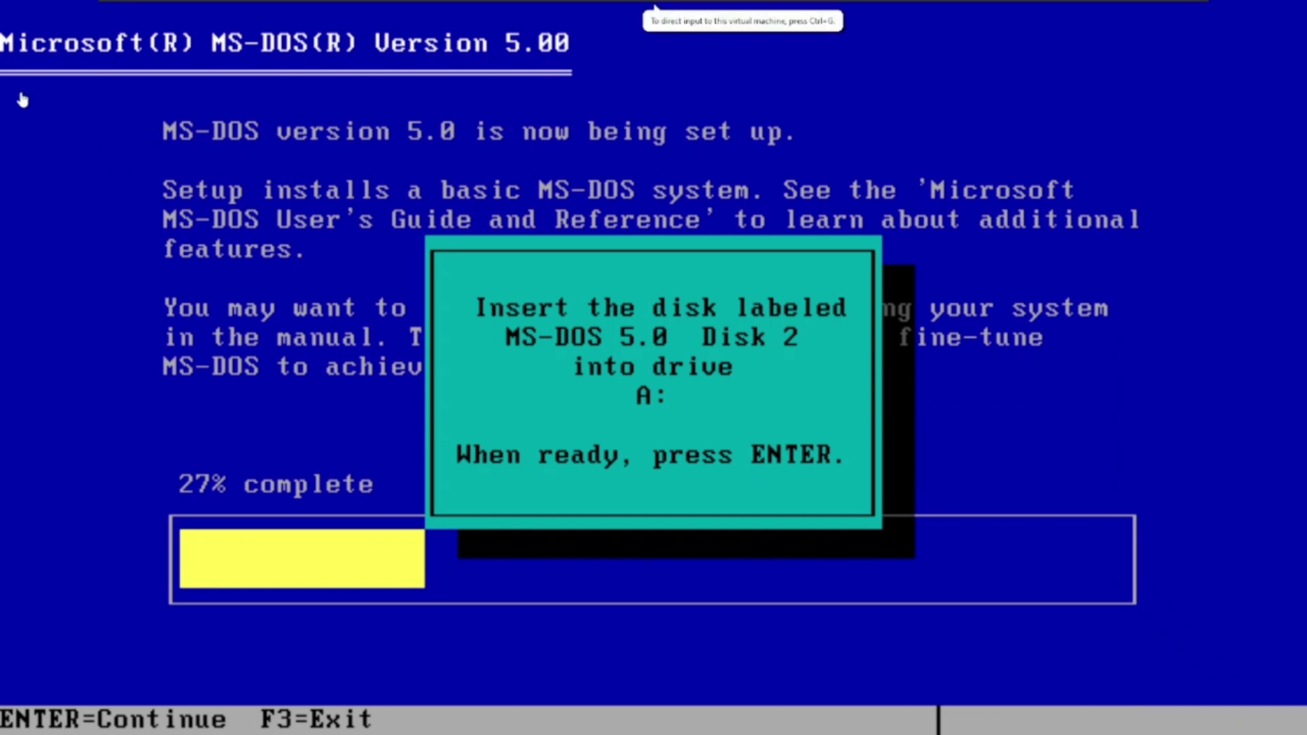
{"action": "left_click", "coordinate": [222, 8]}
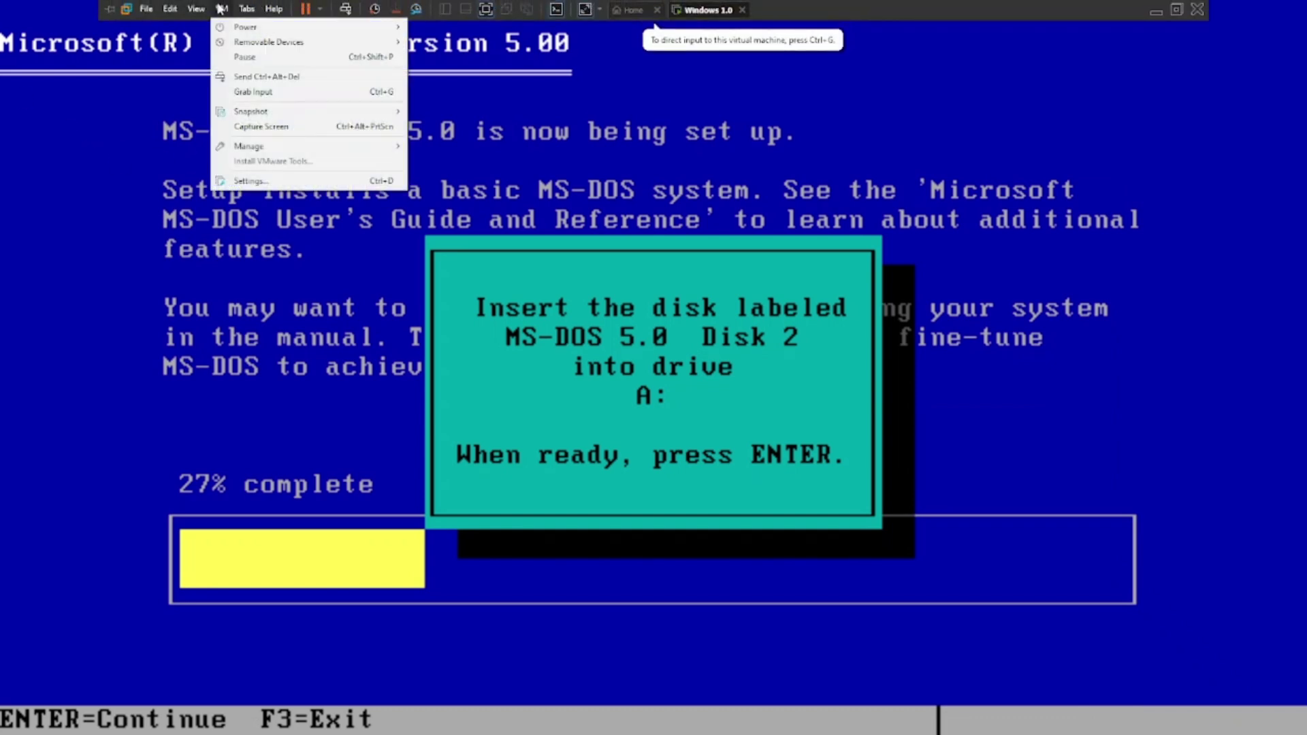
{"action": "mouse_move", "coordinate": [253, 42]}
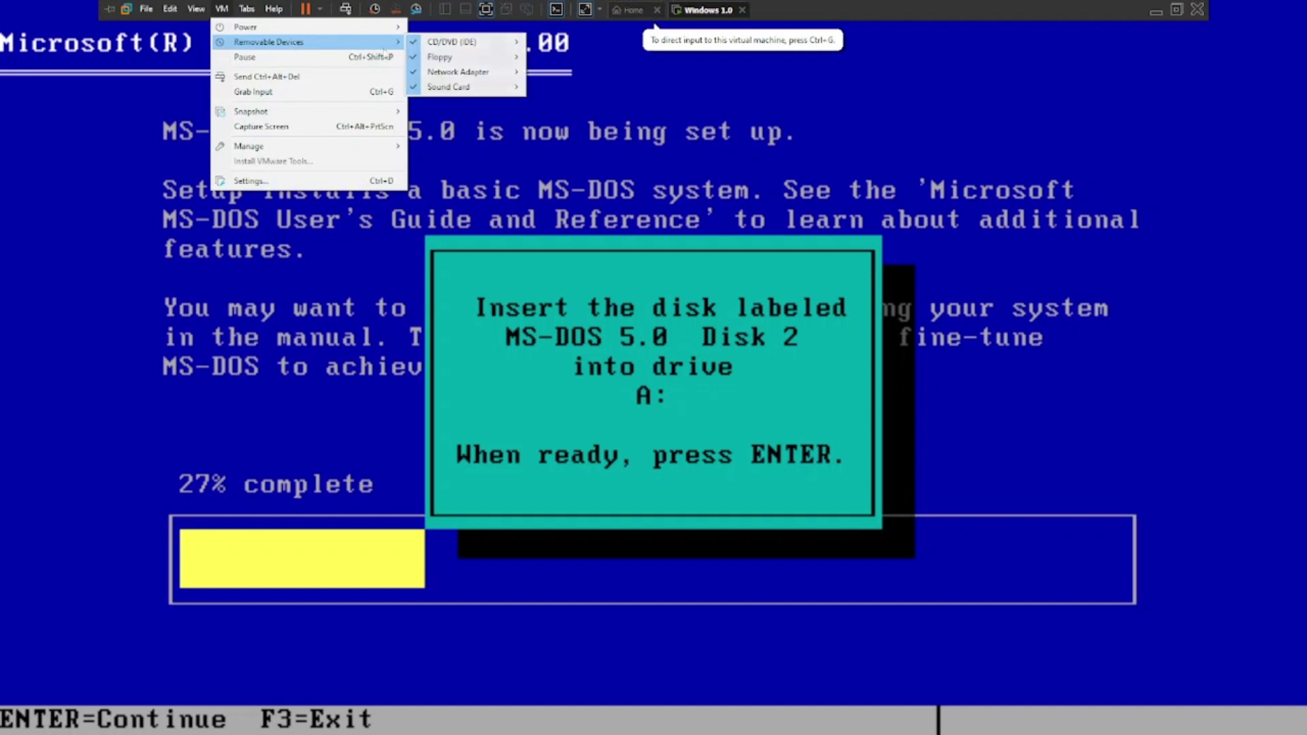
{"action": "mouse_move", "coordinate": [470, 54]}
{"action": "left_click", "coordinate": [568, 75]}
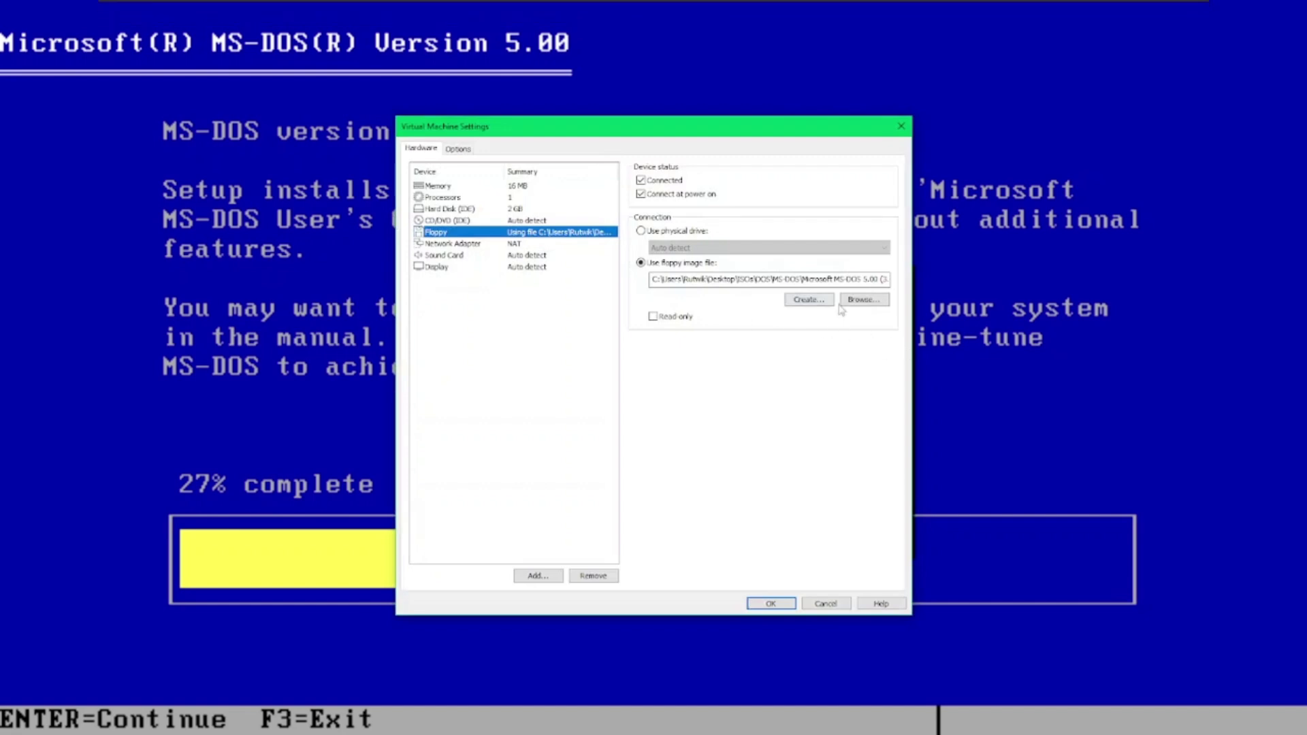
{"action": "left_click", "coordinate": [862, 299]}
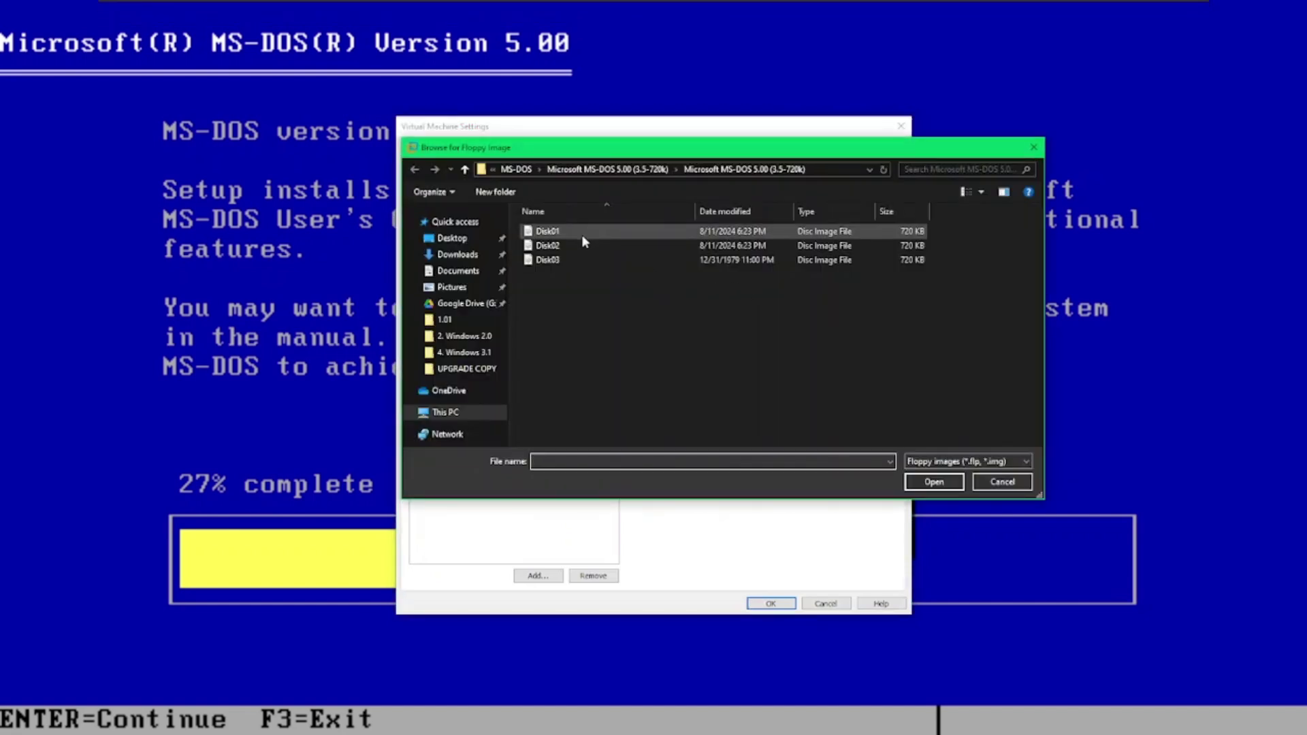
{"action": "double_click", "coordinate": [576, 242]}
{"action": "left_click", "coordinate": [763, 603]}
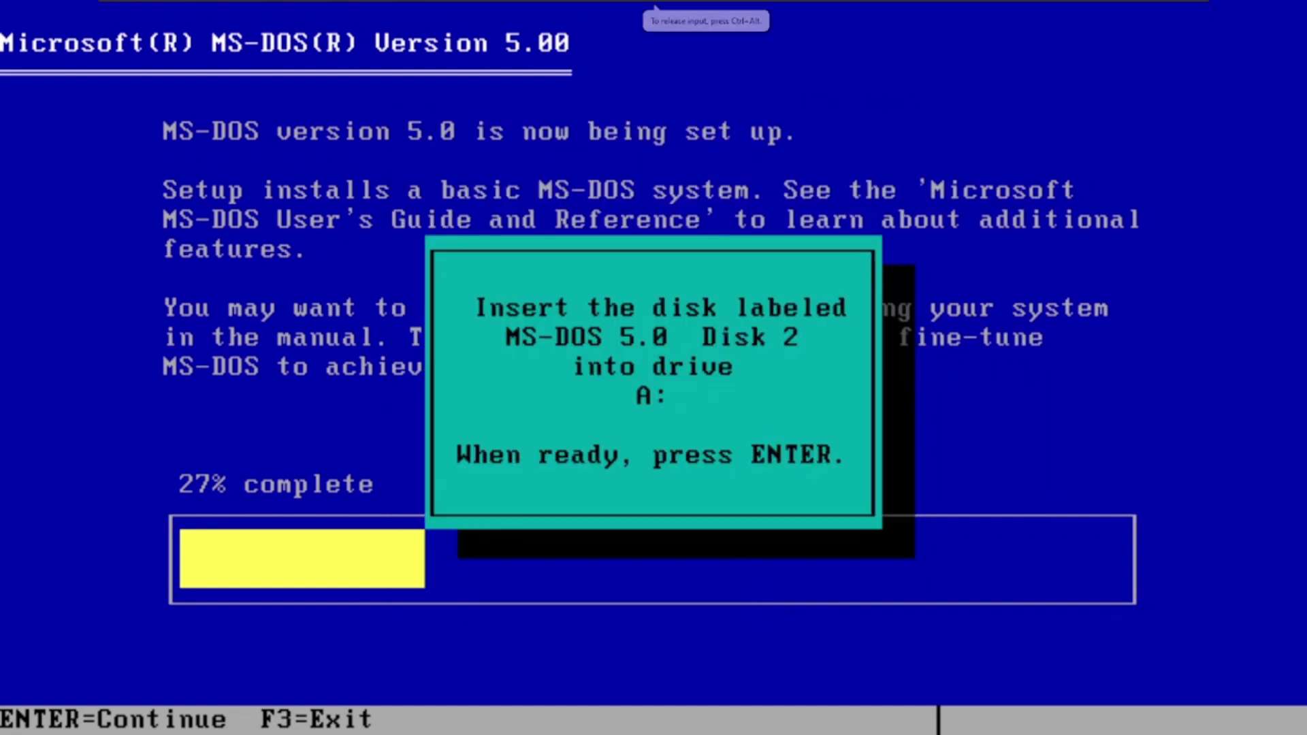
{"action": "key", "text": "Return"}
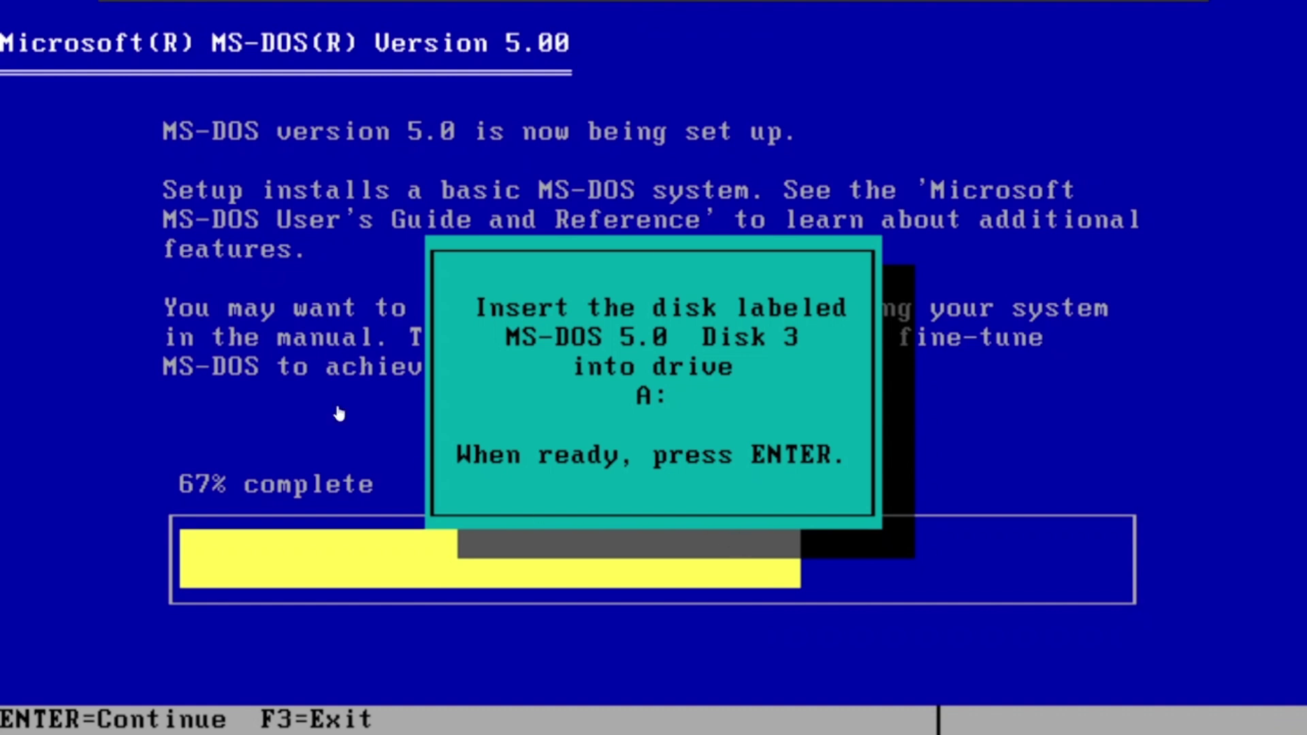
Load the Disk03 image into the virtual machine's floppy drive and continue MS-DOS Setup.
{"action": "mouse_move", "coordinate": [366, 7]}
{"action": "left_click", "coordinate": [223, 10]}
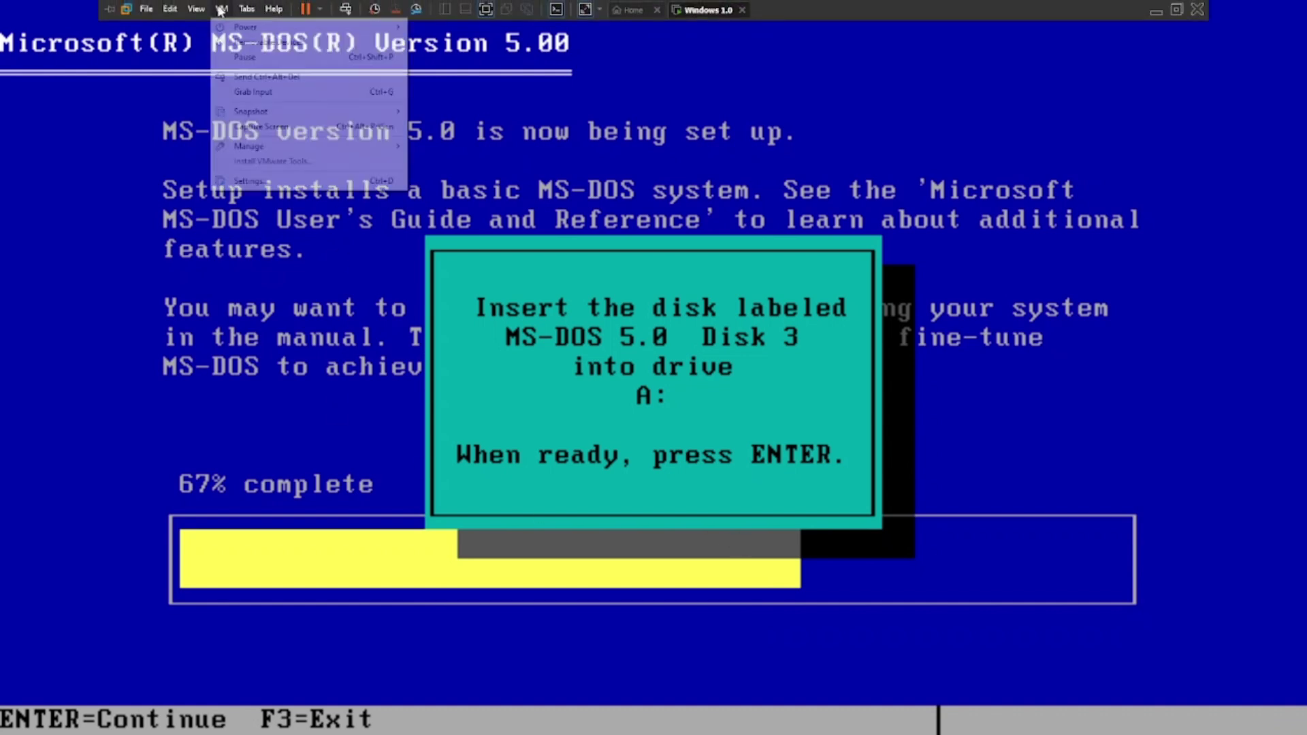
{"action": "left_click", "coordinate": [246, 10]}
{"action": "left_click", "coordinate": [223, 9]}
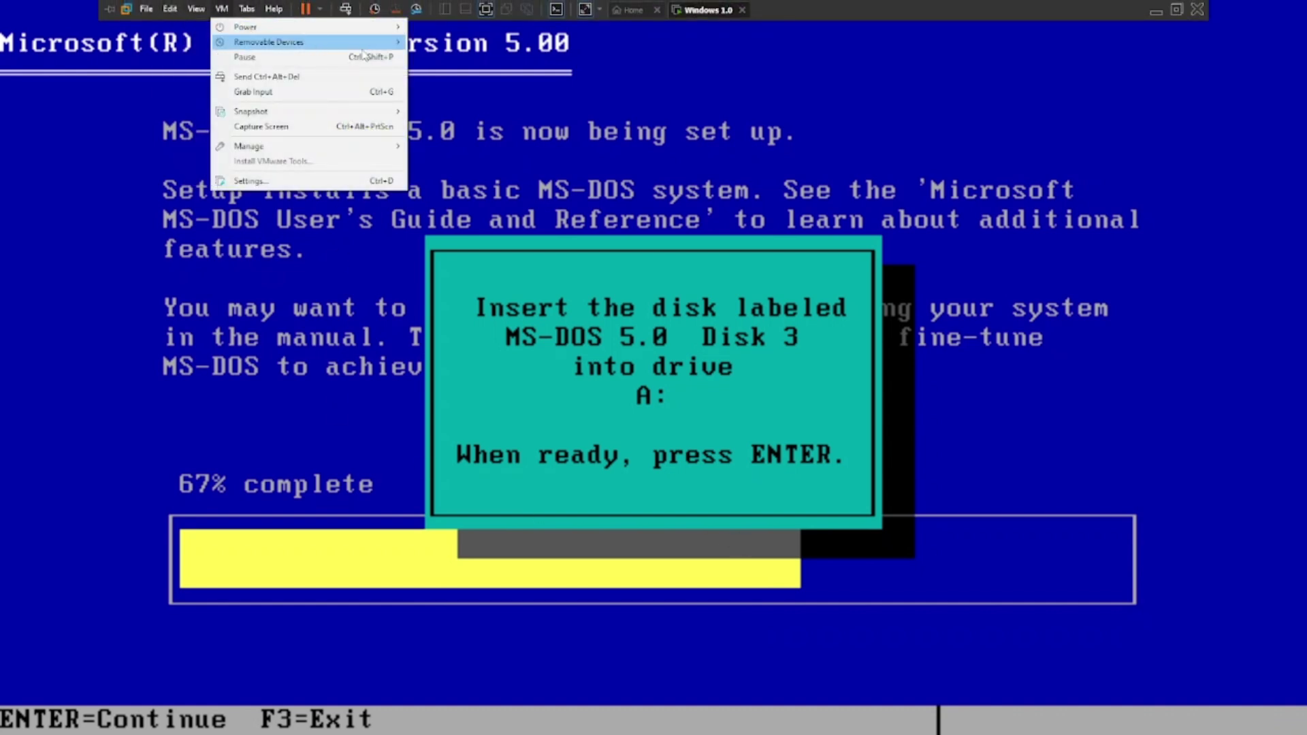
{"action": "mouse_move", "coordinate": [391, 43]}
{"action": "mouse_move", "coordinate": [479, 59]}
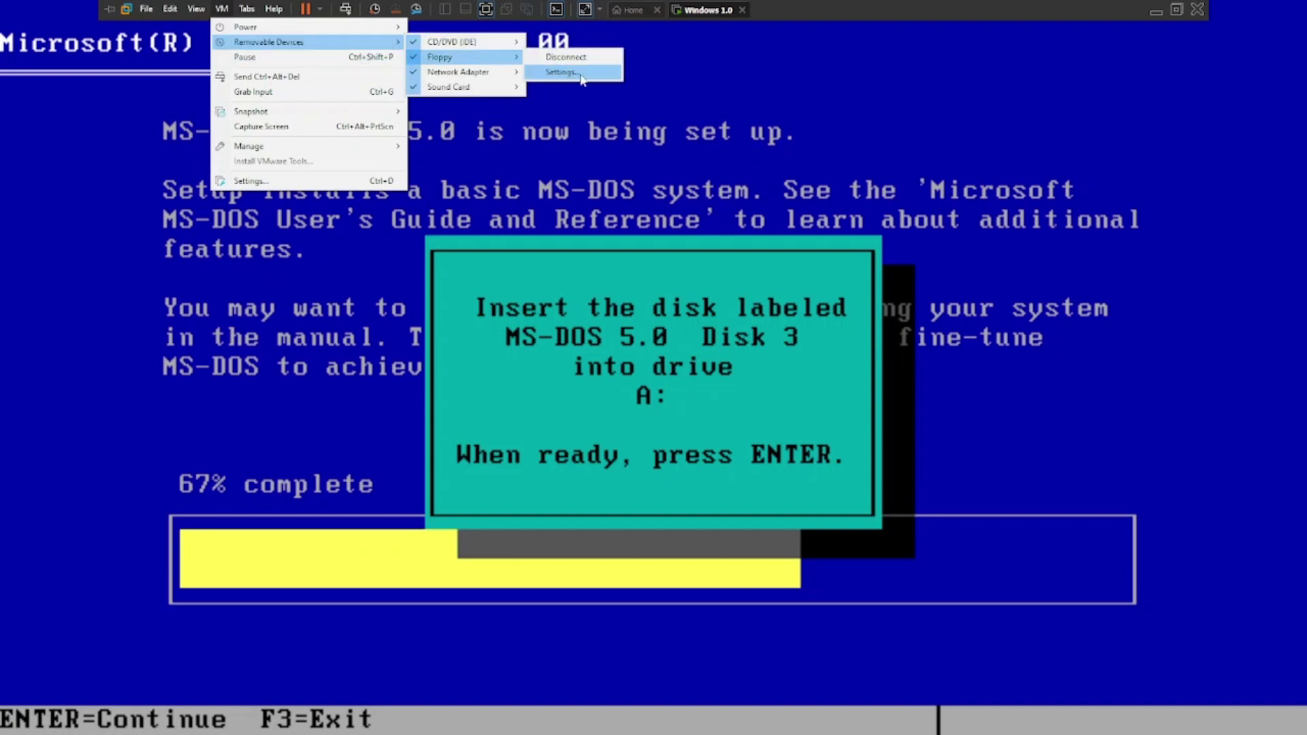
{"action": "left_click", "coordinate": [582, 81]}
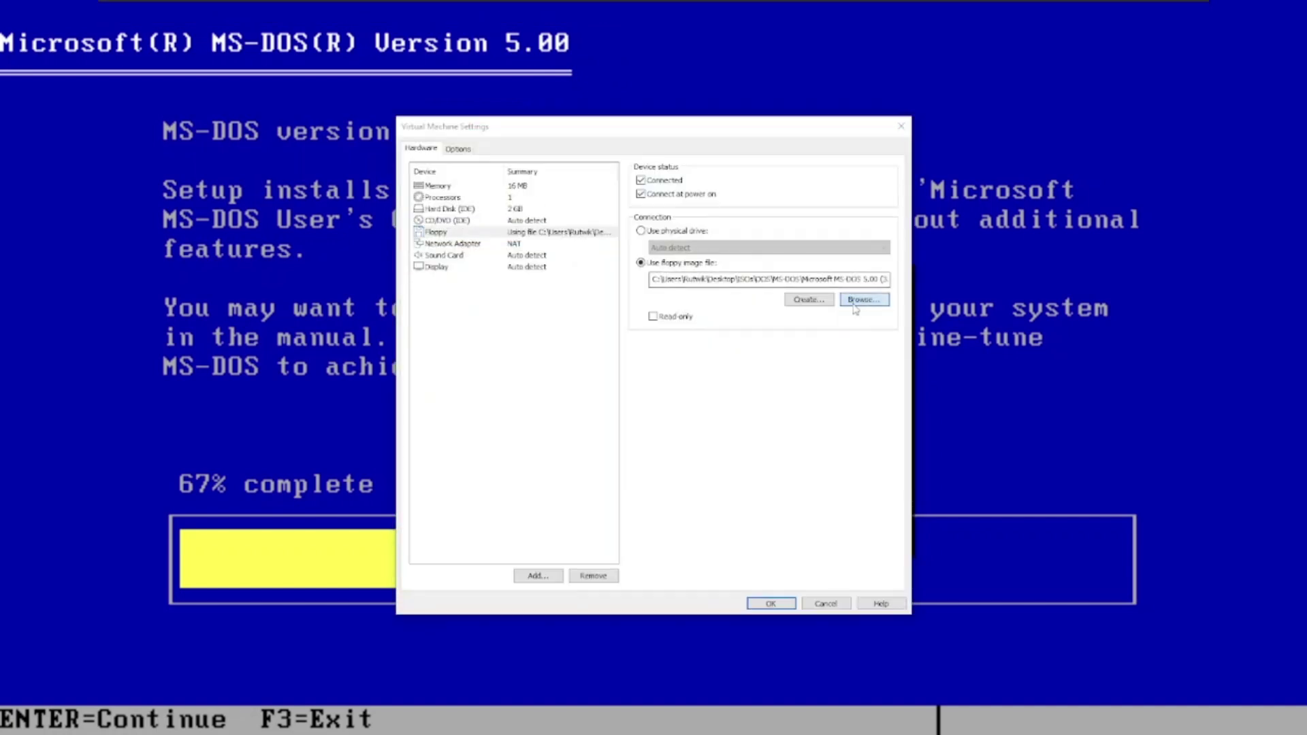
{"action": "left_click", "coordinate": [856, 301]}
{"action": "left_click", "coordinate": [615, 264]}
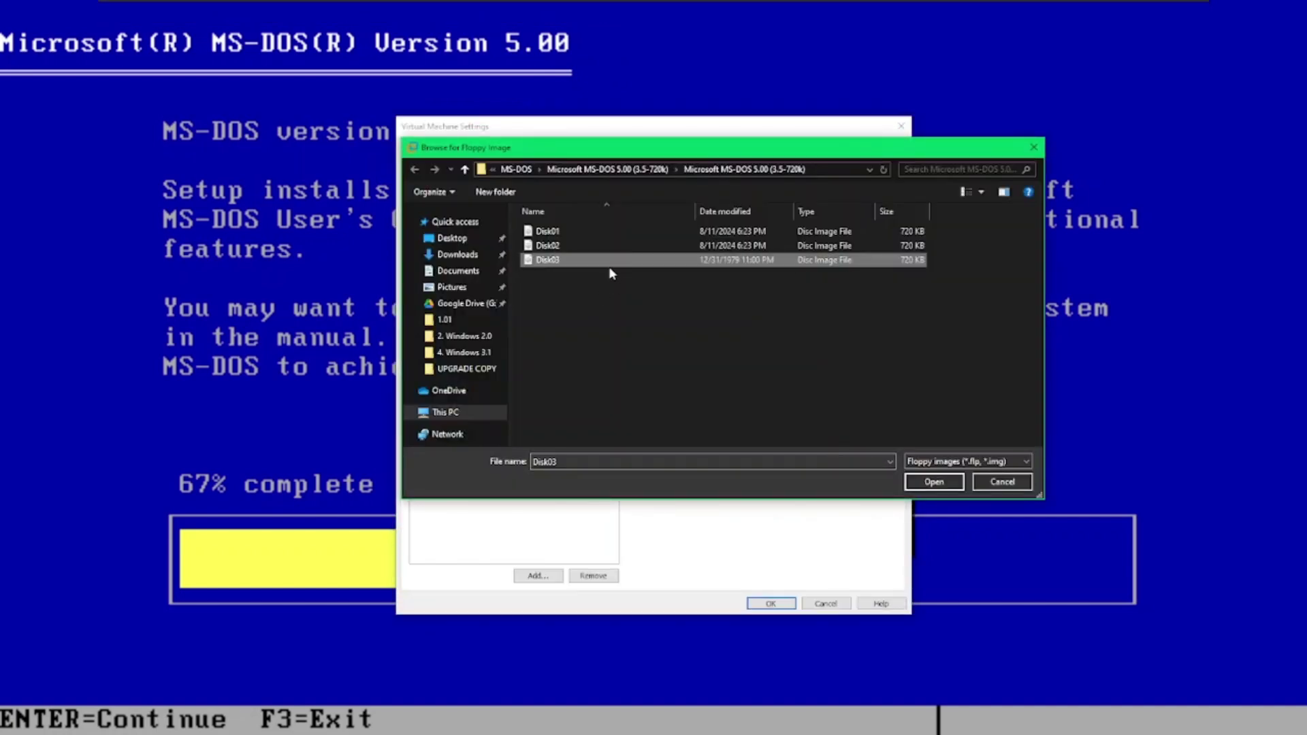
{"action": "double_click", "coordinate": [608, 267]}
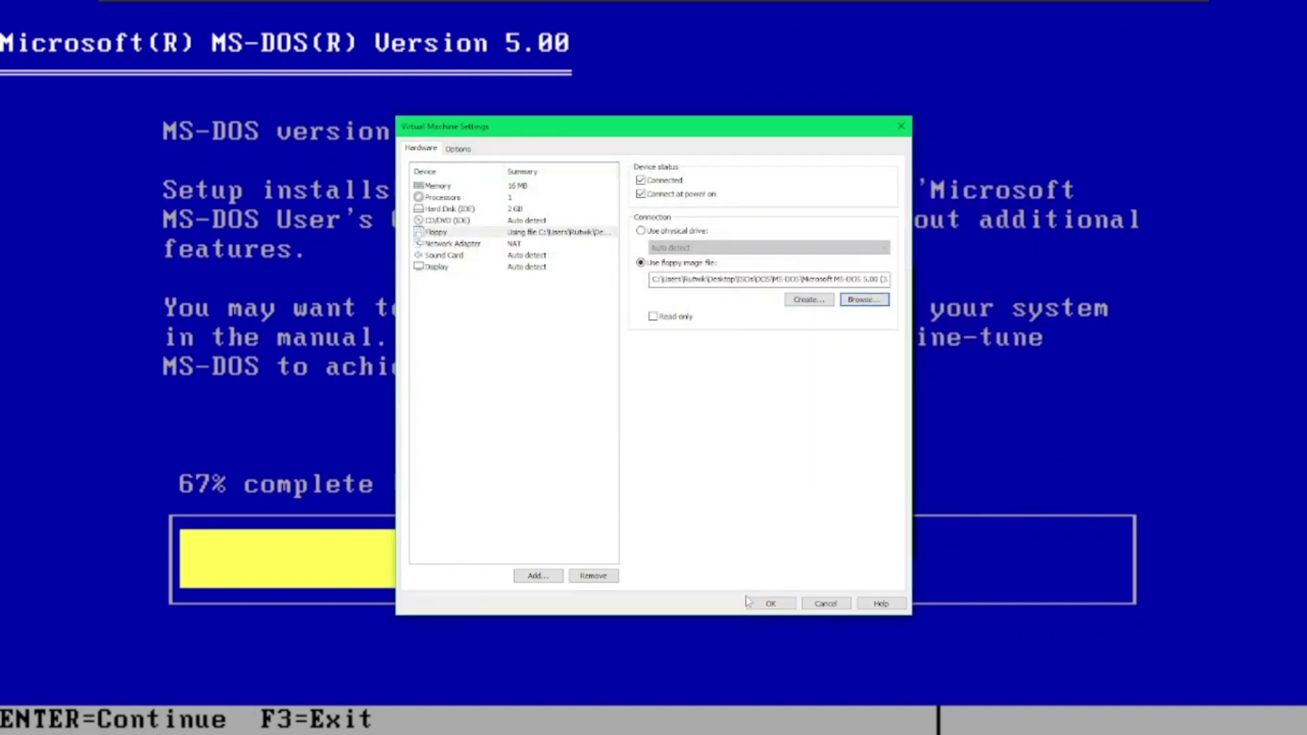
{"action": "left_click", "coordinate": [767, 602]}
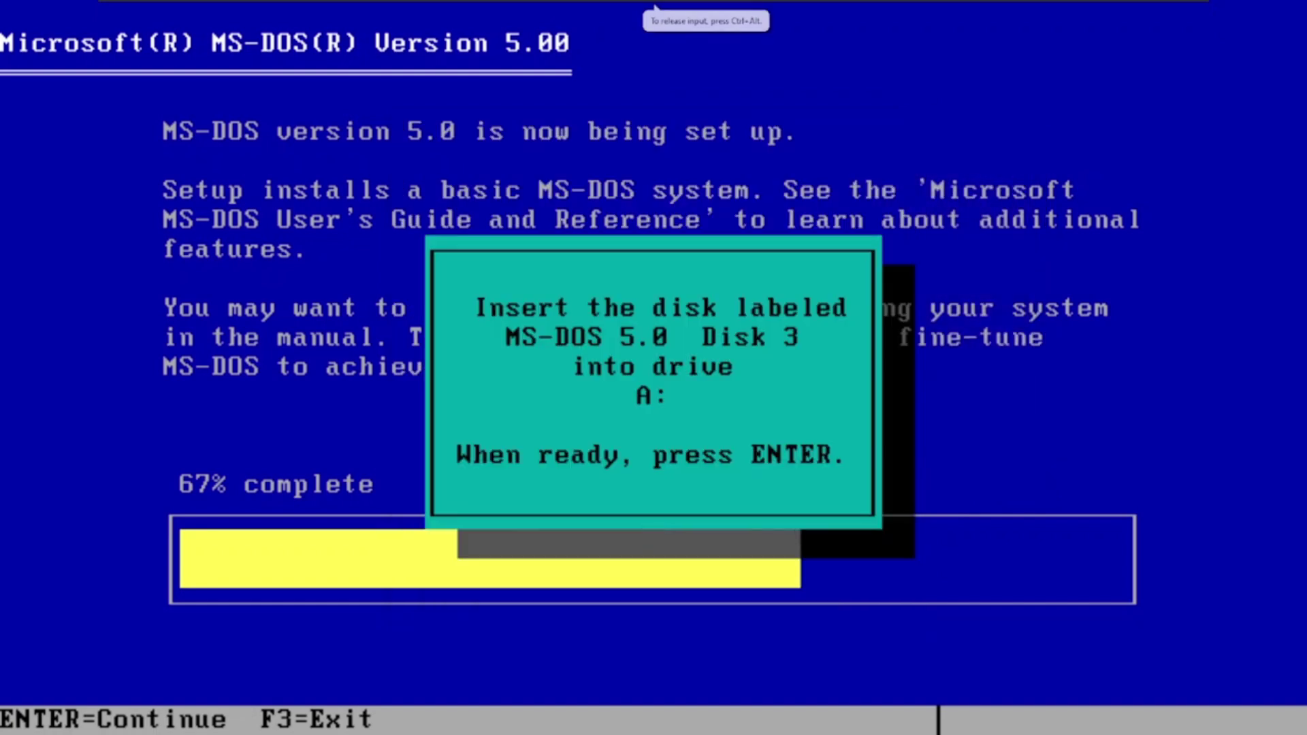
{"action": "key", "text": "Return"}
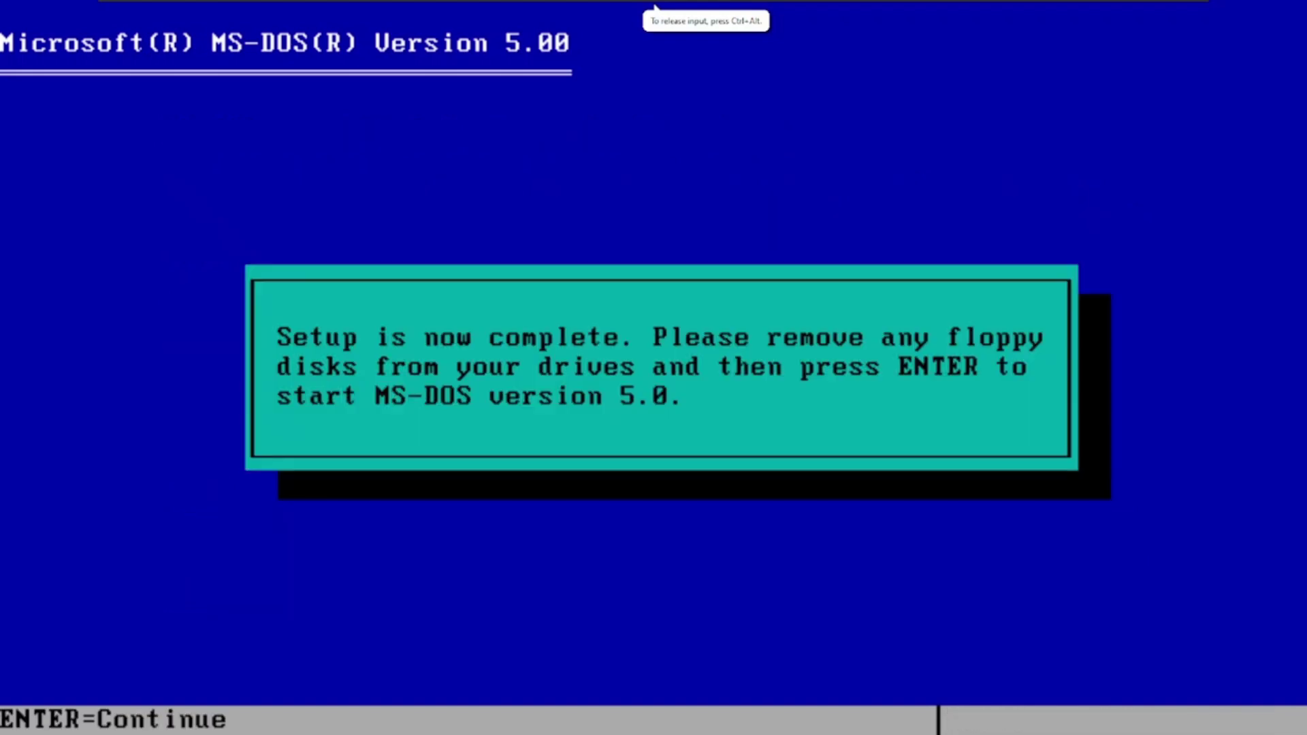
Disconnect the virtual floppy drive and restart into the installed MS-DOS 5.0.
{"action": "key", "text": "ctrl+alt"}
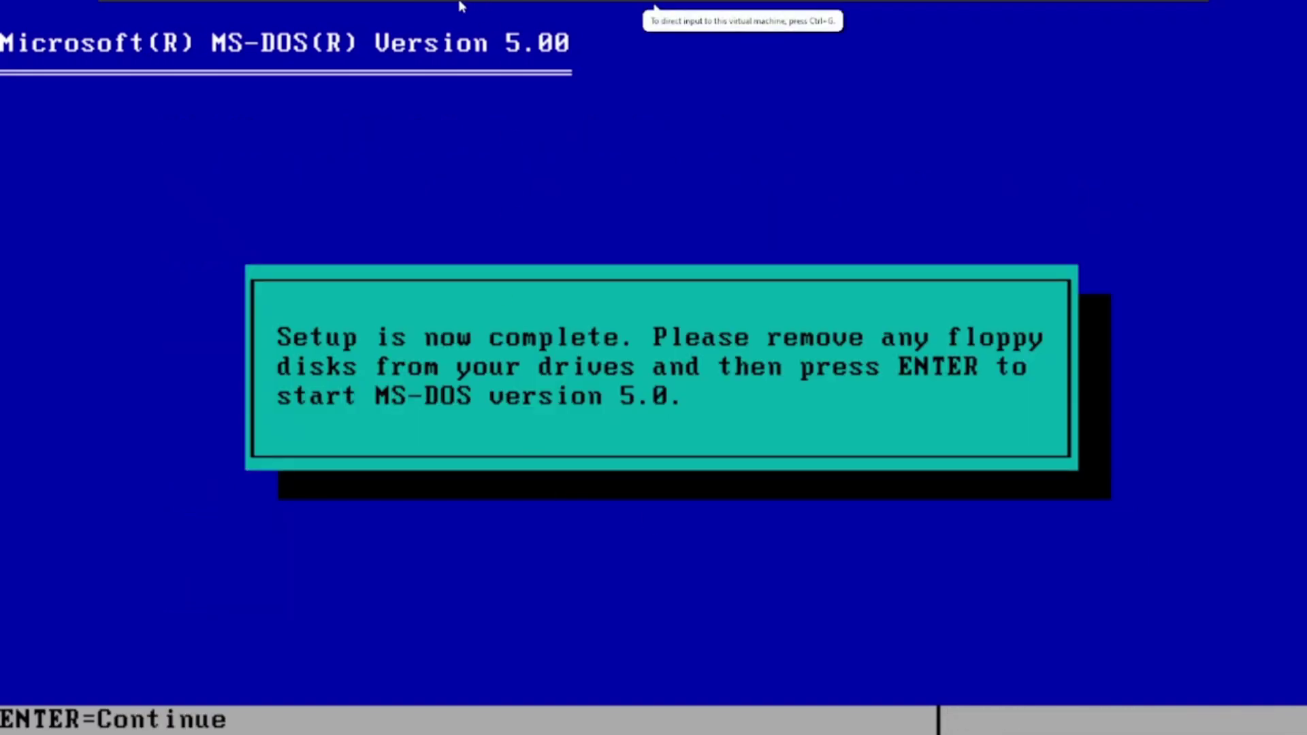
{"action": "mouse_move", "coordinate": [272, 5]}
{"action": "left_click", "coordinate": [222, 9]}
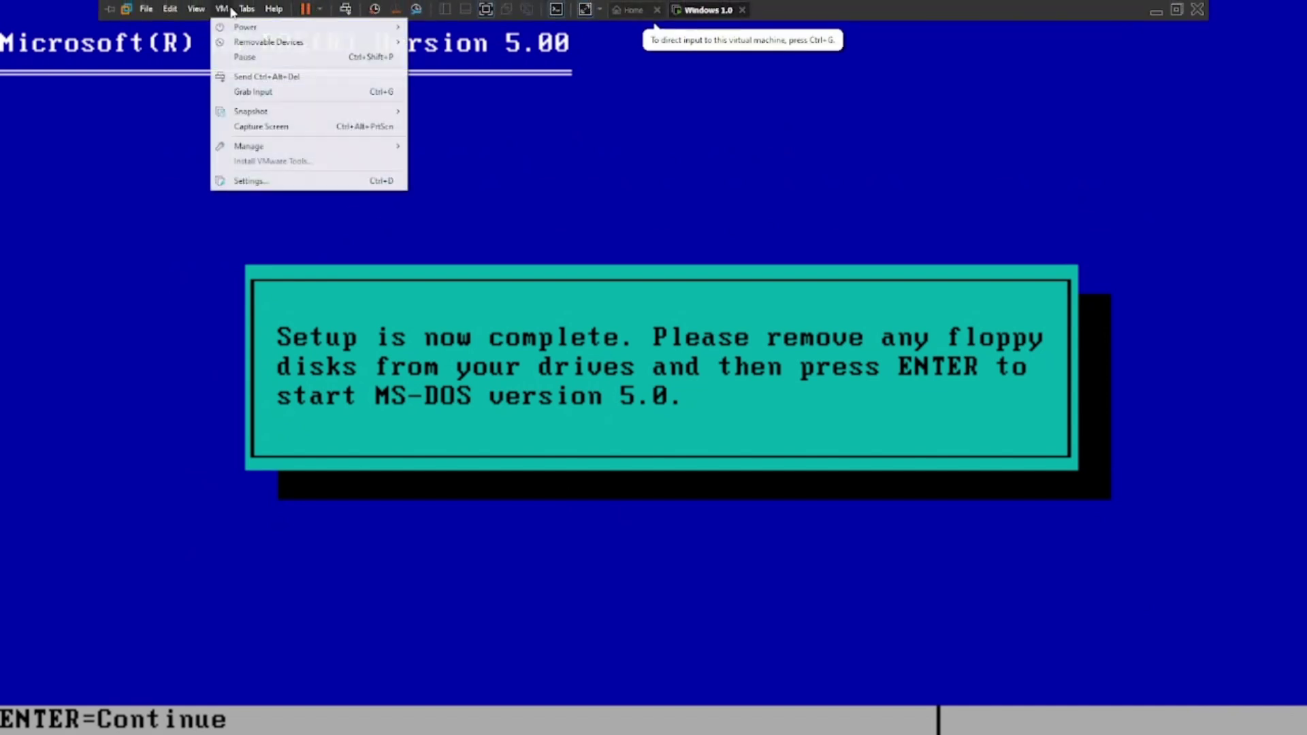
{"action": "left_click", "coordinate": [222, 8]}
{"action": "mouse_move", "coordinate": [315, 43]}
{"action": "mouse_move", "coordinate": [473, 58]}
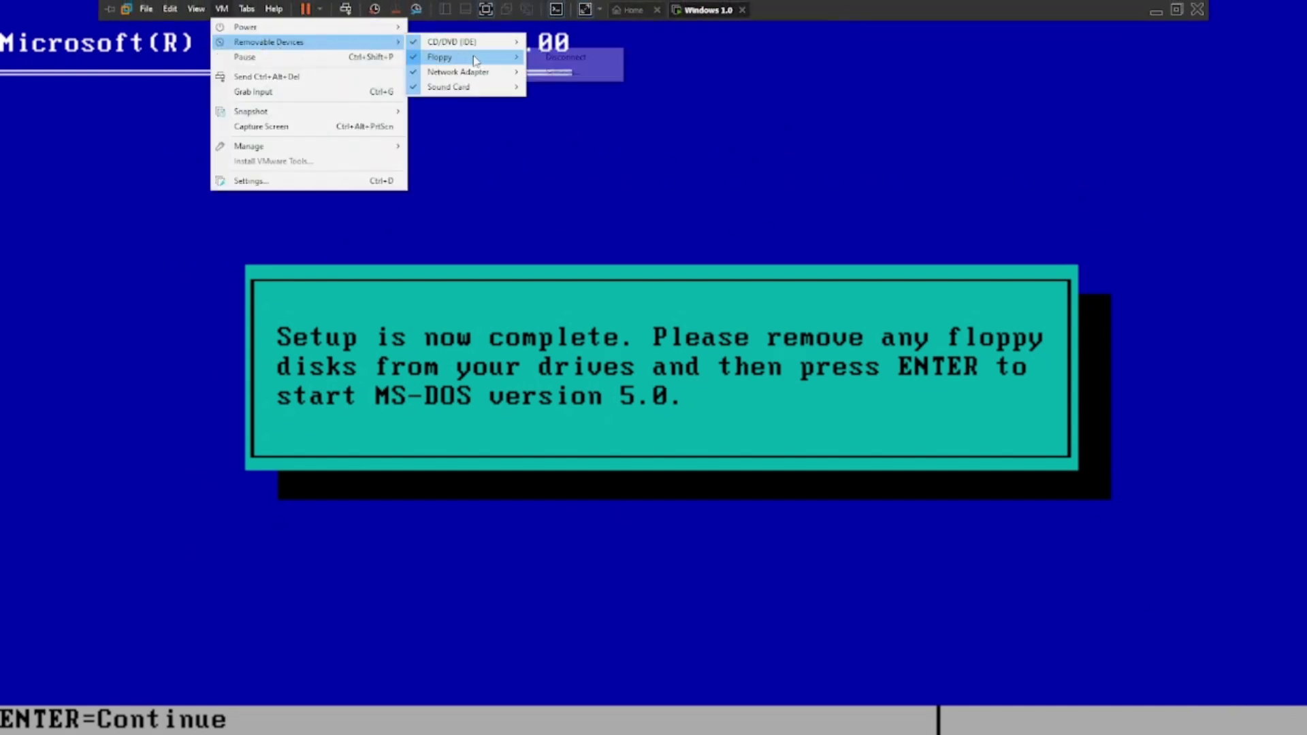
{"action": "left_click", "coordinate": [563, 59]}
{"action": "left_click", "coordinate": [445, 225]}
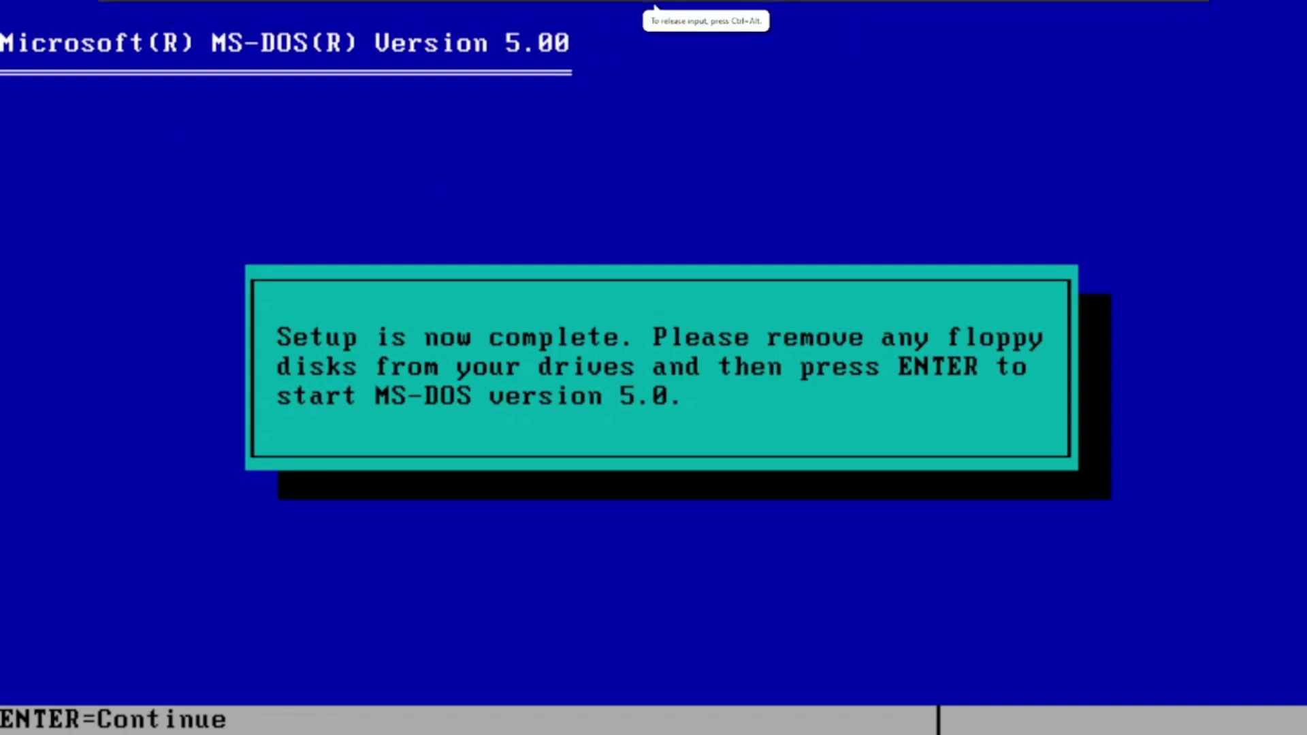
{"action": "key", "text": "Return"}
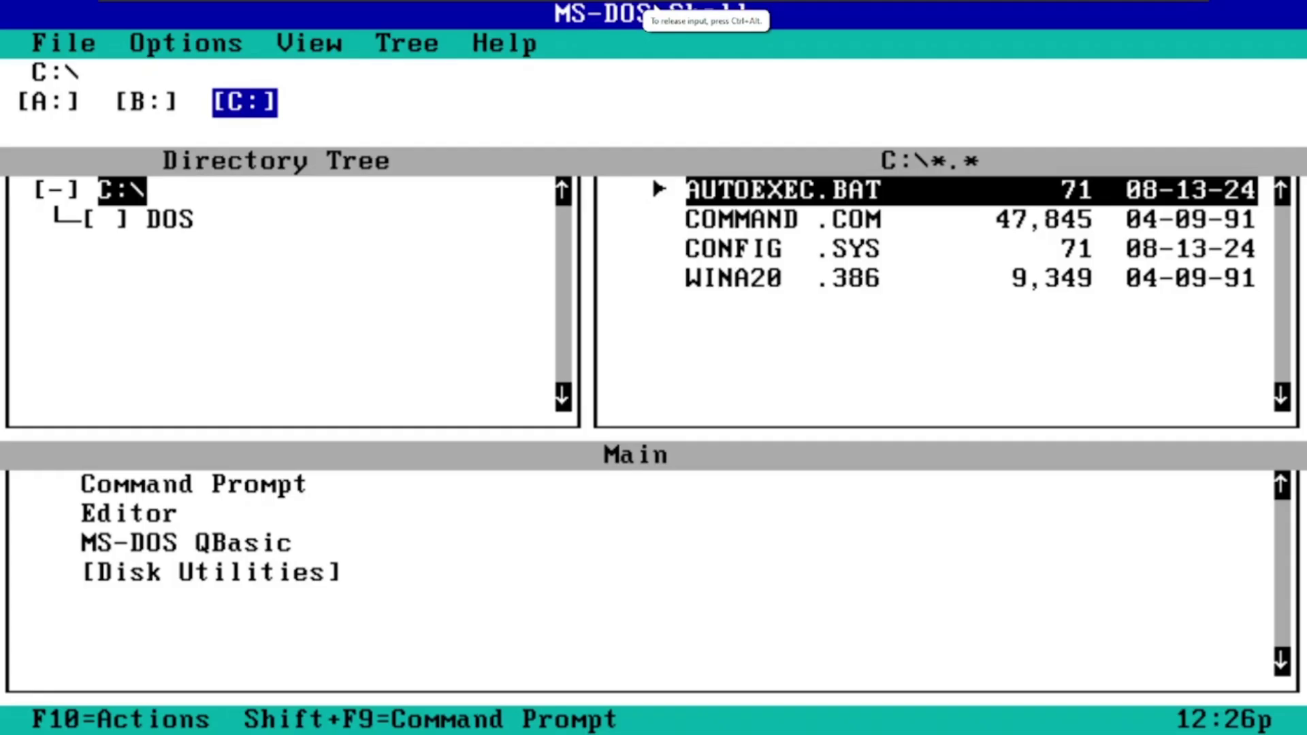
Open a command prompt from MS-DOS Shell and check the DOS version with the ver command.
{"action": "key", "text": "ctrl+alt"}
{"action": "left_click", "coordinate": [316, 200]}
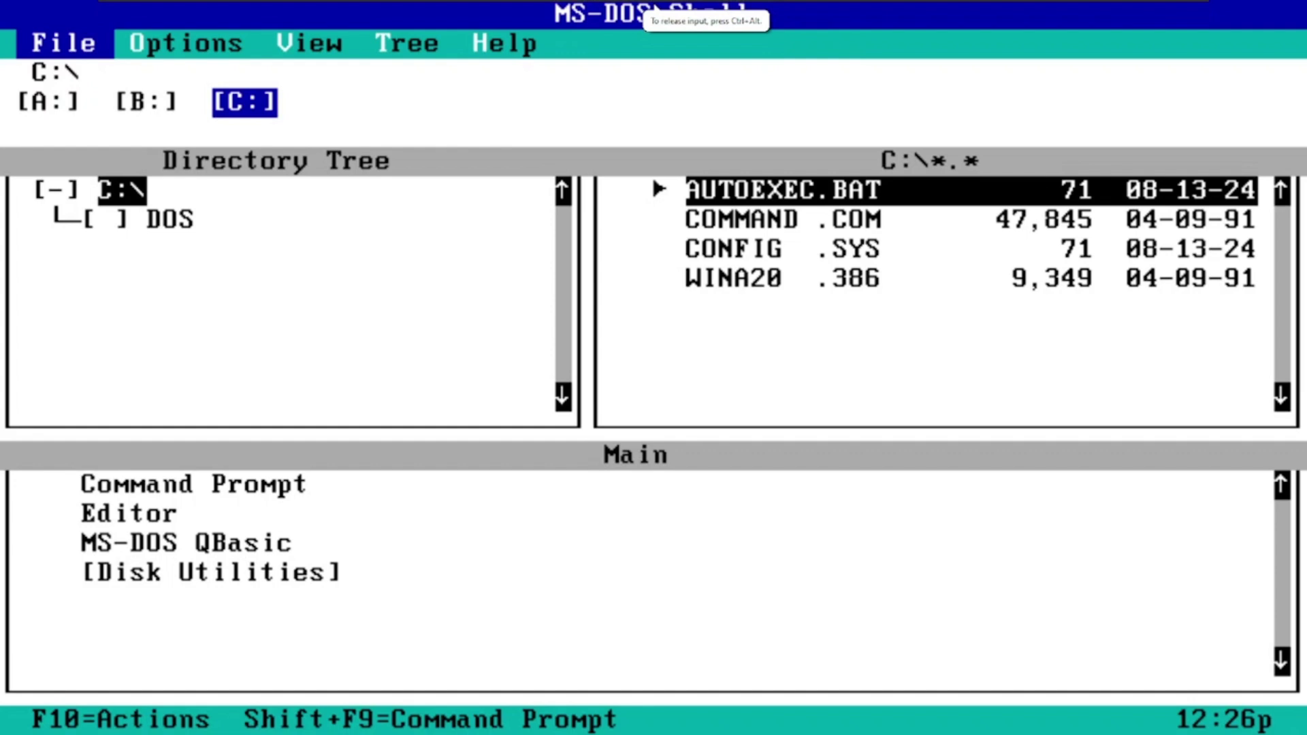
{"action": "key", "text": "Escape"}
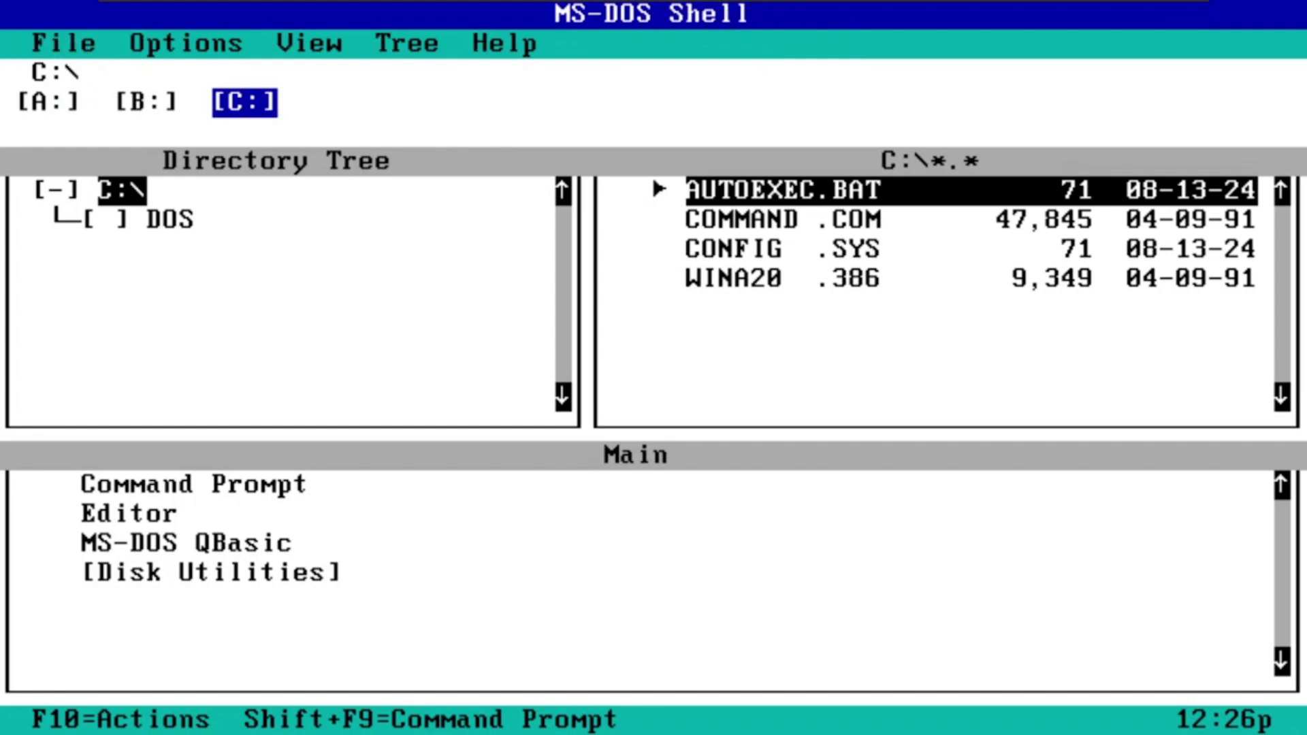
{"action": "key", "text": "shift+F9"}
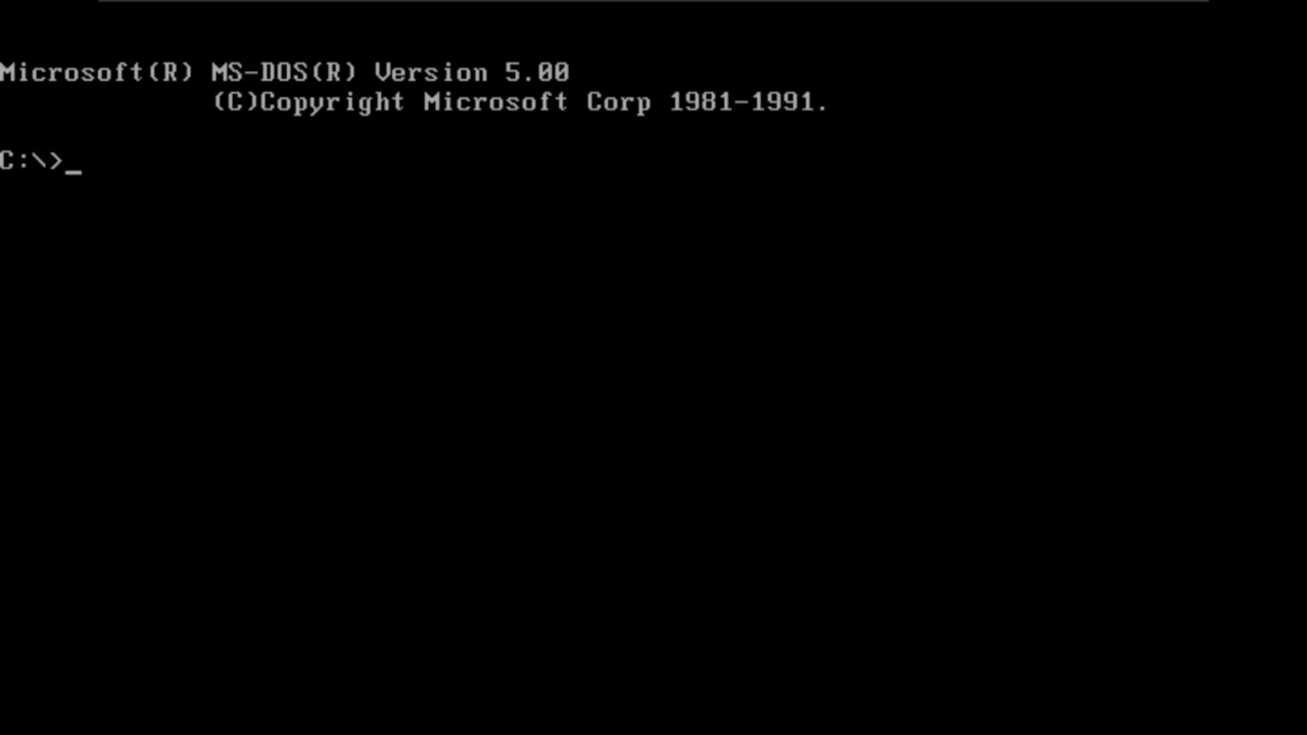
{"action": "type", "text": "ver"}
{"action": "key", "text": "Return"}
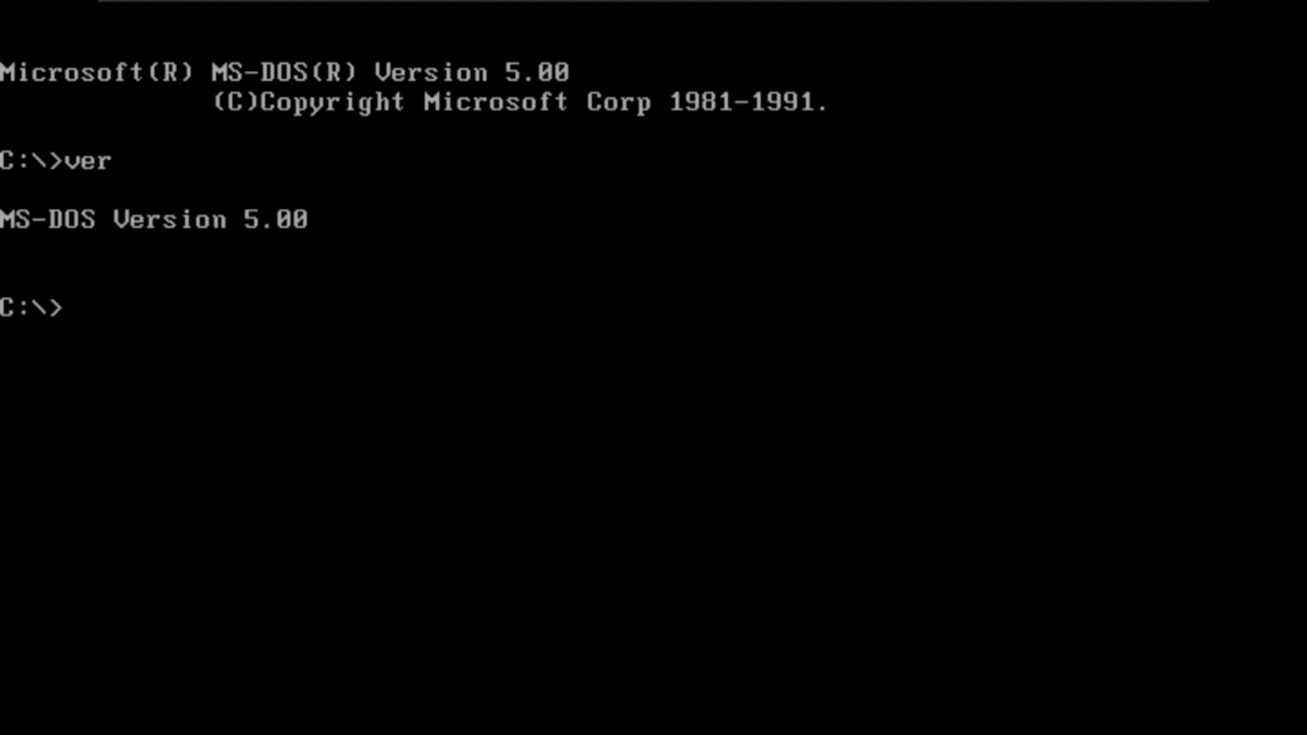
Reconnect the virtual machine's floppy drive.
{"action": "key", "text": "ctrl+alt"}
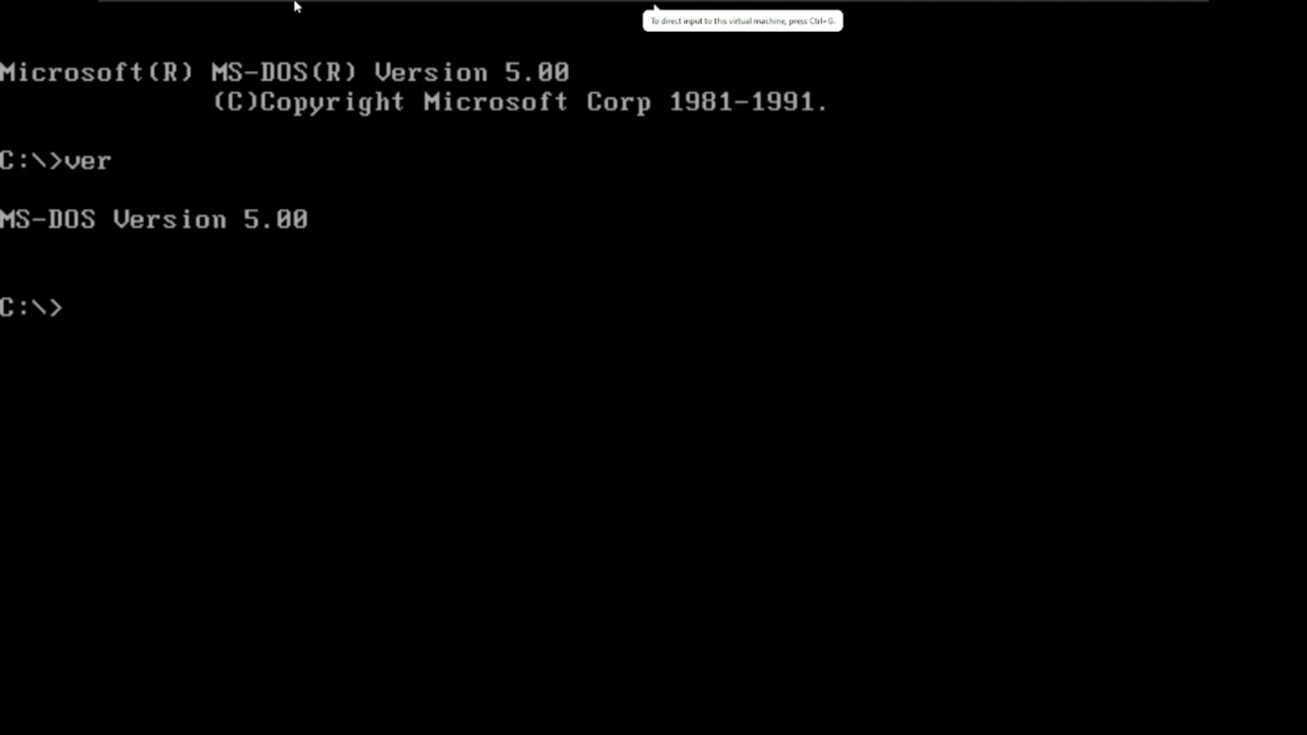
{"action": "mouse_move", "coordinate": [293, 2]}
{"action": "left_click", "coordinate": [196, 9]}
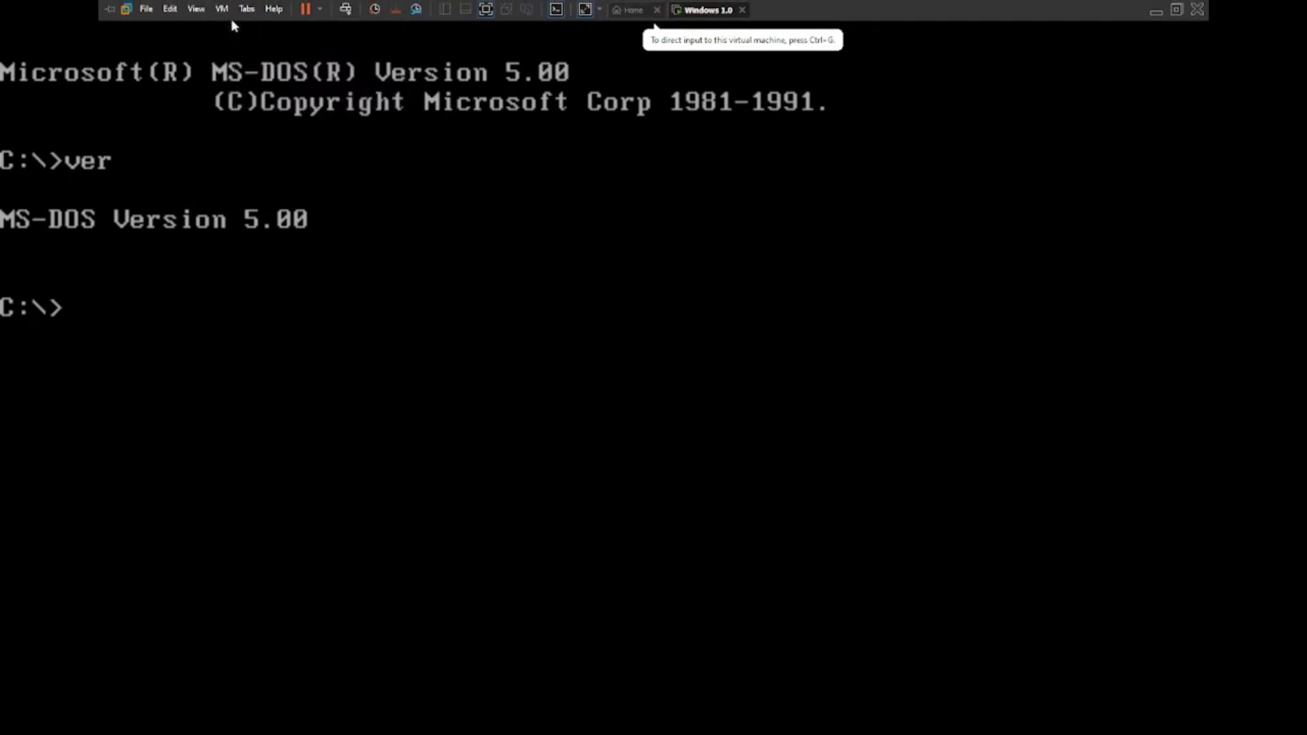
{"action": "mouse_move", "coordinate": [255, 42]}
{"action": "mouse_move", "coordinate": [449, 57]}
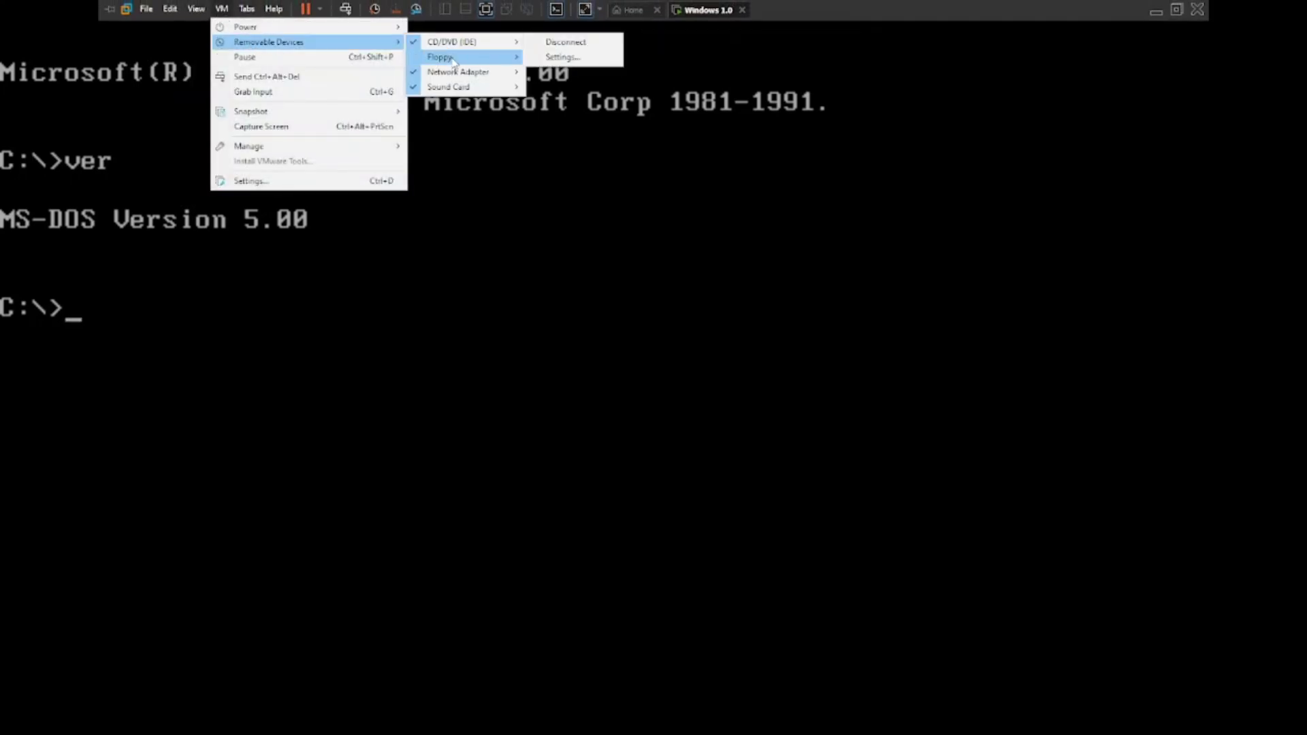
{"action": "left_click", "coordinate": [561, 57]}
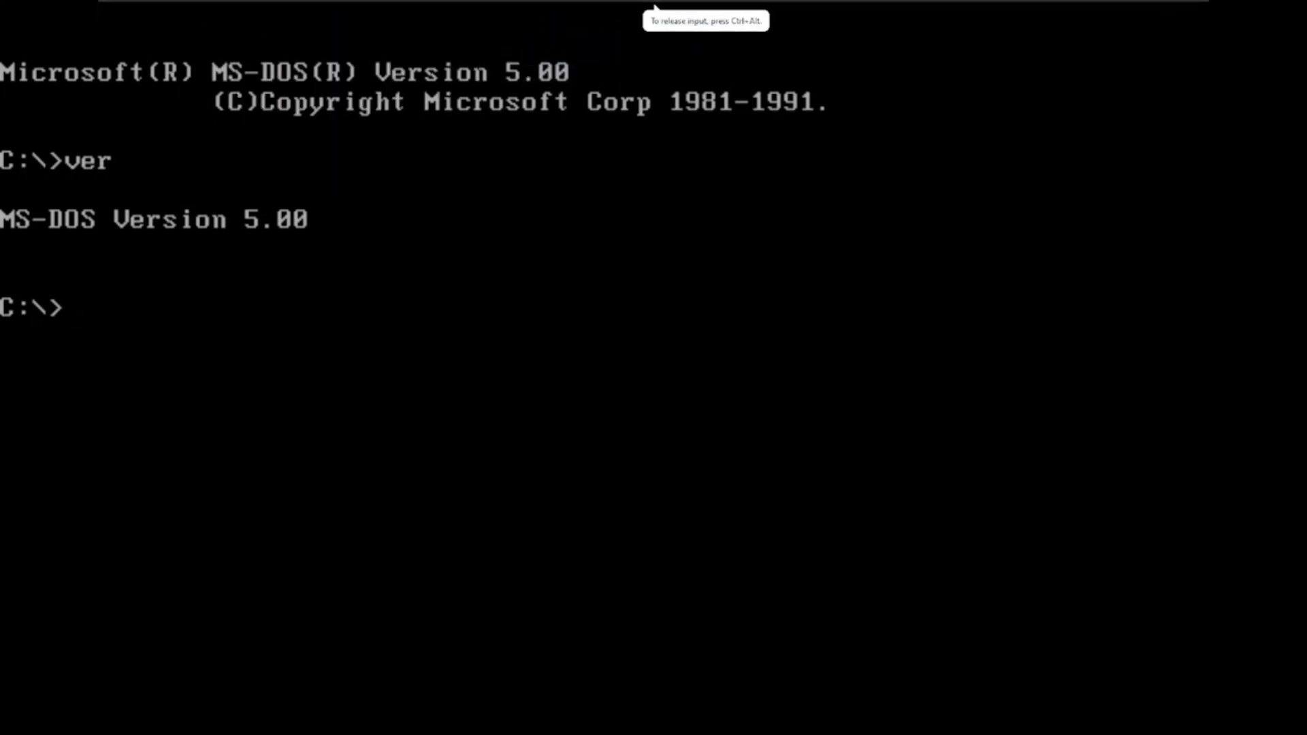
Open the virtual machine's floppy drive settings and move the settings window aside.
{"action": "key", "text": "ctrl+alt"}
{"action": "left_click", "coordinate": [246, 9]}
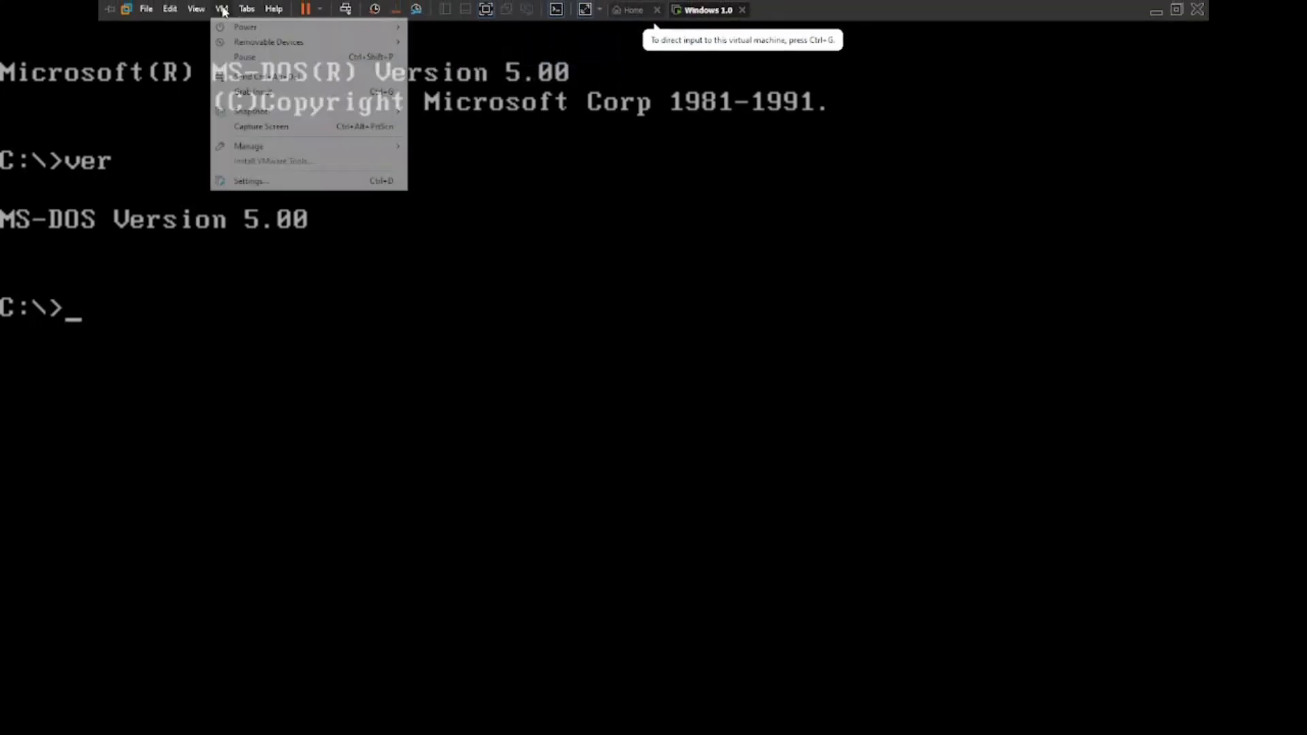
{"action": "left_click", "coordinate": [221, 9]}
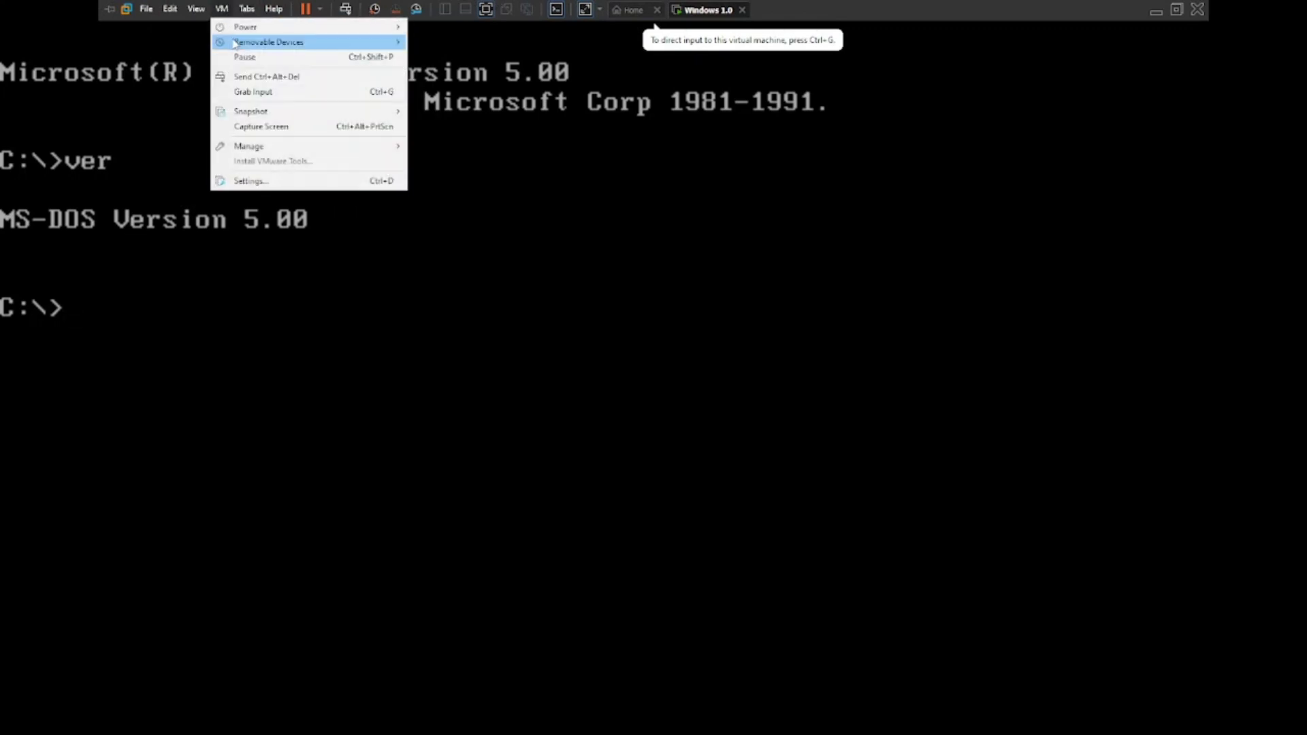
{"action": "mouse_move", "coordinate": [396, 46]}
{"action": "mouse_move", "coordinate": [476, 57]}
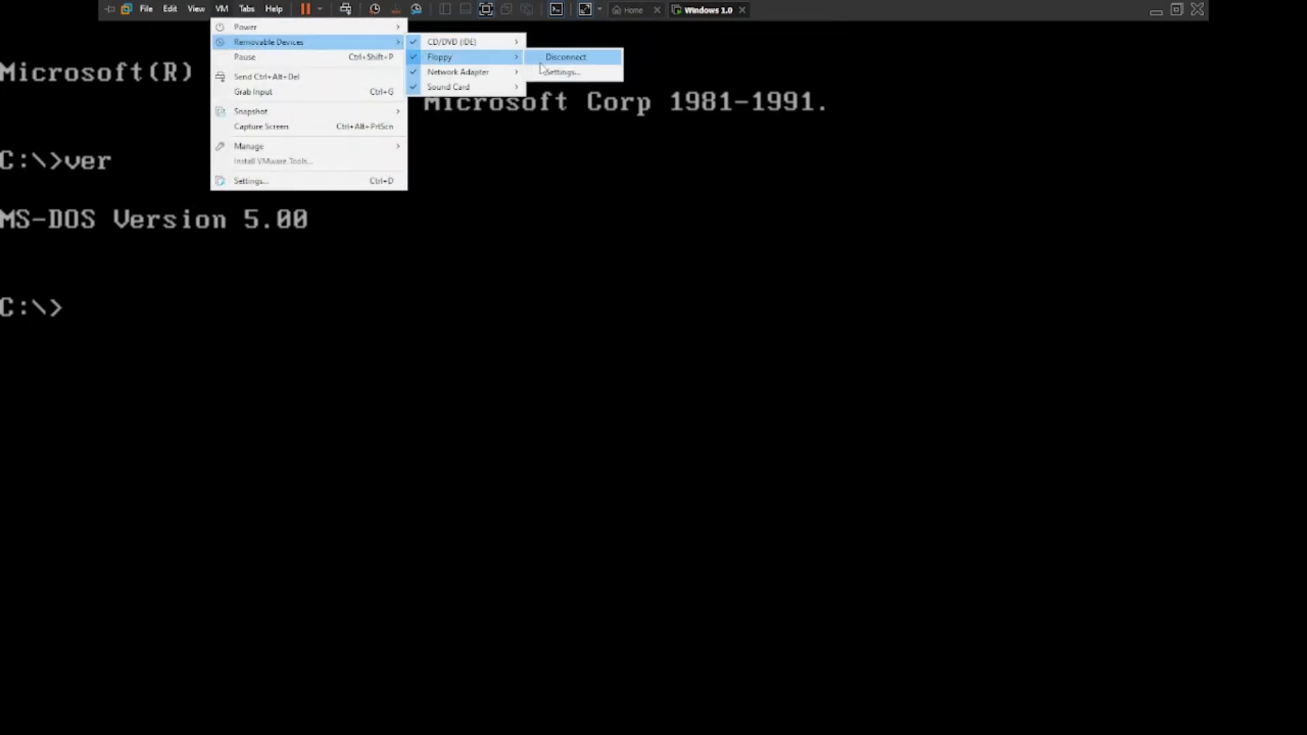
{"action": "left_click", "coordinate": [551, 72]}
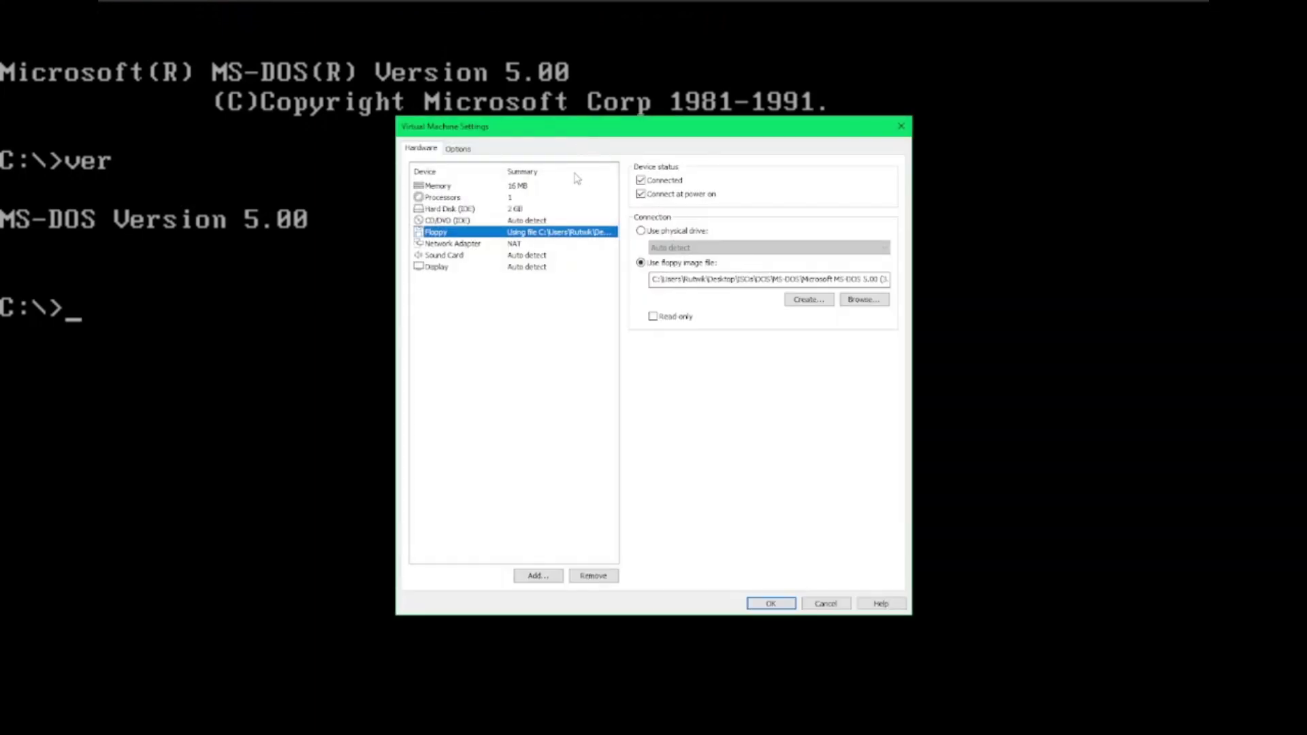
{"action": "left_click", "coordinate": [468, 149]}
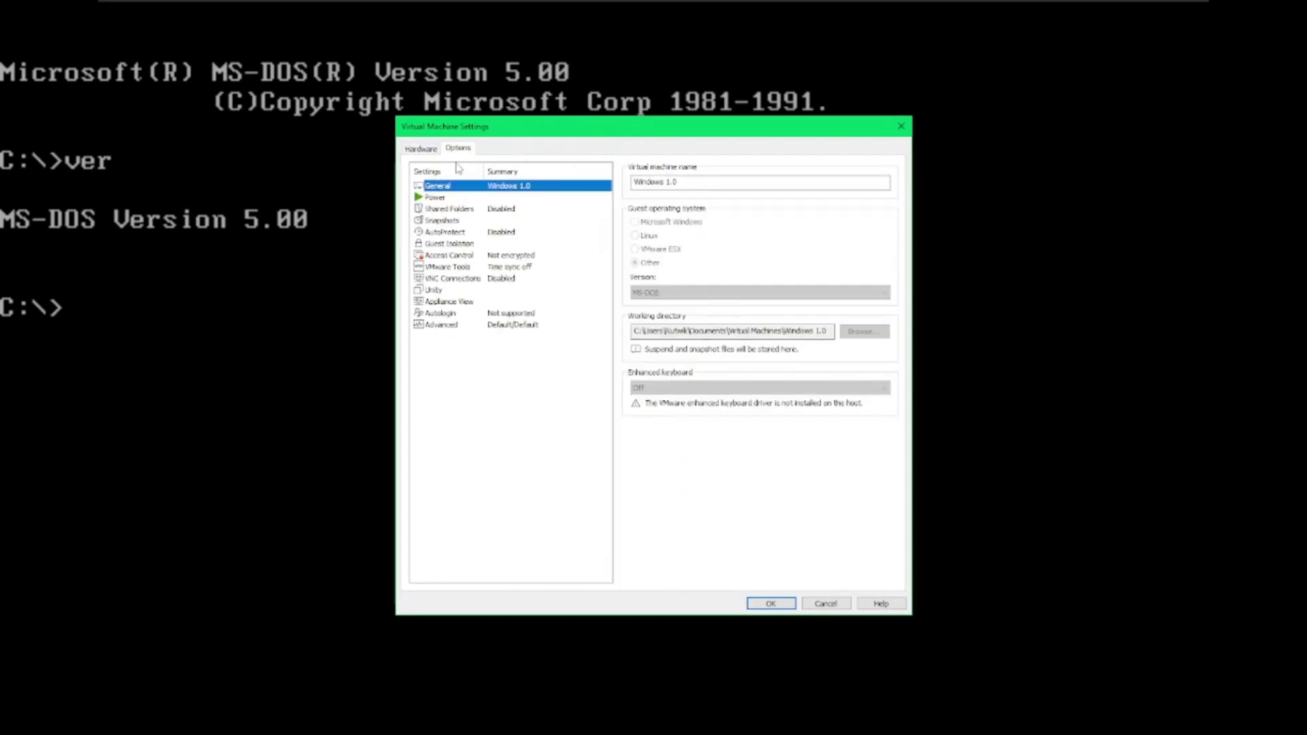
{"action": "left_click", "coordinate": [421, 149]}
{"action": "left_click_drag", "start_coordinate": [436, 128], "coordinate": [182, 111]}
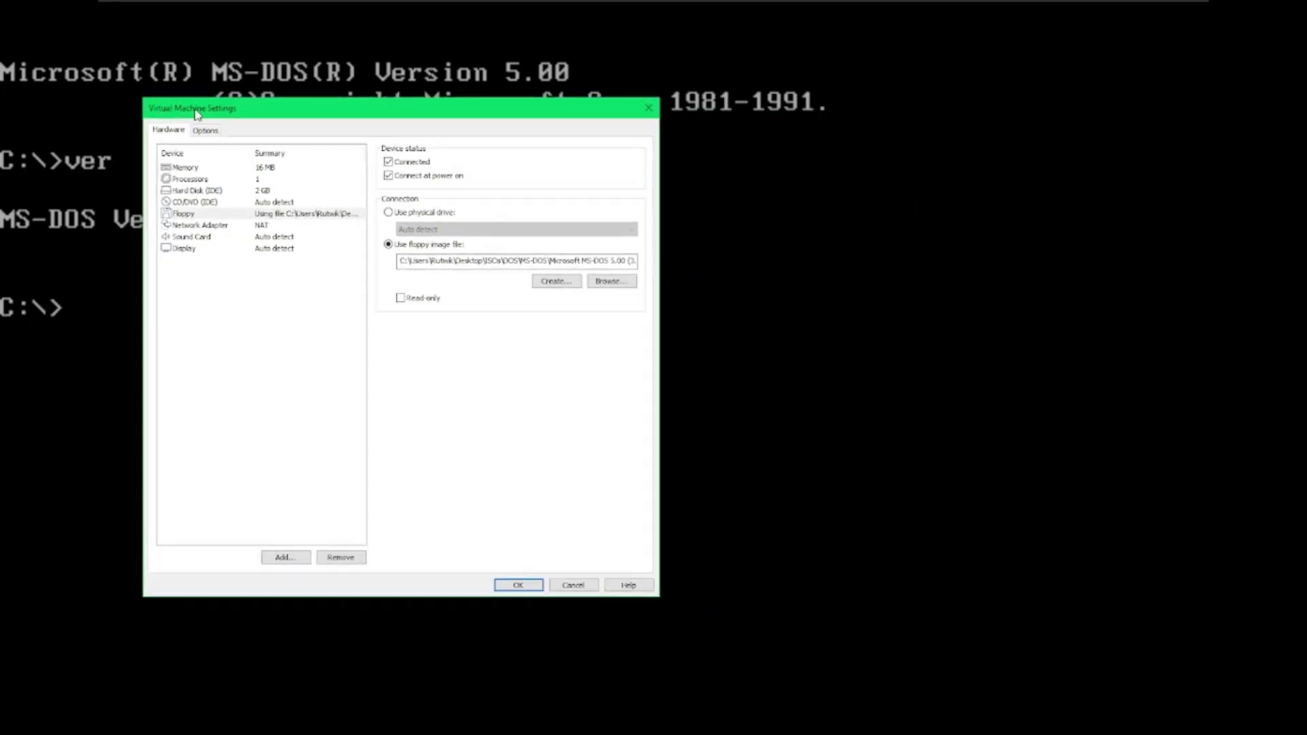
Load the DISK1-SETUP image from ISOs > Windows > 1. Windows 1.0 > 1.01 into the floppy drive and apply the settings.
{"action": "left_click", "coordinate": [609, 285]}
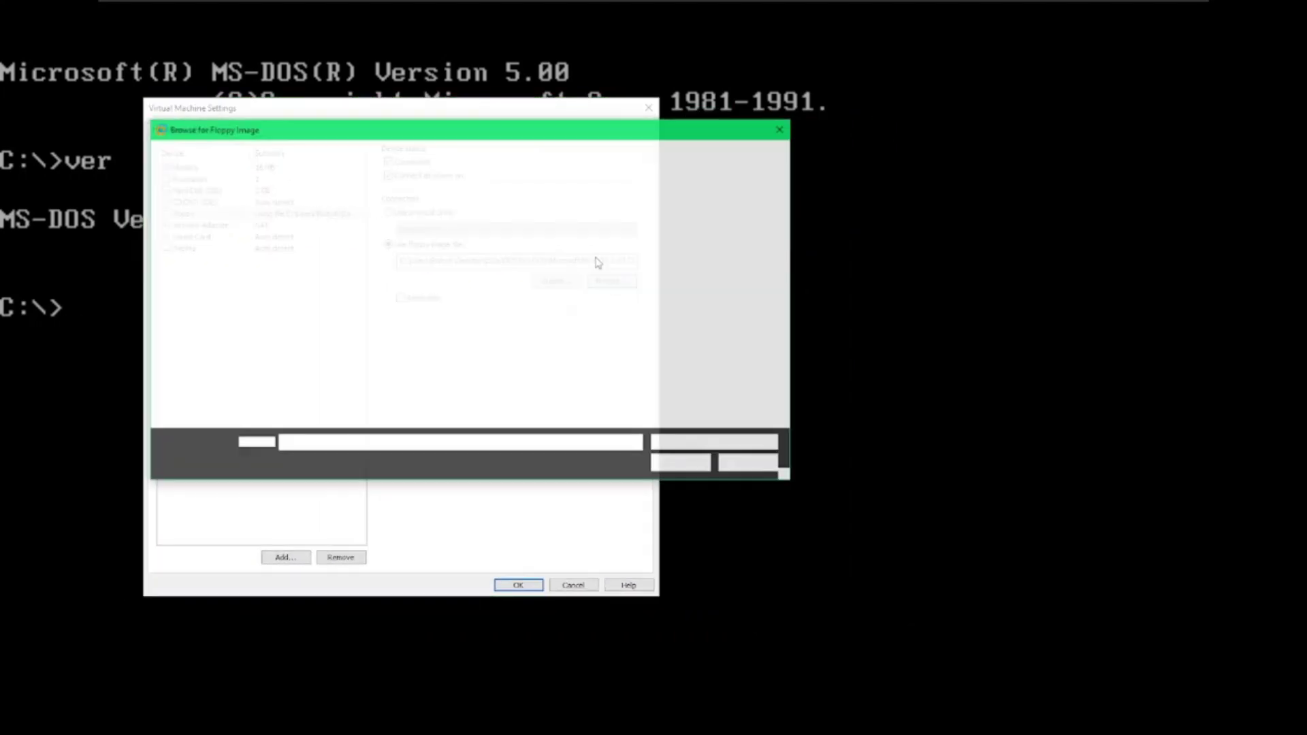
{"action": "left_click", "coordinate": [344, 151]}
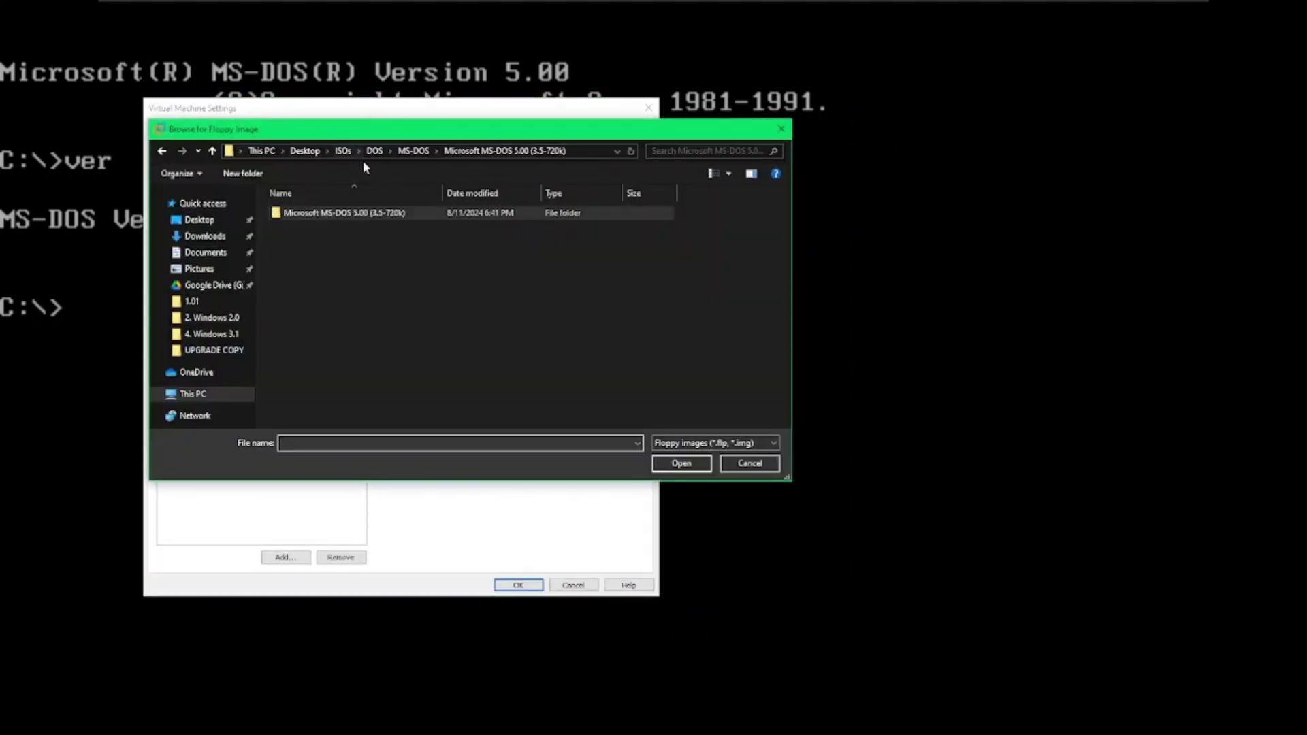
{"action": "left_click", "coordinate": [342, 151]}
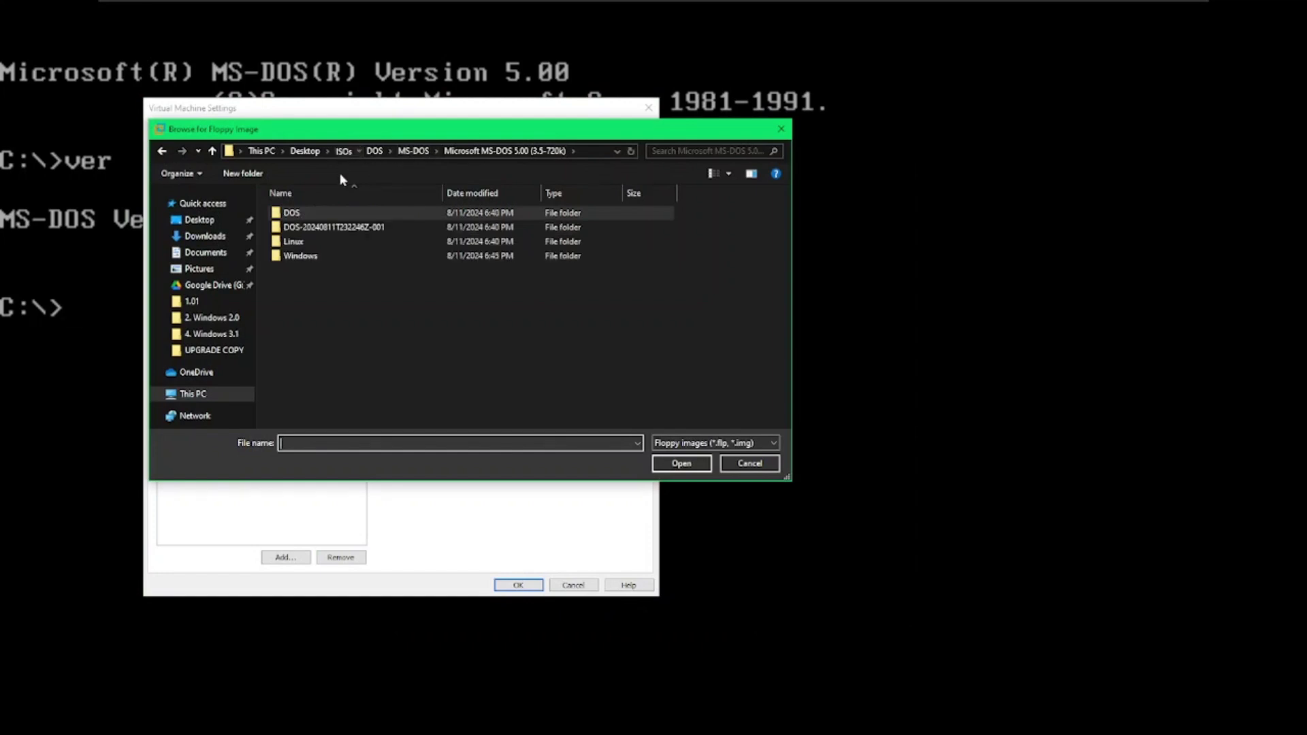
{"action": "double_click", "coordinate": [306, 256]}
{"action": "double_click", "coordinate": [310, 216]}
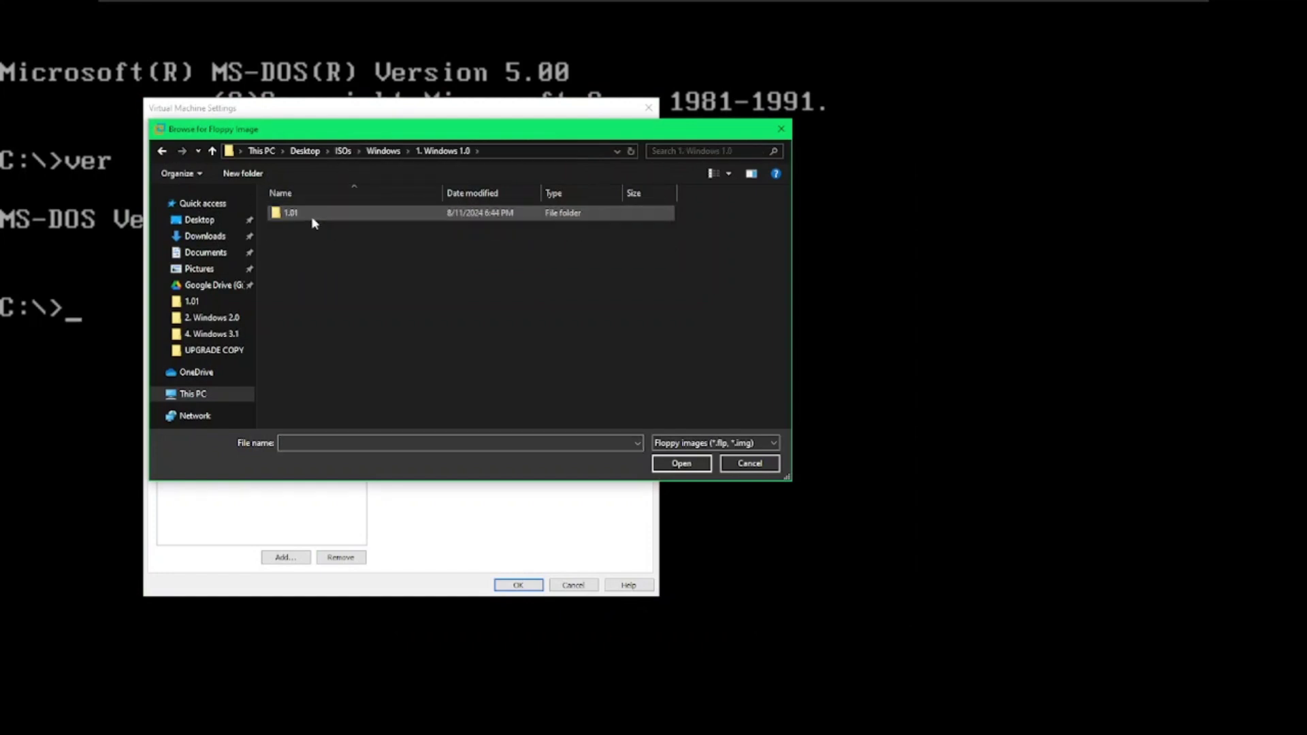
{"action": "double_click", "coordinate": [312, 215]}
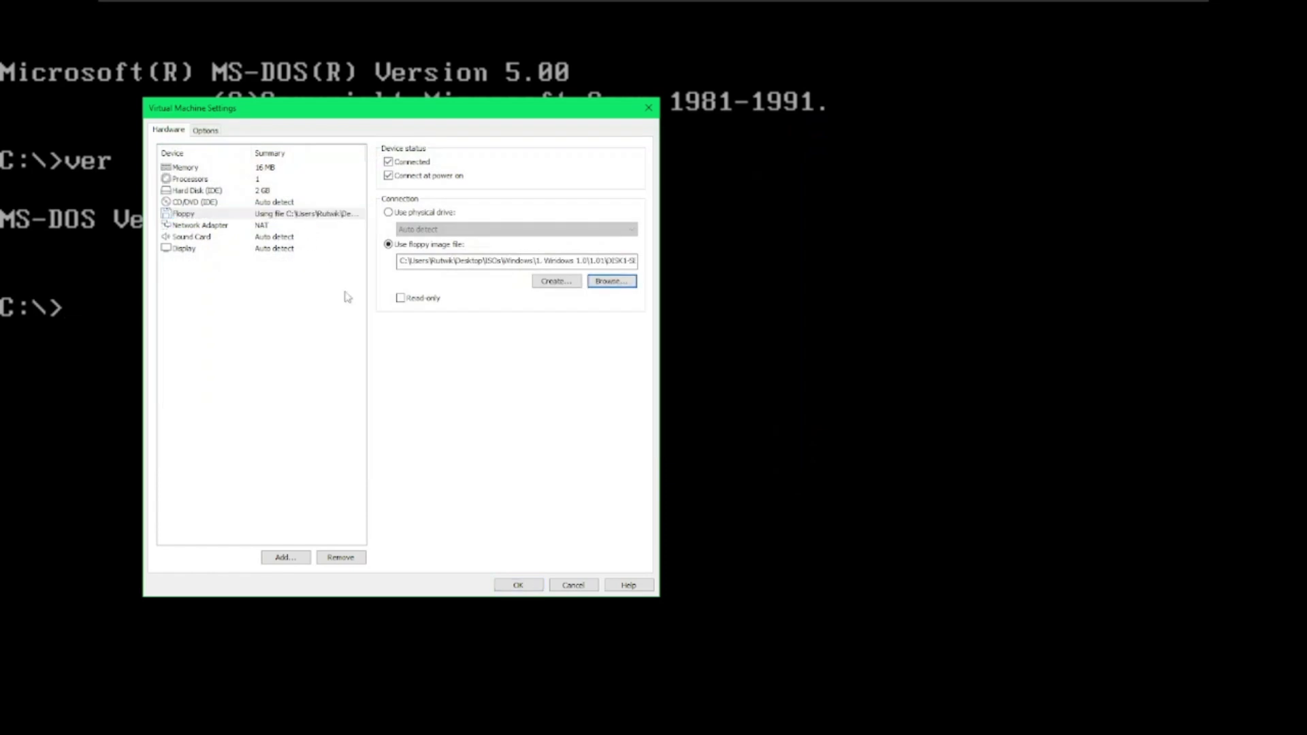
{"action": "left_click", "coordinate": [518, 582]}
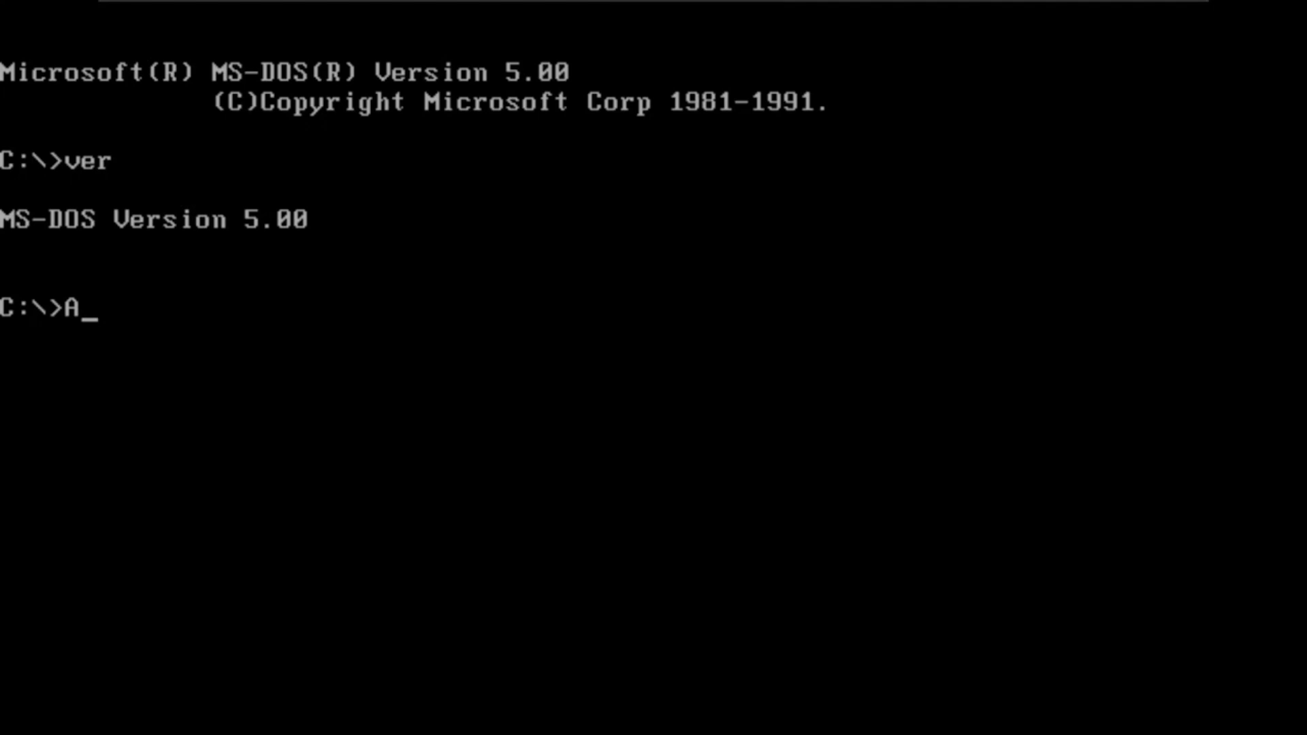
Switch to drive A: at the DOS prompt and list the disk's files in wide format with dir /w.
{"action": "key", "text": "Return"}
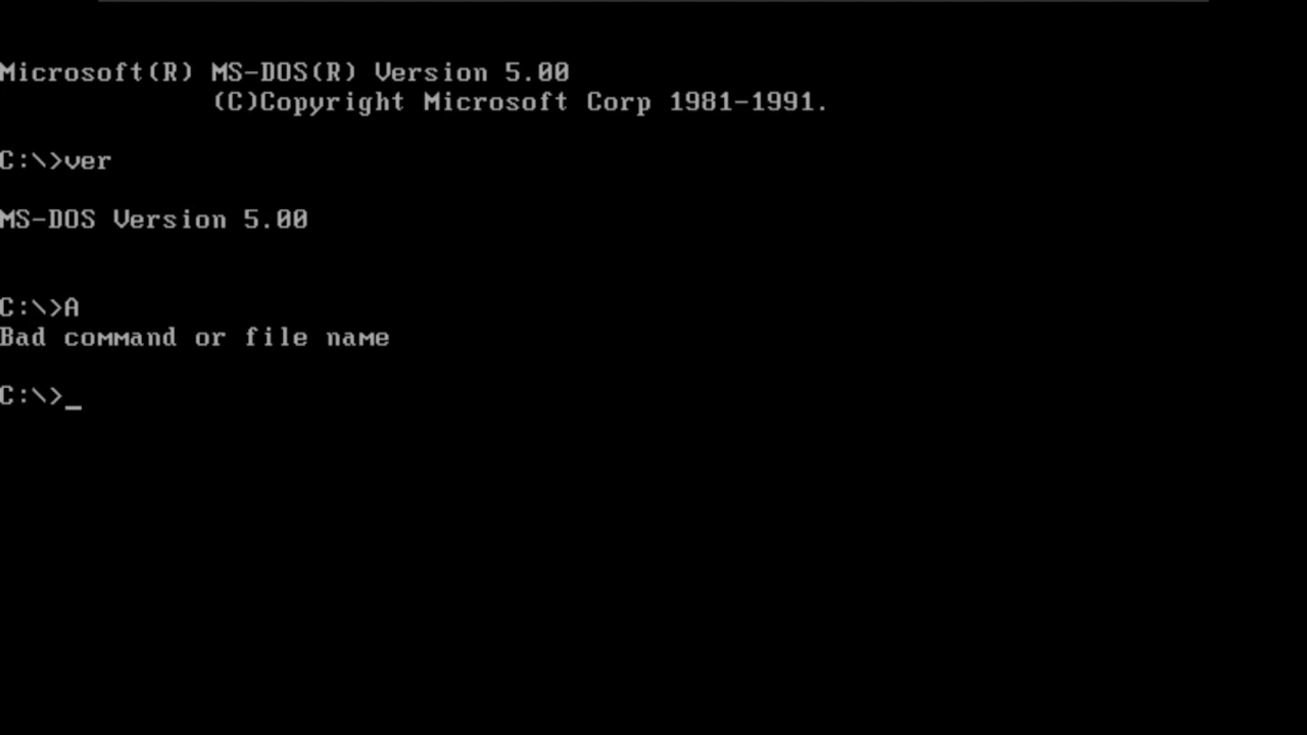
{"action": "type", "text": "uy,ku"}
{"action": "key", "text": "BackSpace"}
{"action": "key", "text": "BackSpace"}
{"action": "key", "text": "BackSpace"}
{"action": "key", "text": "BackSpace"}
{"action": "key", "text": "BackSpace"}
{"action": "type", "text": "A:"}
{"action": "key", "text": "Return"}
{"action": "type", "text": "dir /w"}
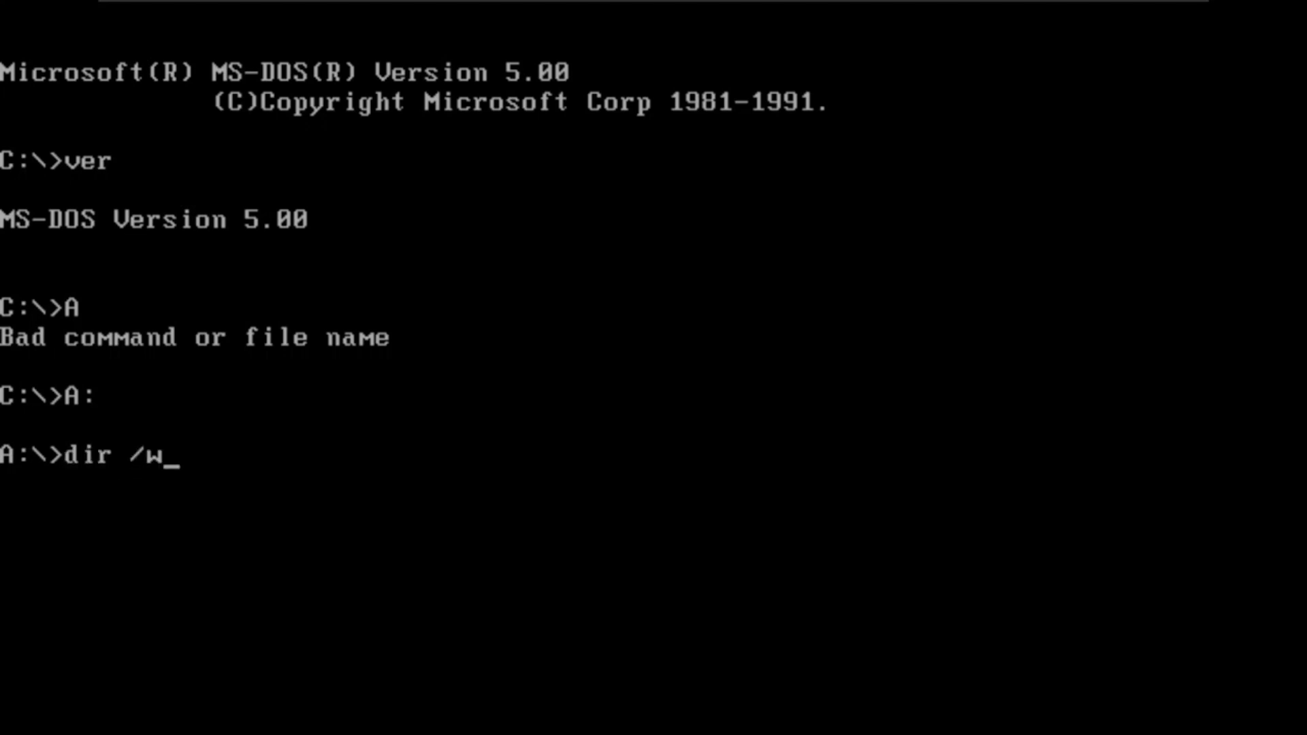
{"action": "key", "text": "Return"}
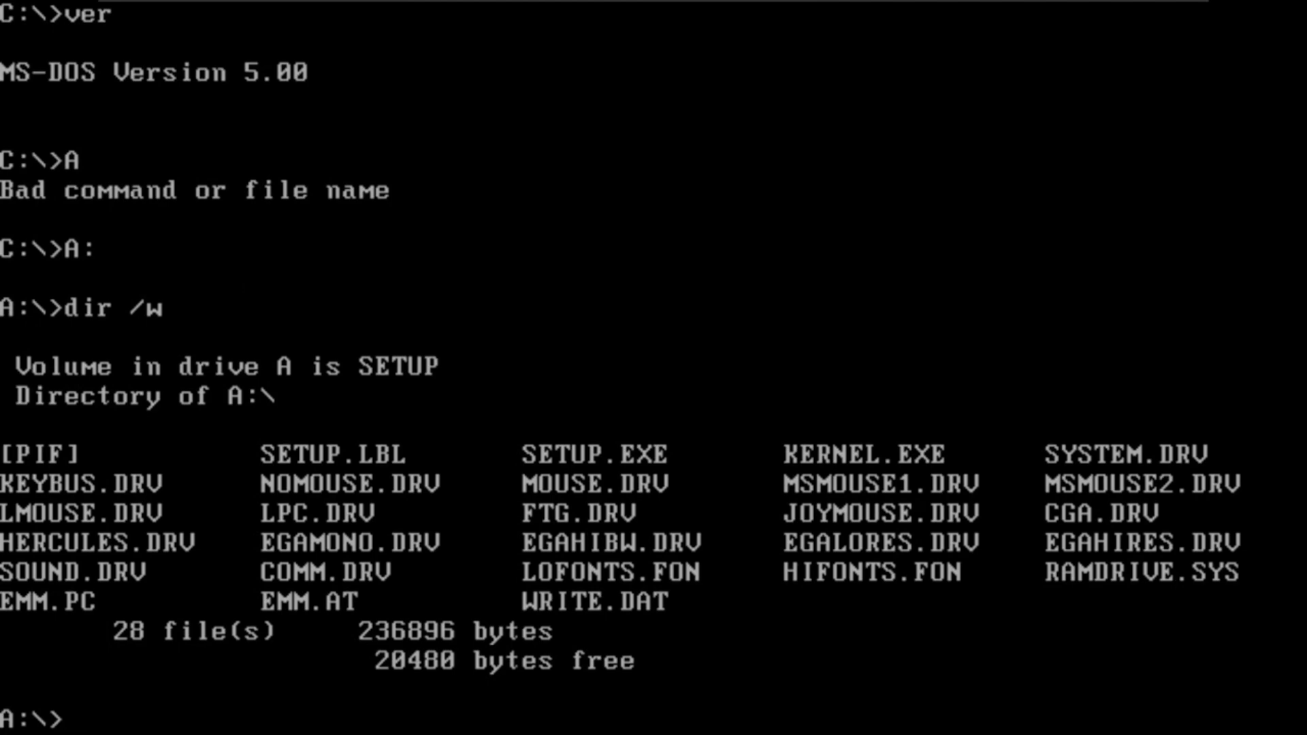
Run setup from drive A: and continue with C:\WINDOWS as the installation directory.
{"action": "type", "text": "setup"}
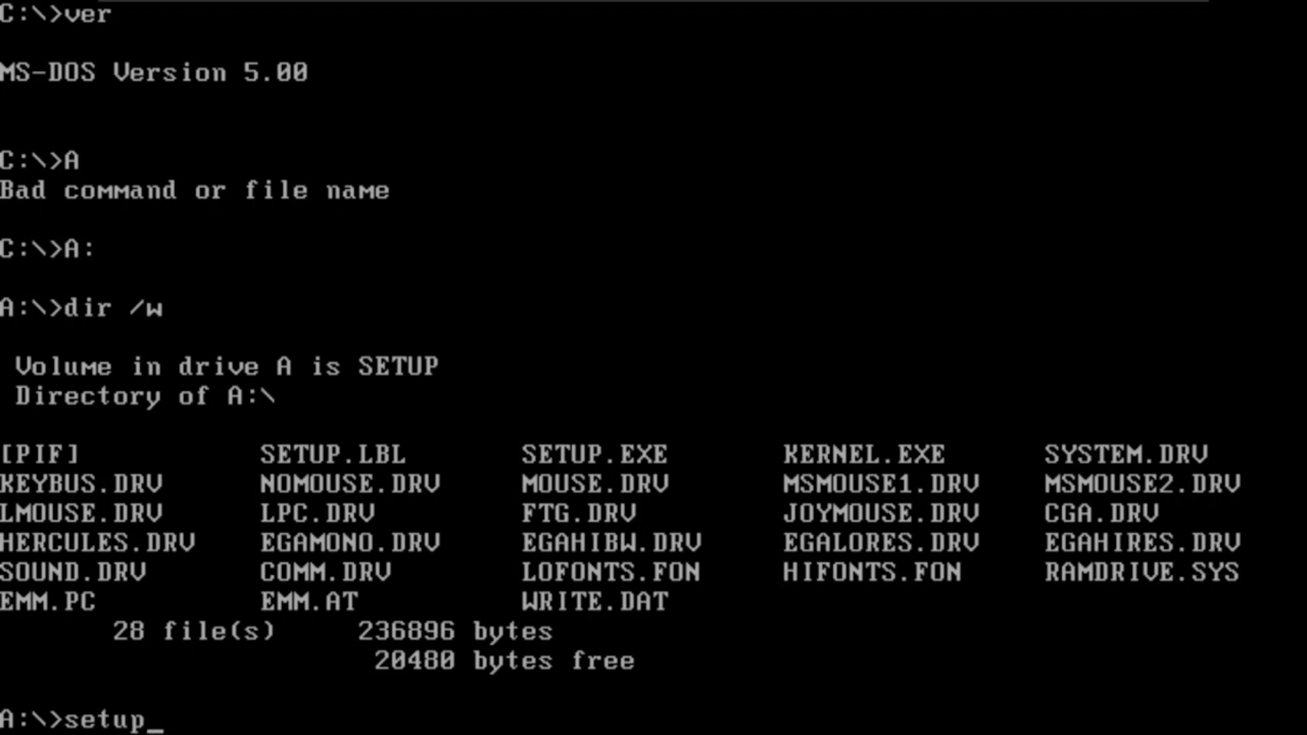
{"action": "key", "text": "Return"}
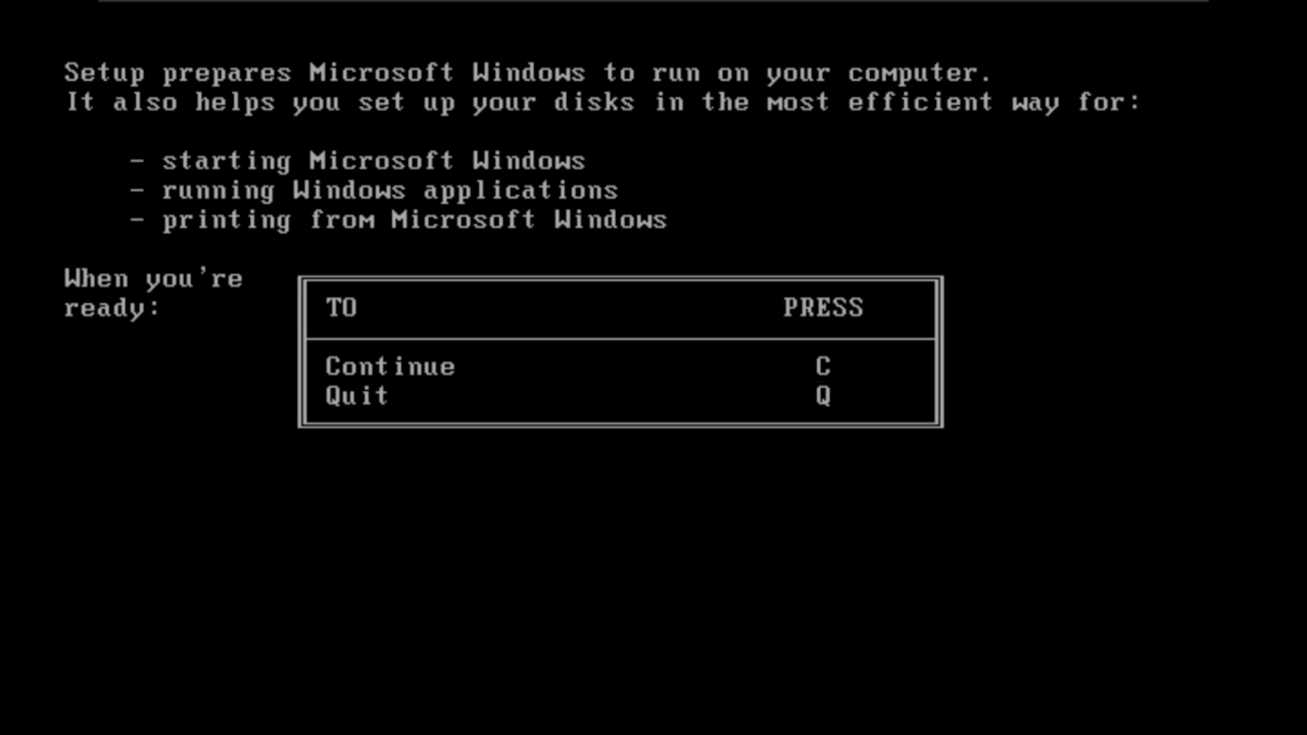
{"action": "key", "text": "c"}
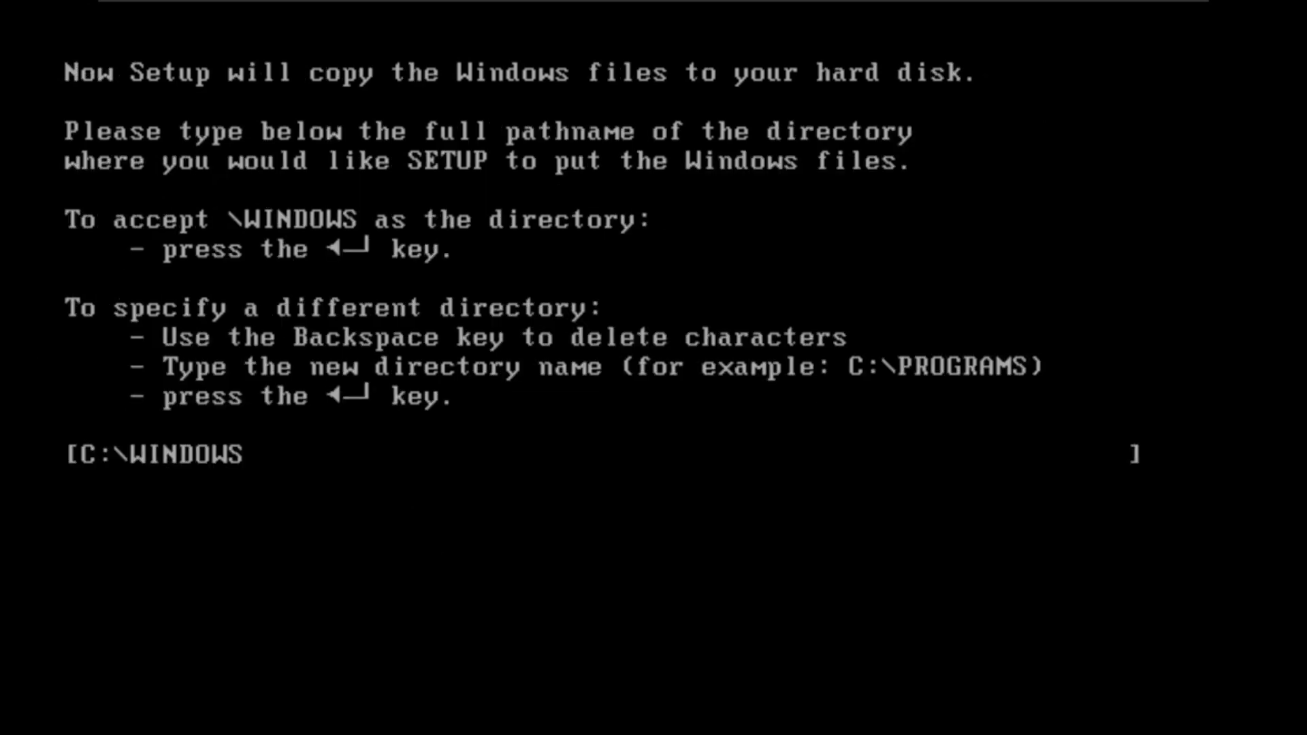
{"action": "key", "text": "Return"}
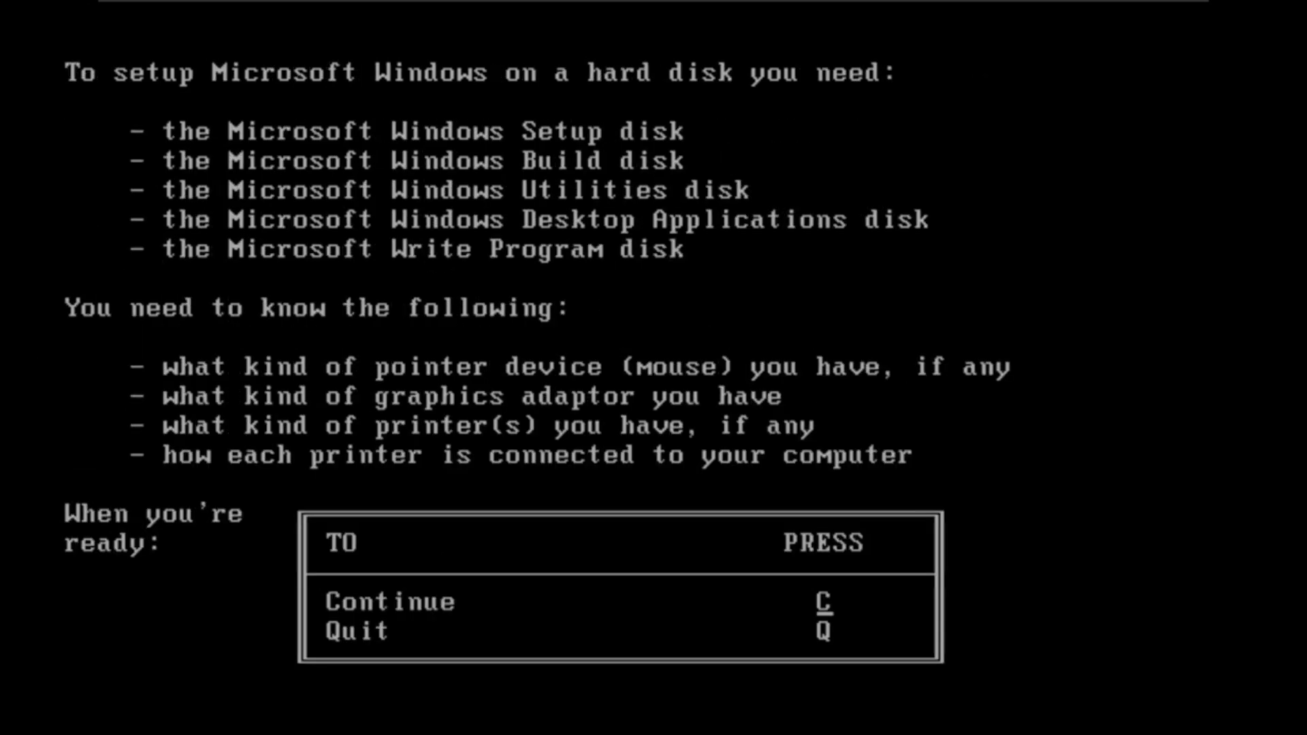
{"action": "key", "text": "c"}
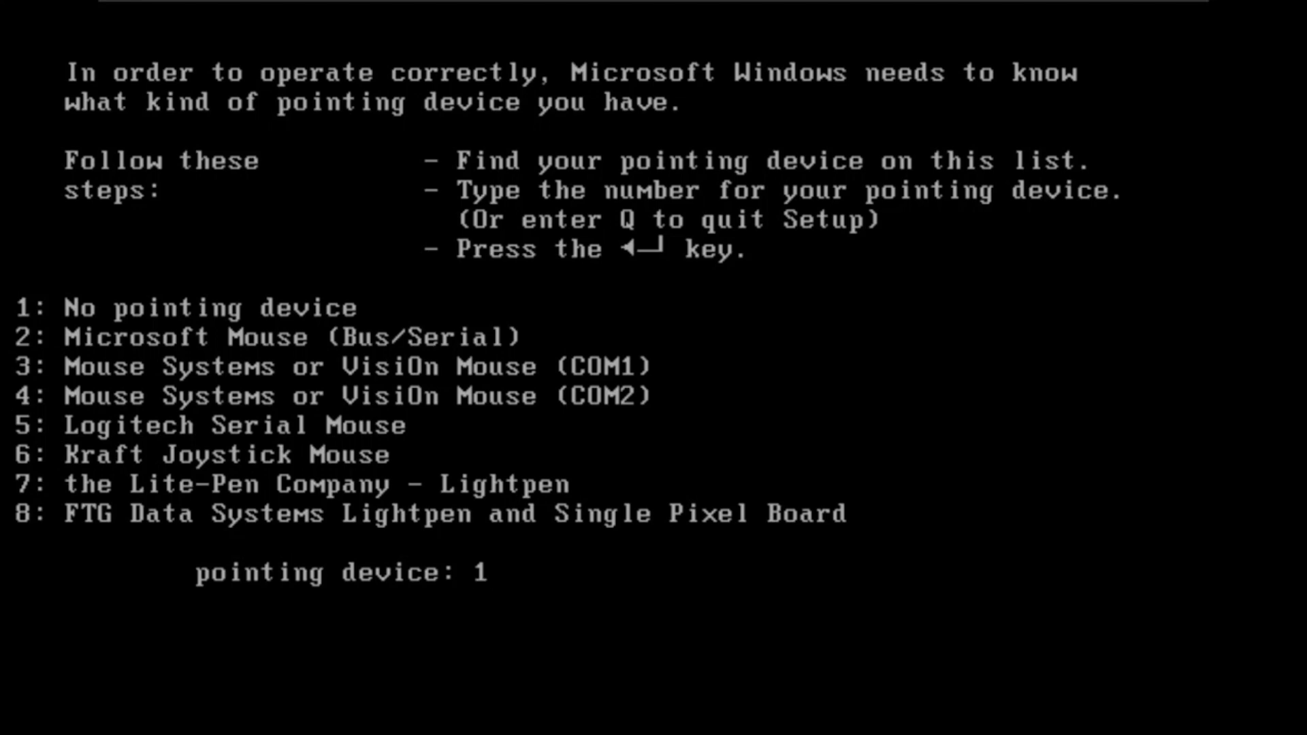
Choose Microsoft Mouse (Bus/Serial) as pointing device and EGA (more than 64K) with Enhanced Color Display as graphics adapter.
{"action": "type", "text": "2"}
{"action": "key", "text": "Return"}
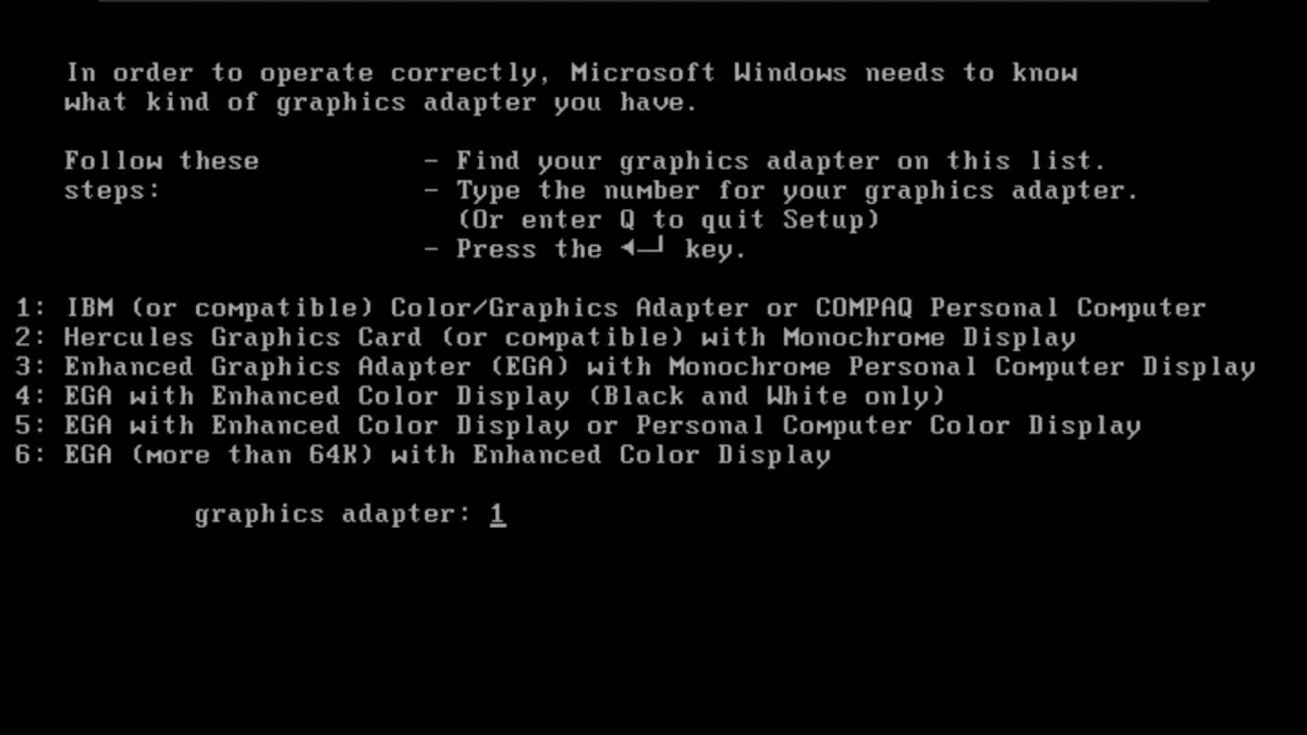
{"action": "type", "text": "6"}
{"action": "key", "text": "Return"}
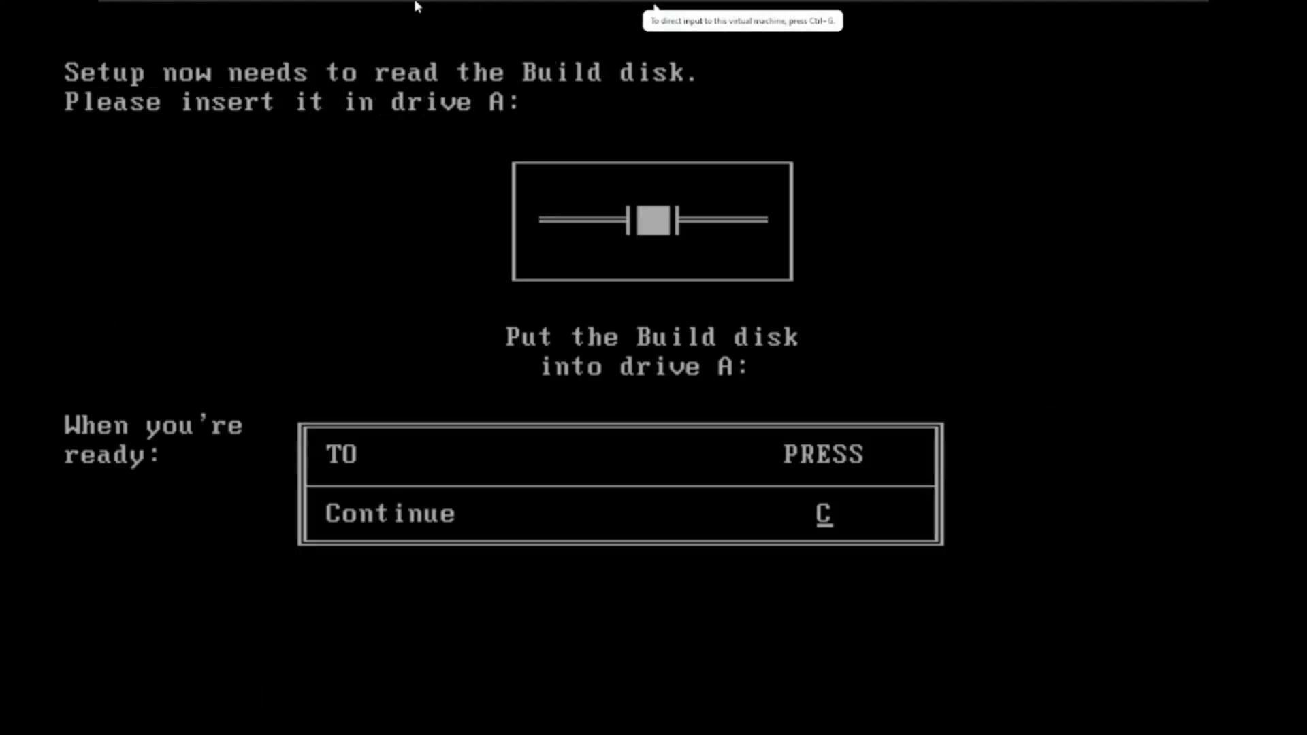
Load the DISK2-BUILD image into the virtual machine's floppy drive and continue Windows Setup.
{"action": "mouse_move", "coordinate": [395, 3]}
{"action": "left_click", "coordinate": [220, 8]}
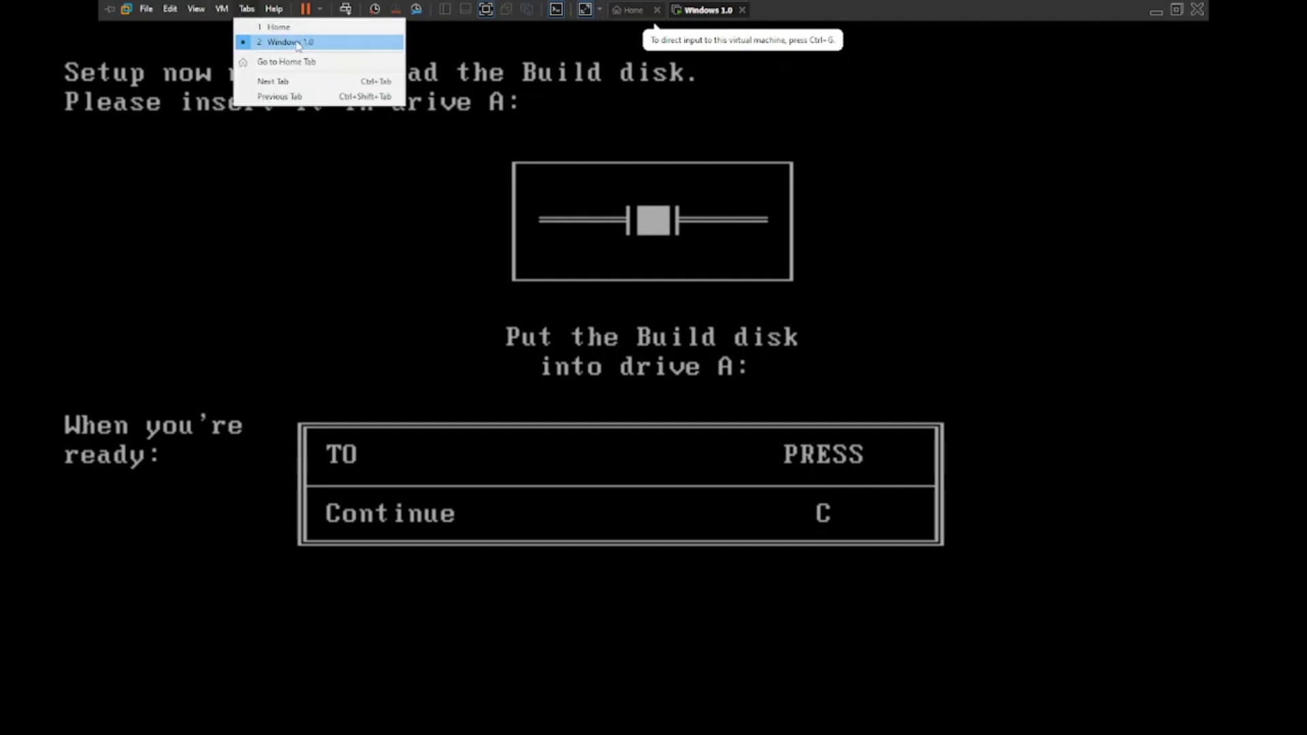
{"action": "left_click", "coordinate": [220, 9]}
{"action": "left_click", "coordinate": [221, 9]}
{"action": "mouse_move", "coordinate": [272, 42]}
{"action": "mouse_move", "coordinate": [511, 59]}
{"action": "left_click", "coordinate": [565, 72]}
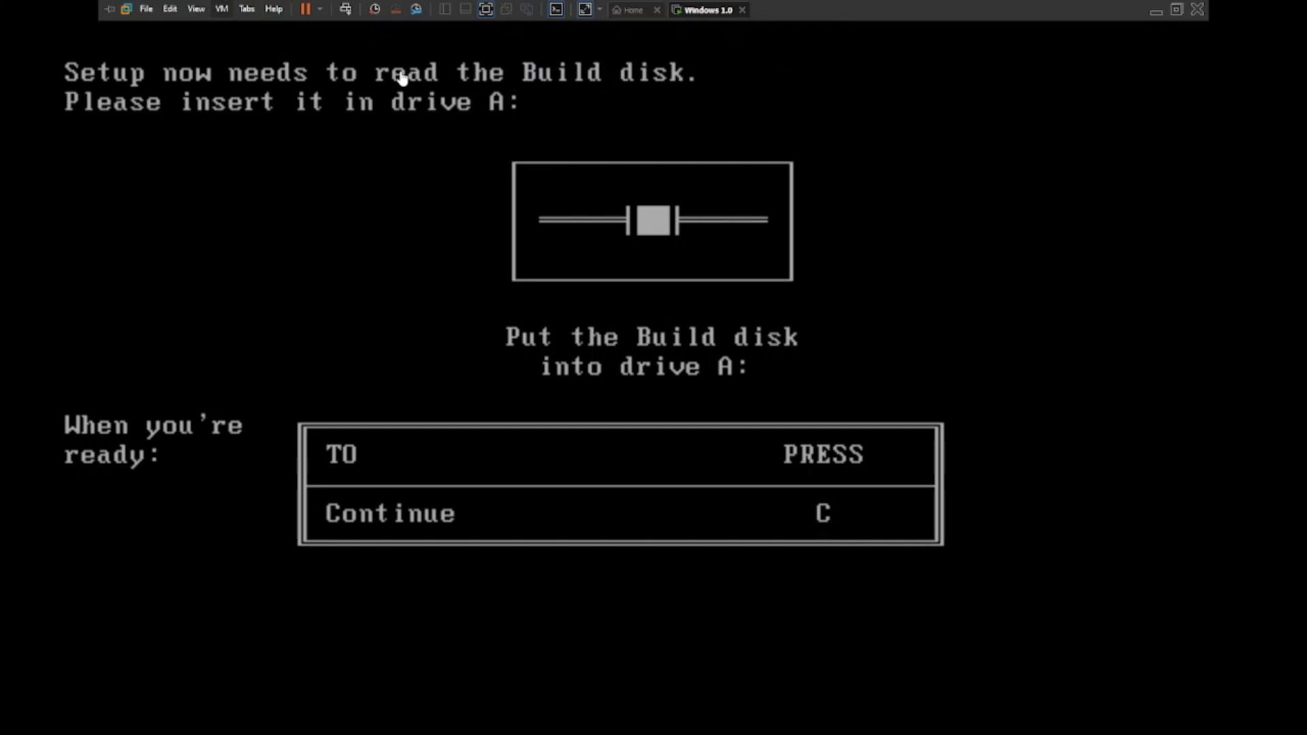
{"action": "left_click_drag", "start_coordinate": [429, 132], "coordinate": [155, 74]}
{"action": "left_click", "coordinate": [590, 242]}
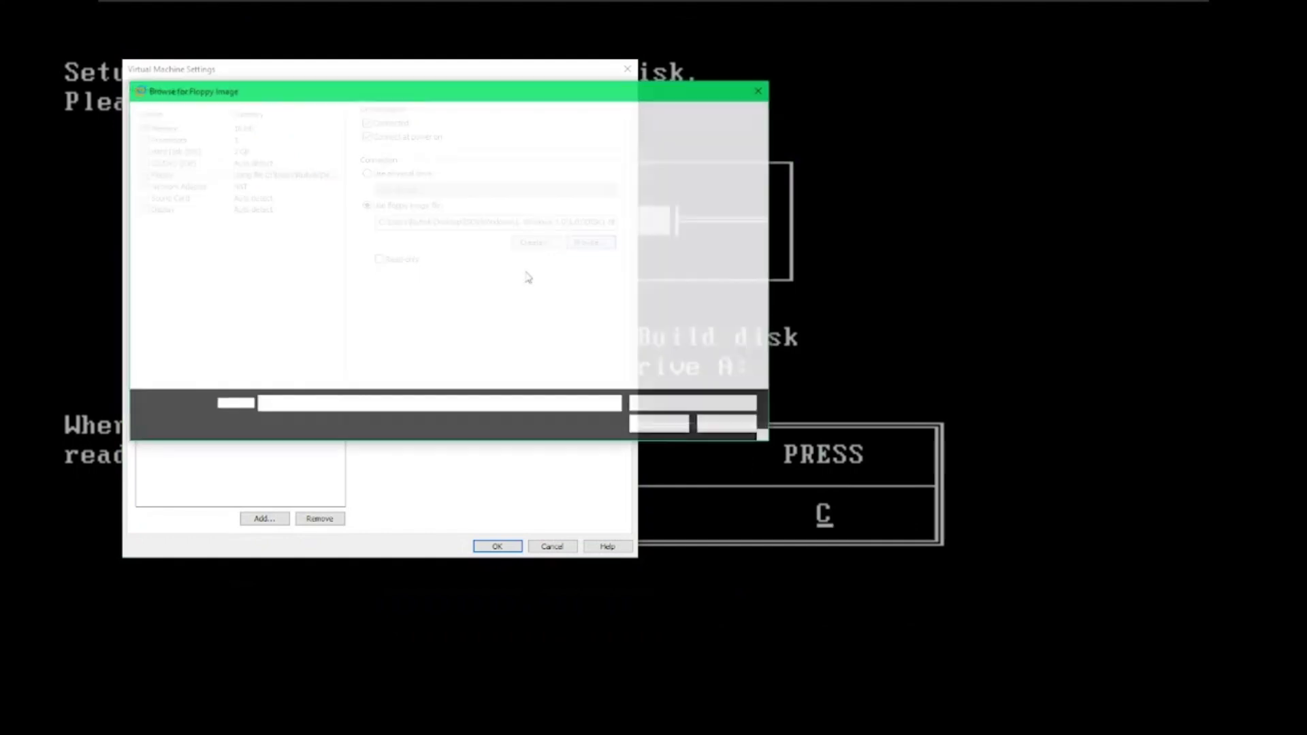
{"action": "double_click", "coordinate": [354, 182]}
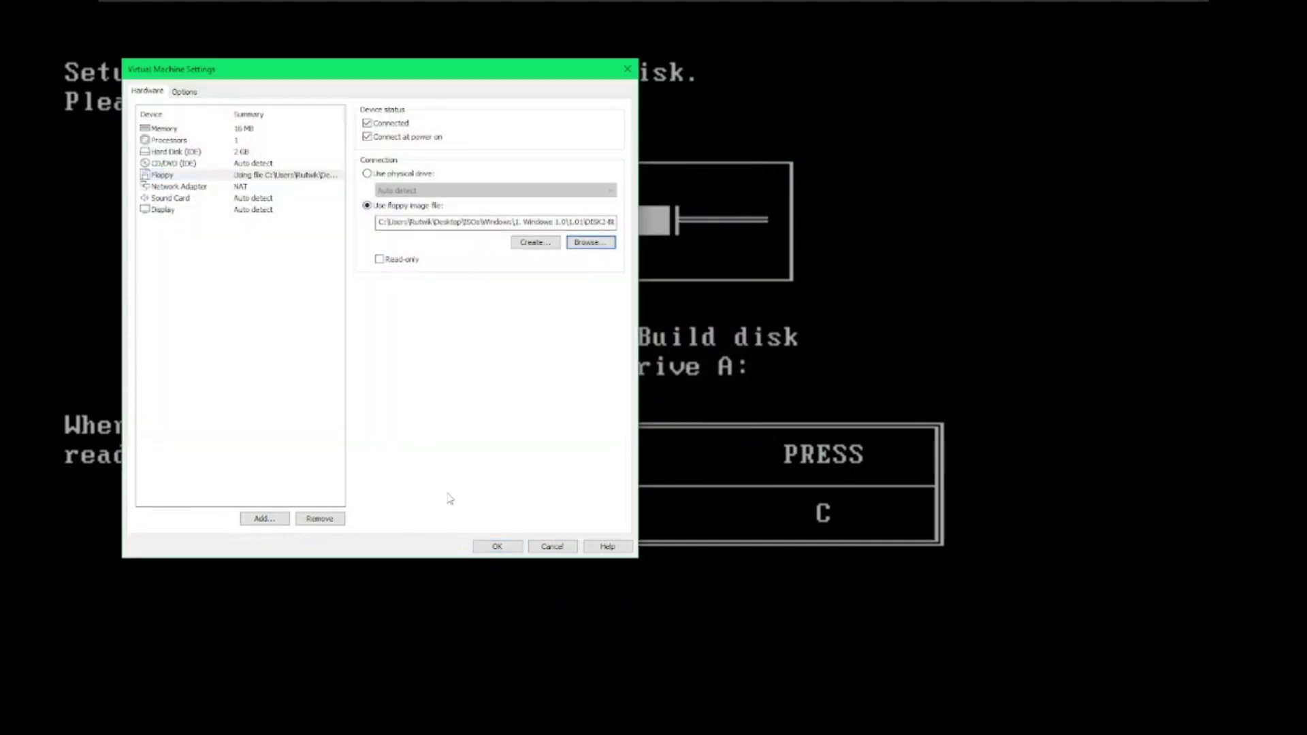
{"action": "left_click", "coordinate": [497, 546]}
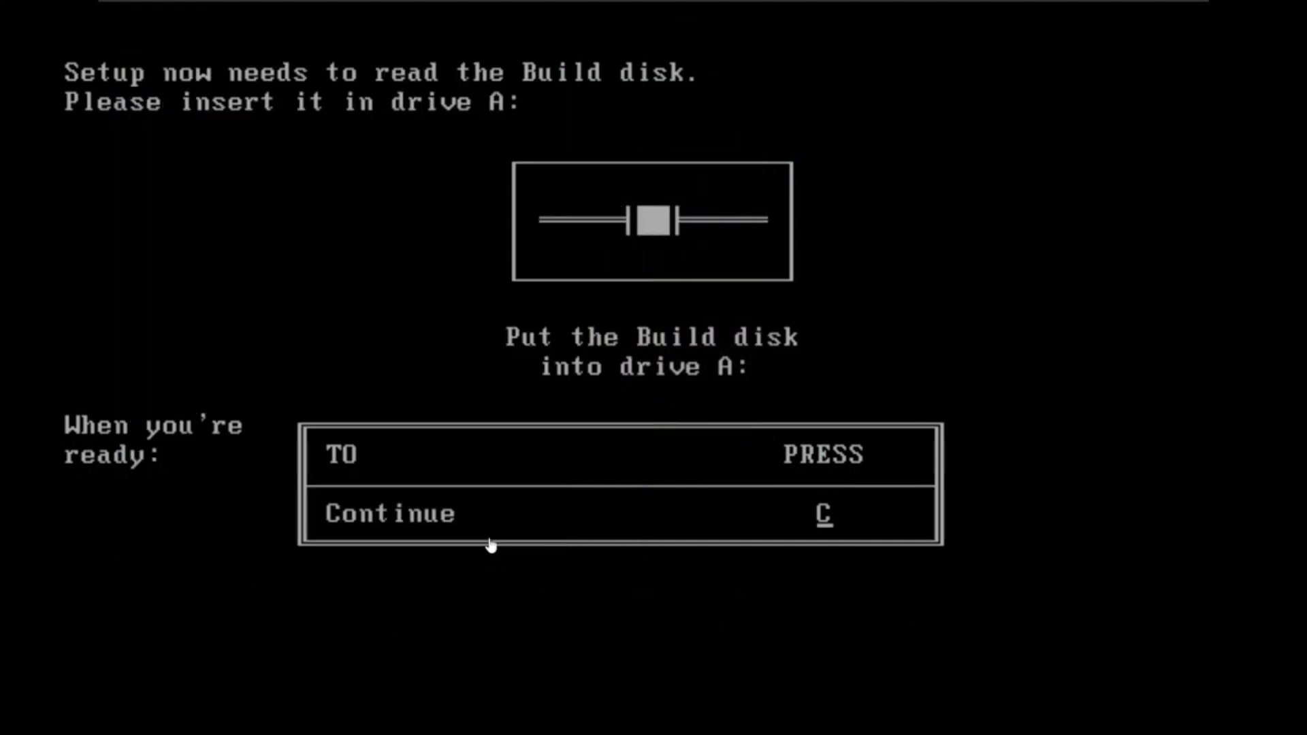
{"action": "left_click", "coordinate": [492, 546]}
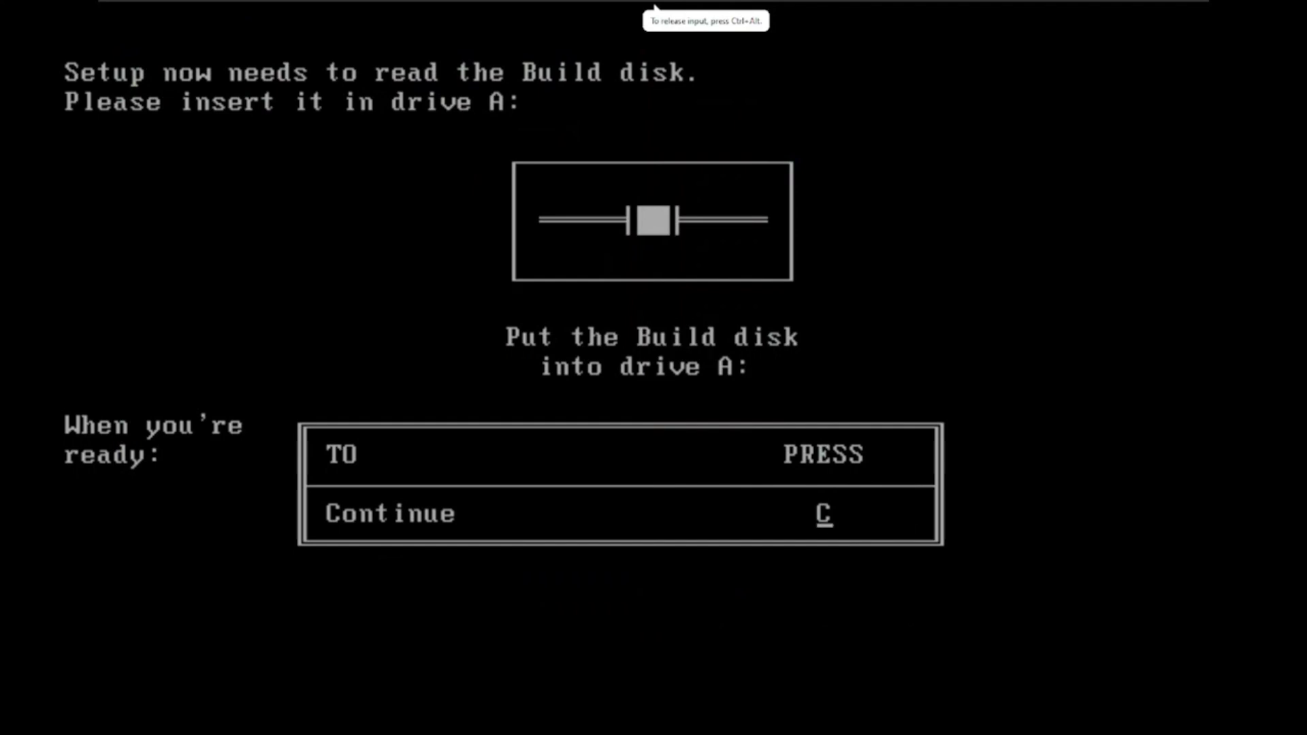
{"action": "key", "text": "c"}
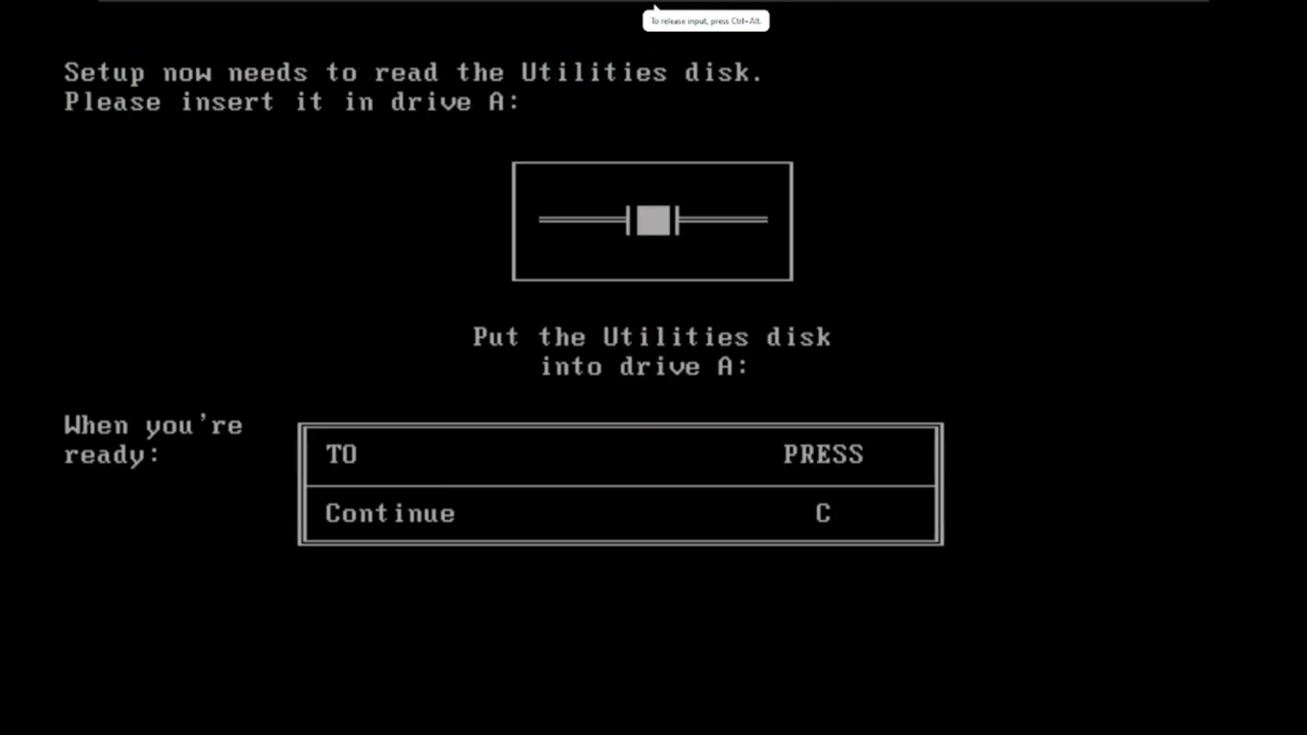
Load the DISK3-UTILITY image into the virtual machine's floppy drive and continue Windows Setup.
{"action": "key", "text": "ctrl+alt"}
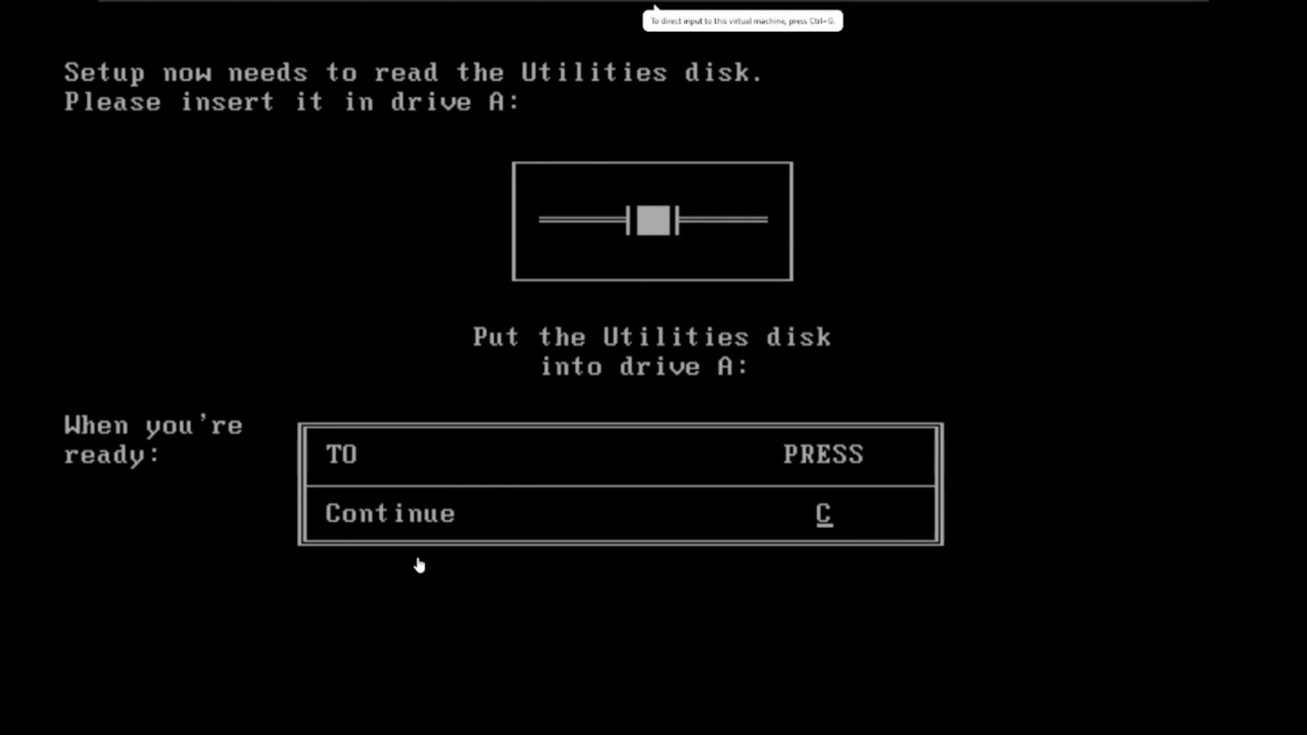
{"action": "mouse_move", "coordinate": [436, 6]}
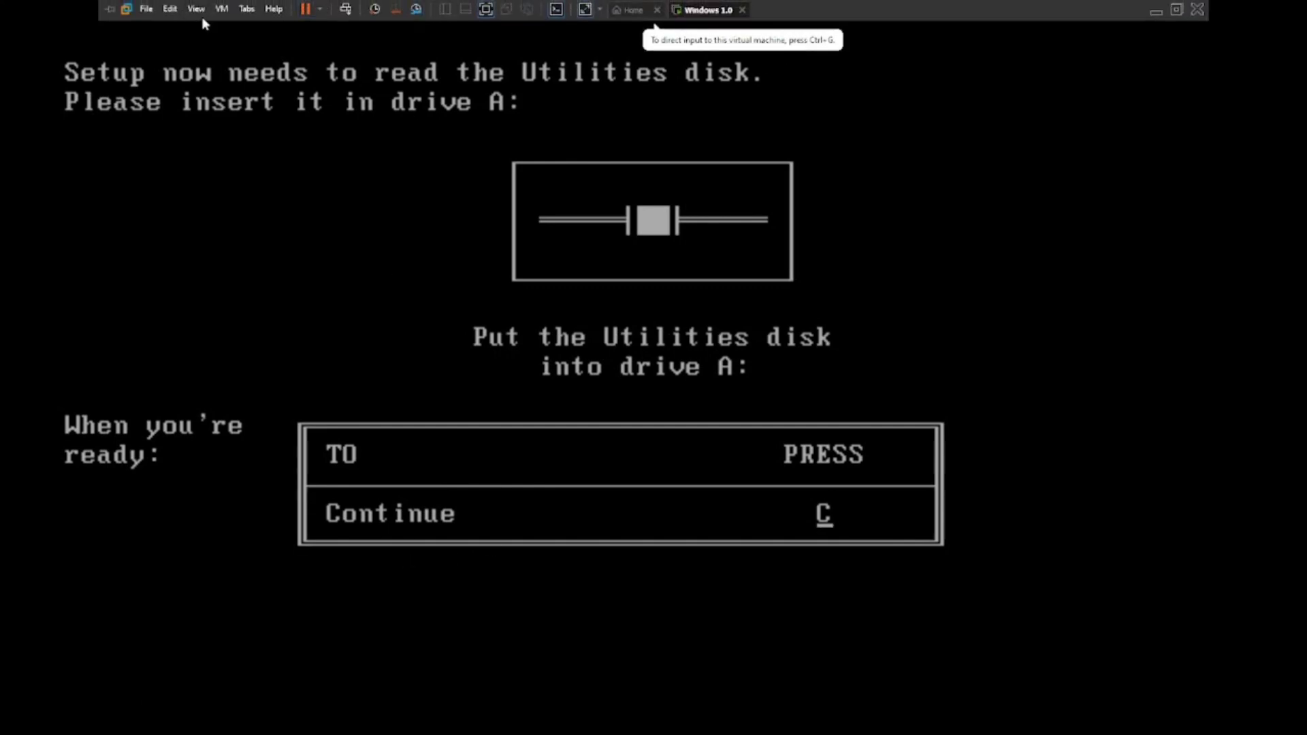
{"action": "left_click", "coordinate": [222, 9]}
{"action": "mouse_move", "coordinate": [388, 46]}
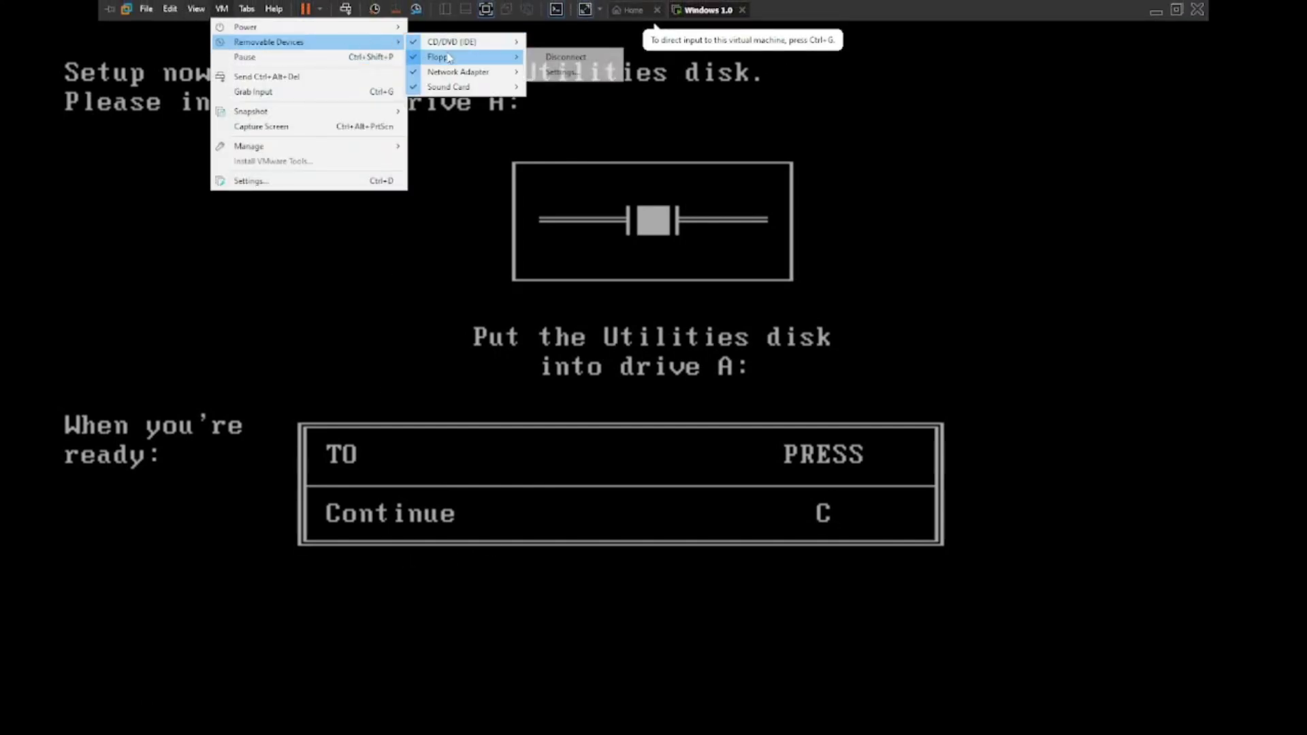
{"action": "mouse_move", "coordinate": [479, 72]}
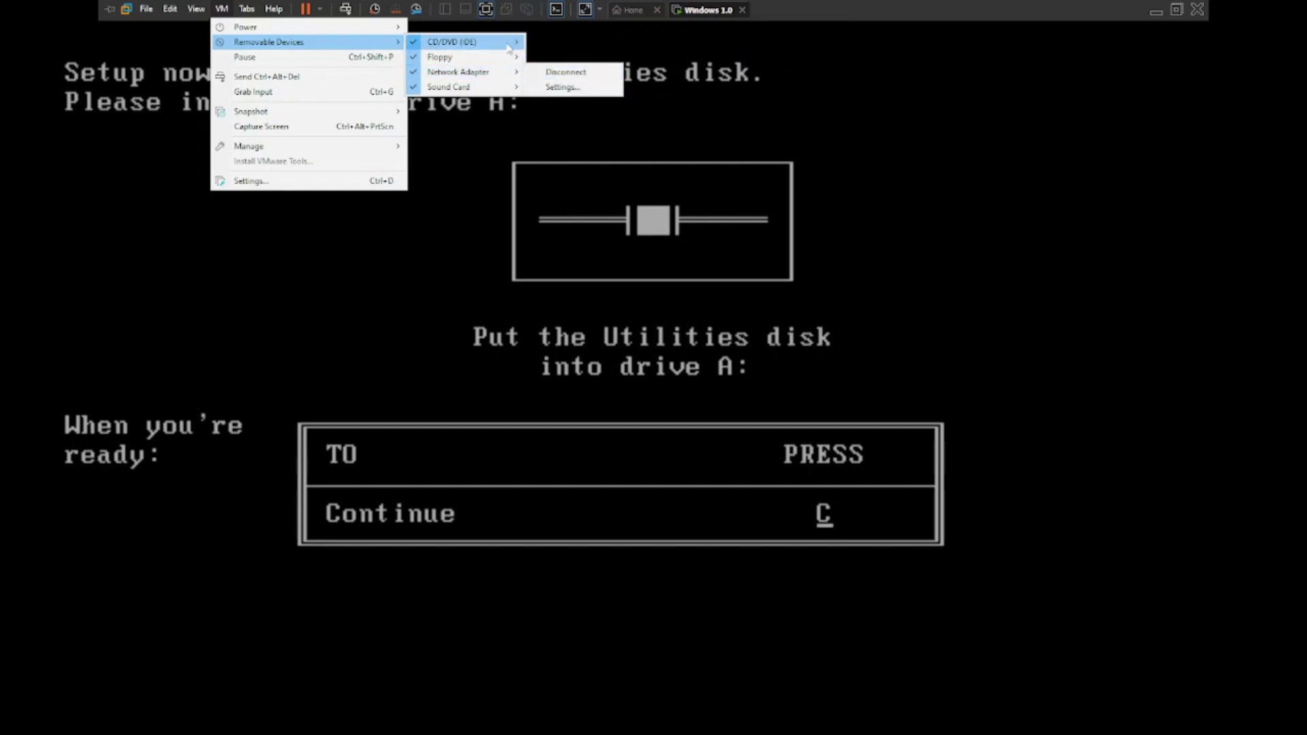
{"action": "left_click", "coordinate": [550, 71]}
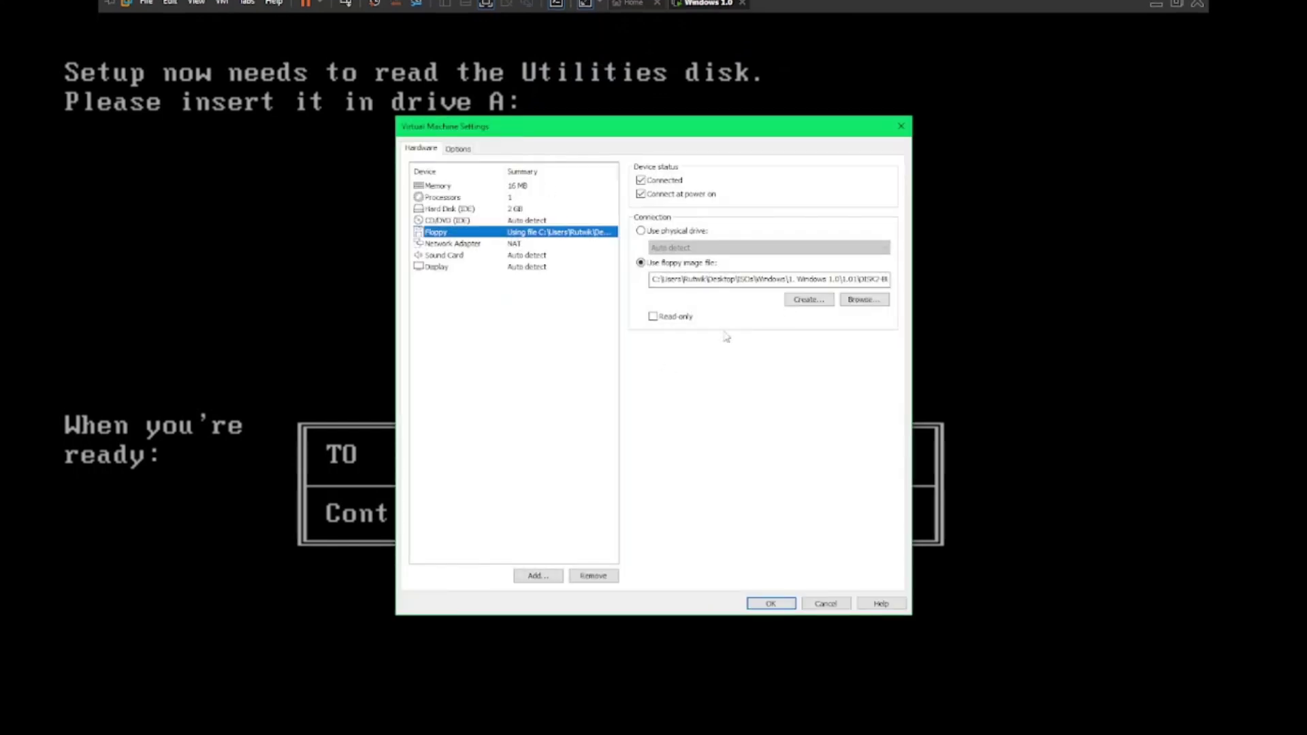
{"action": "left_click", "coordinate": [863, 299]}
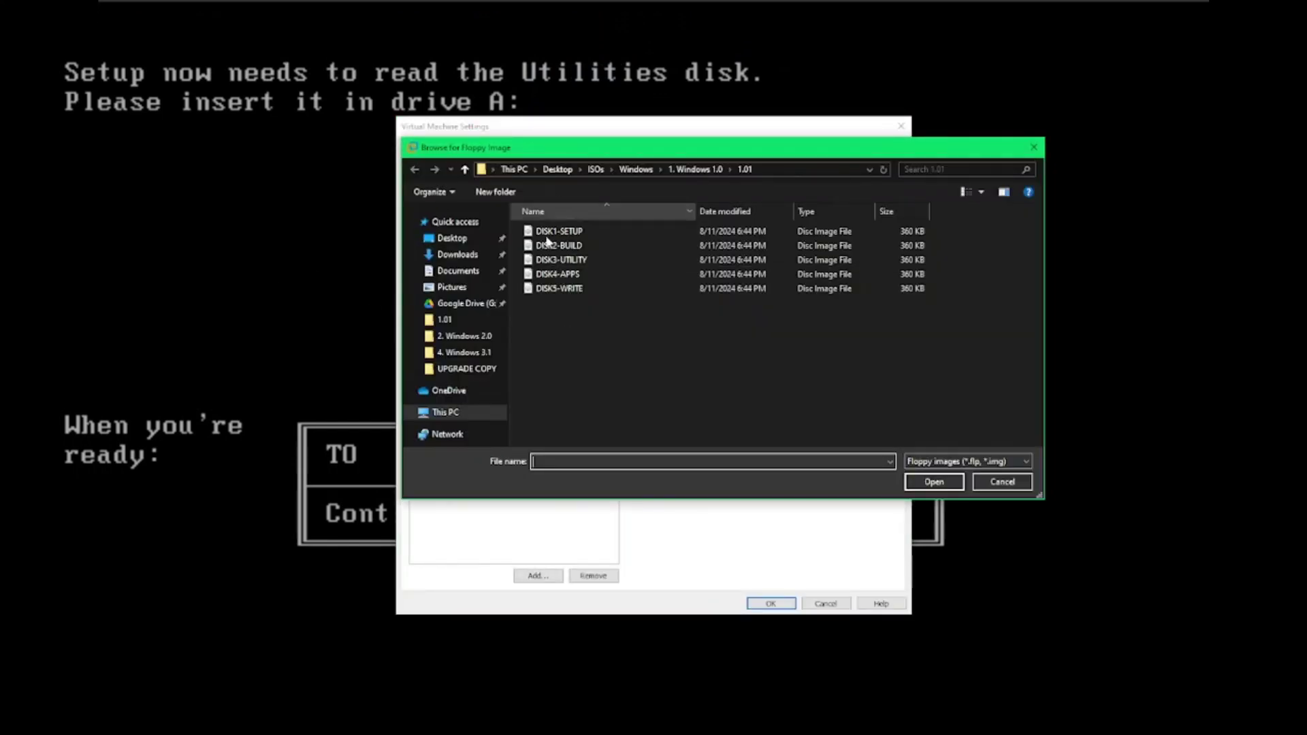
{"action": "double_click", "coordinate": [677, 260]}
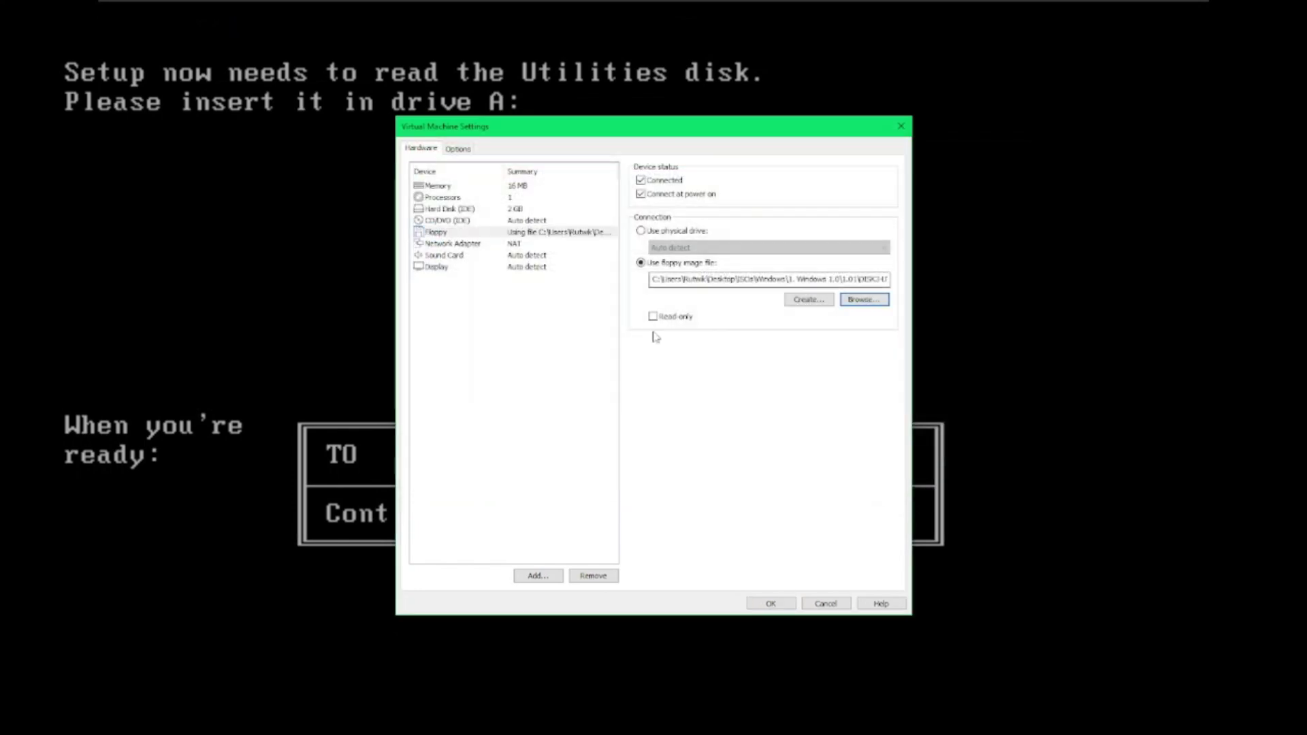
{"action": "left_click", "coordinate": [756, 603]}
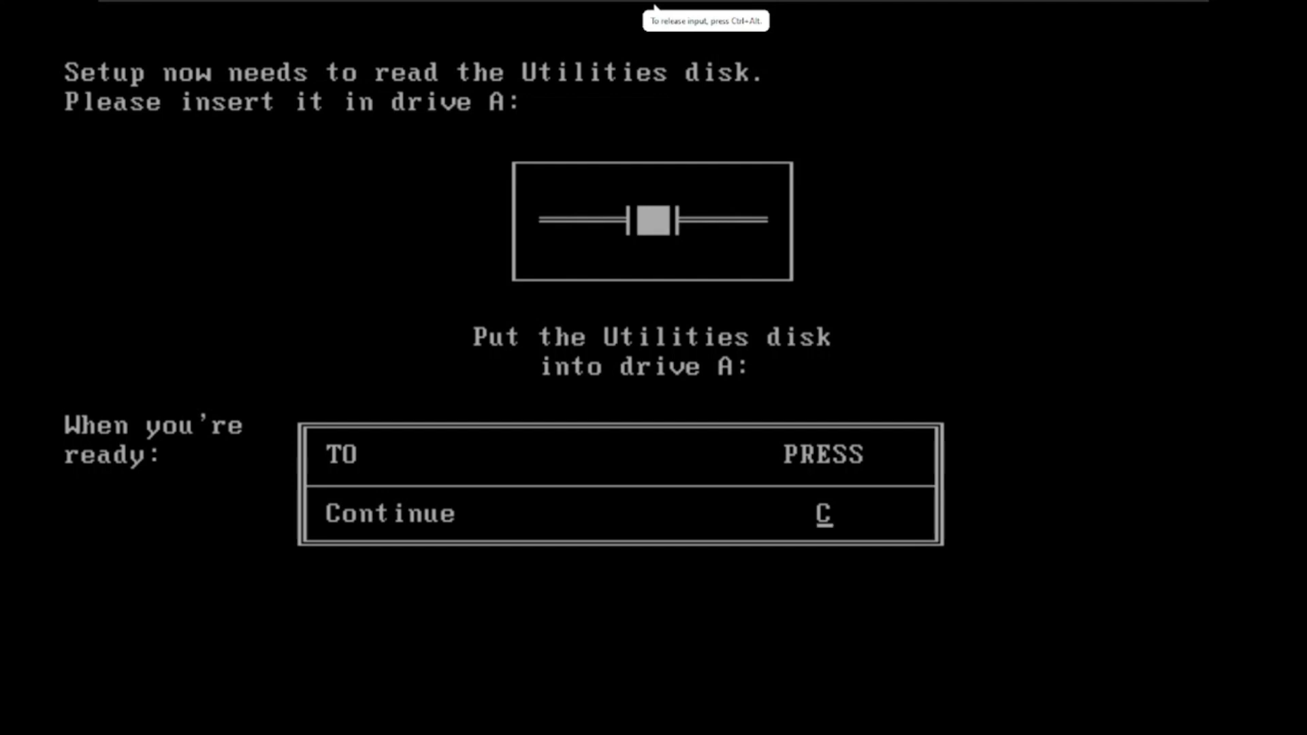
{"action": "key", "text": "c"}
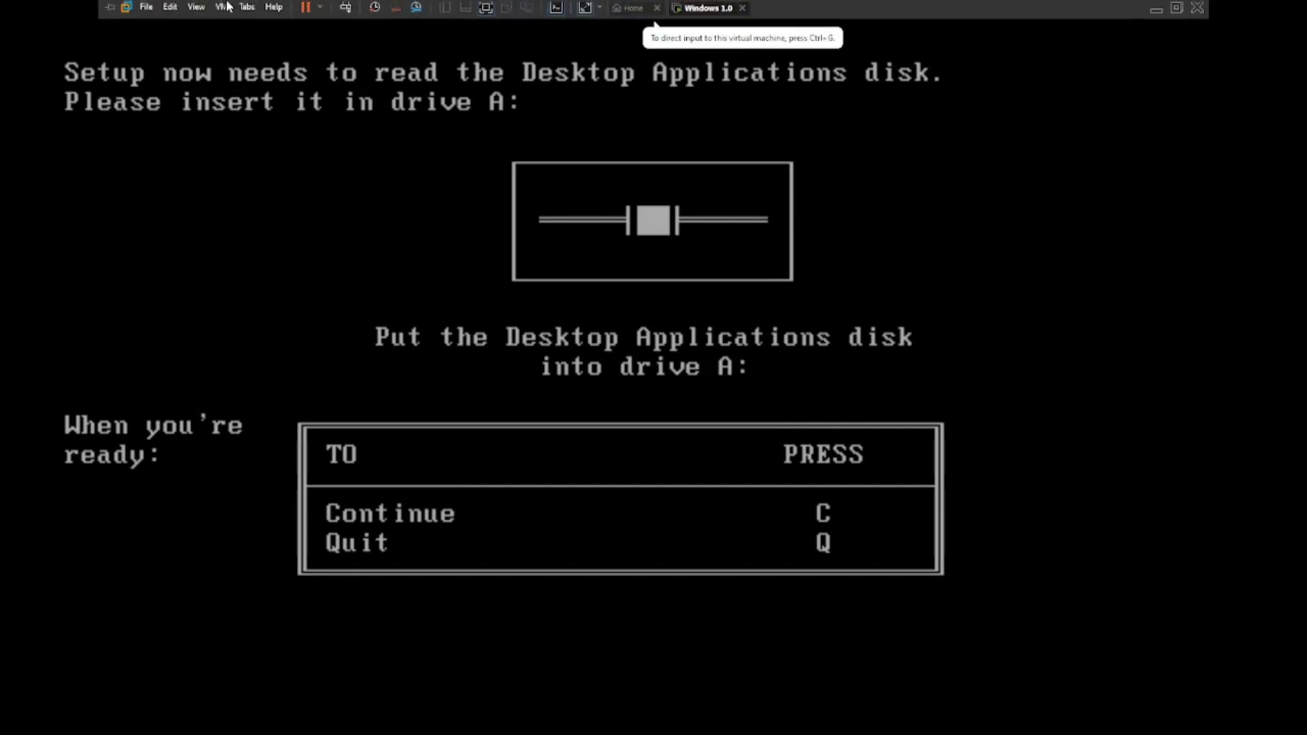
Swap the floppy image to DISK4-APPS for the Desktop Applications disk and continue Windows Setup.
{"action": "left_click", "coordinate": [222, 8]}
{"action": "mouse_move", "coordinate": [308, 43]}
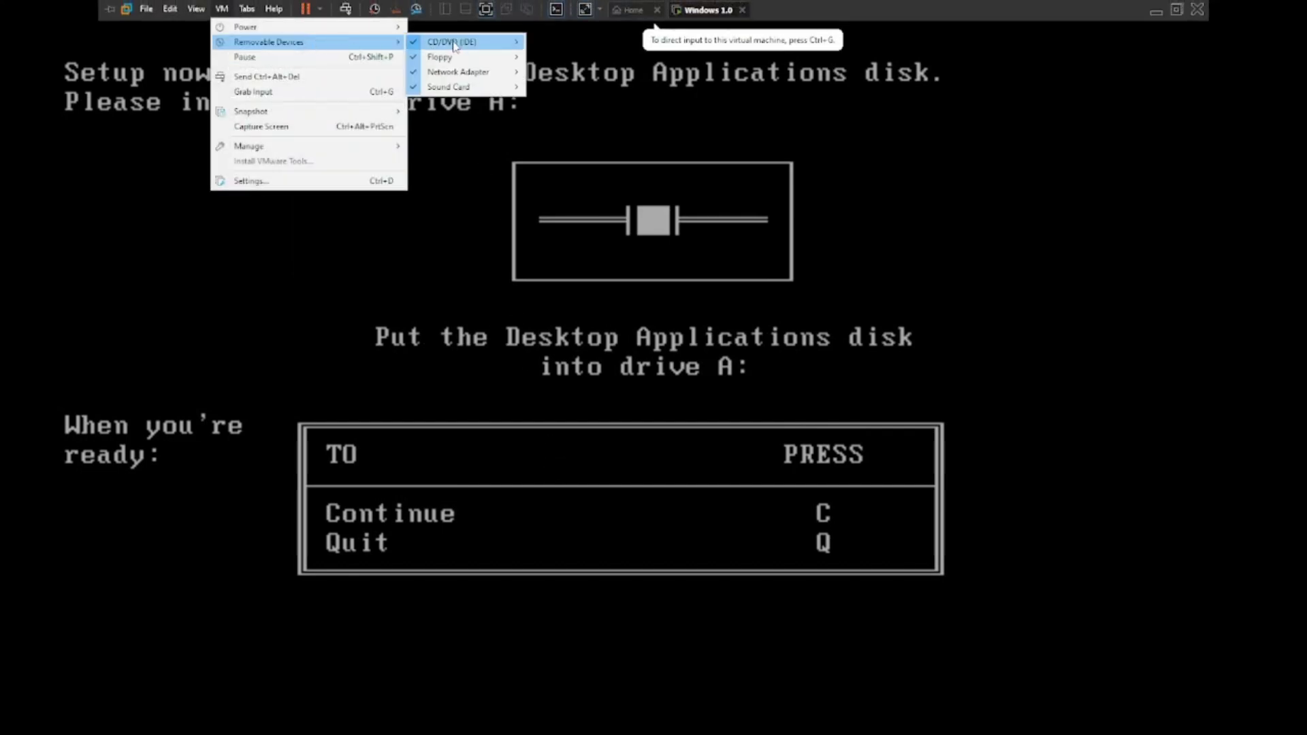
{"action": "mouse_move", "coordinate": [481, 61]}
{"action": "left_click", "coordinate": [574, 72]}
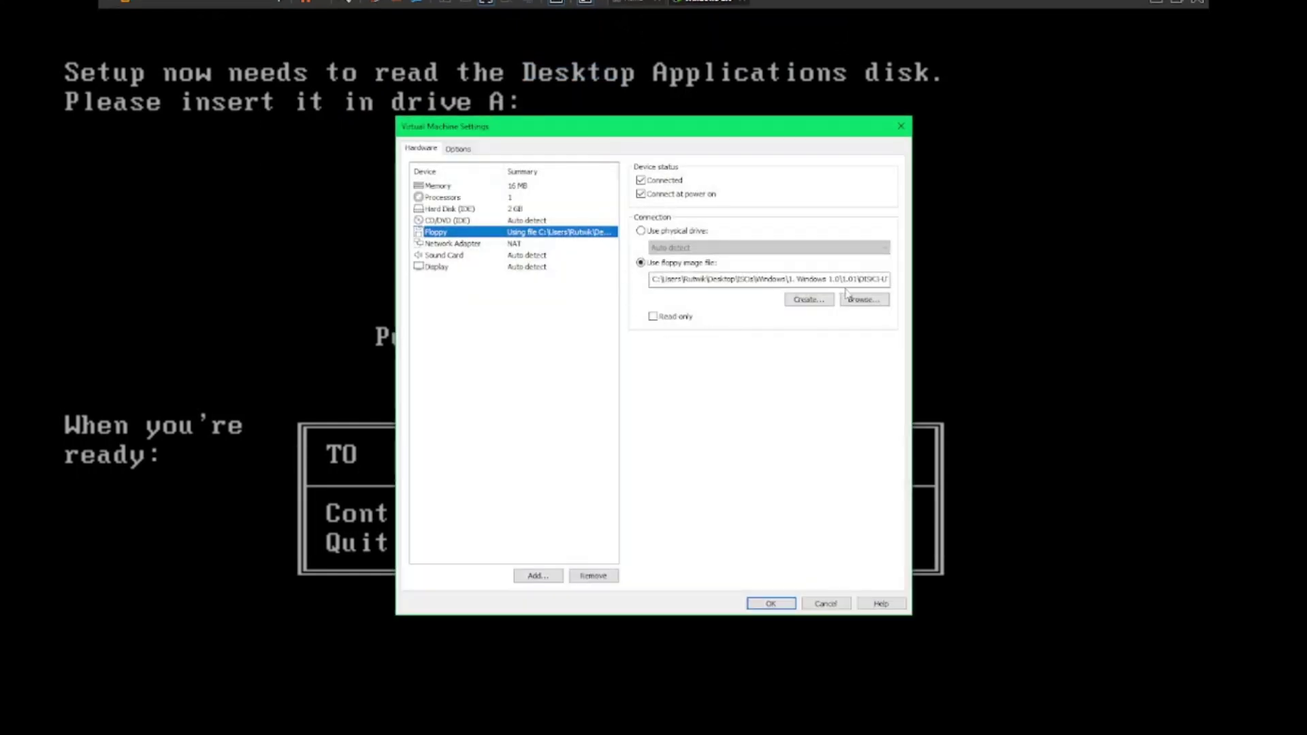
{"action": "left_click", "coordinate": [851, 301]}
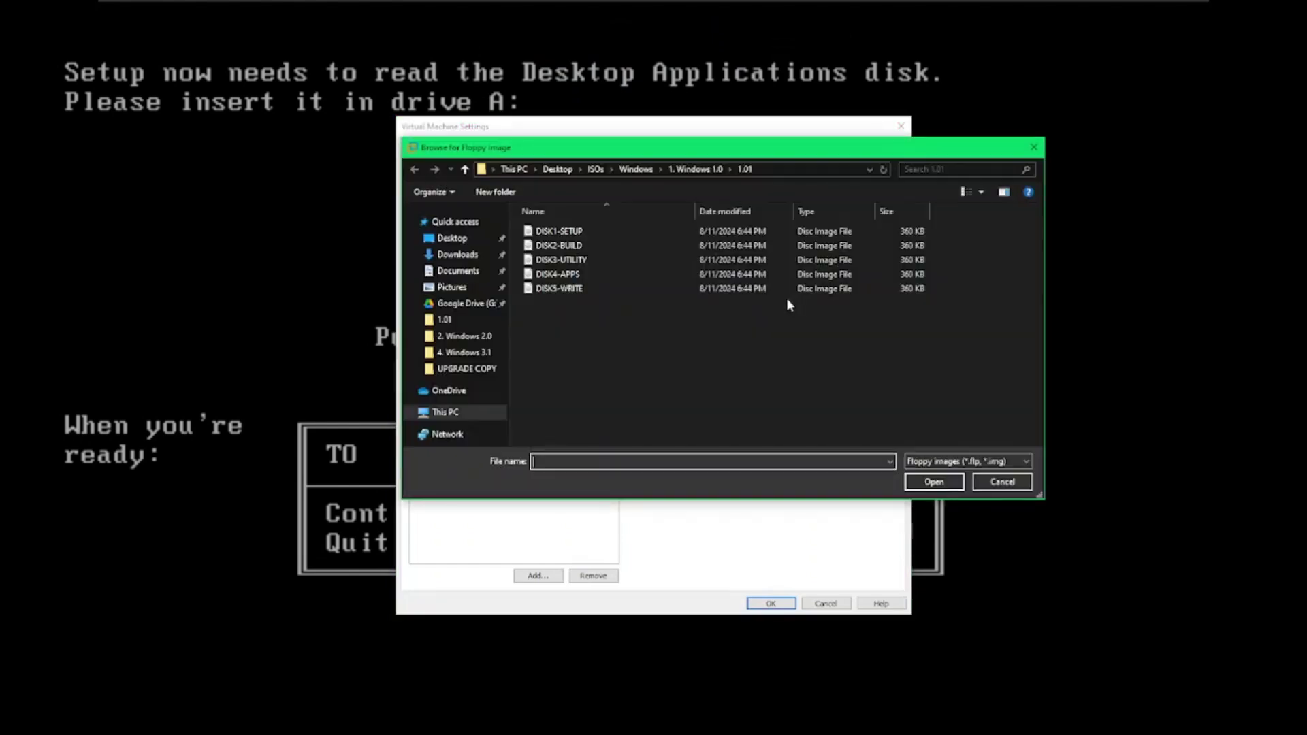
{"action": "left_click", "coordinate": [642, 275]}
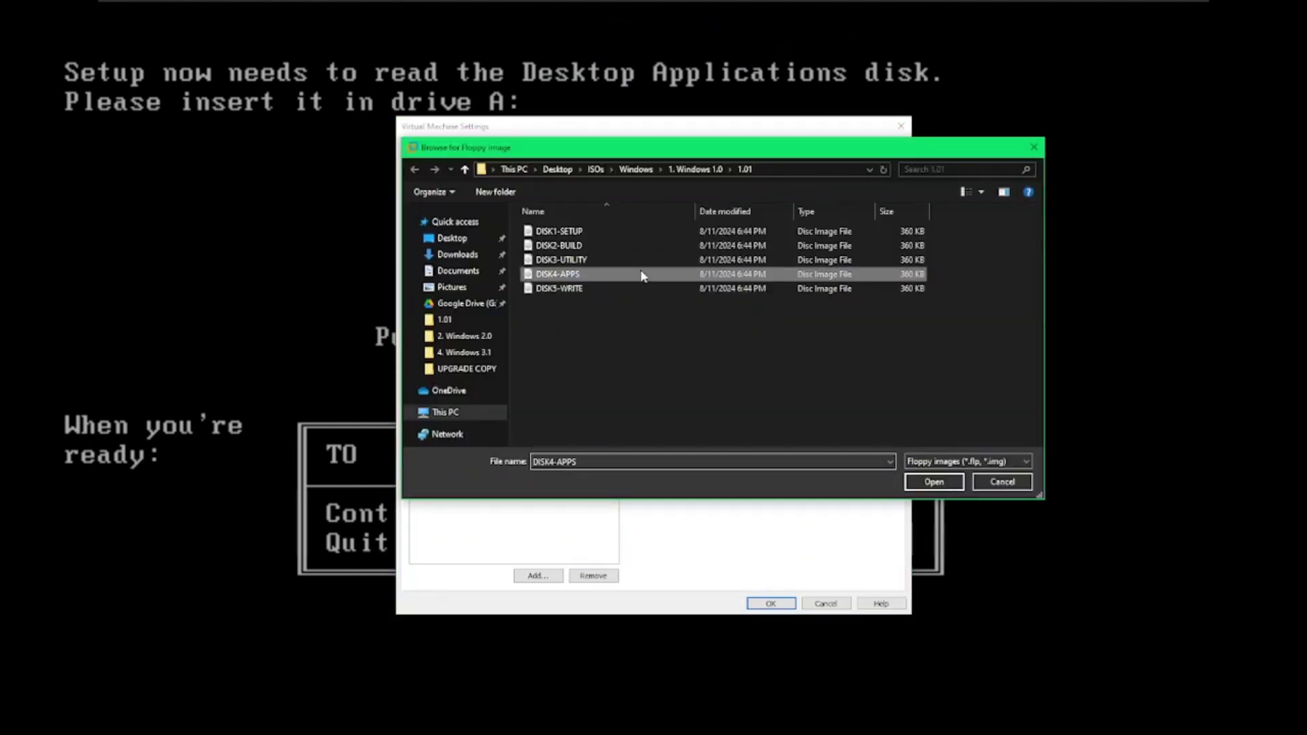
{"action": "double_click", "coordinate": [642, 275]}
{"action": "left_click", "coordinate": [768, 604]}
{"action": "left_click", "coordinate": [731, 580]}
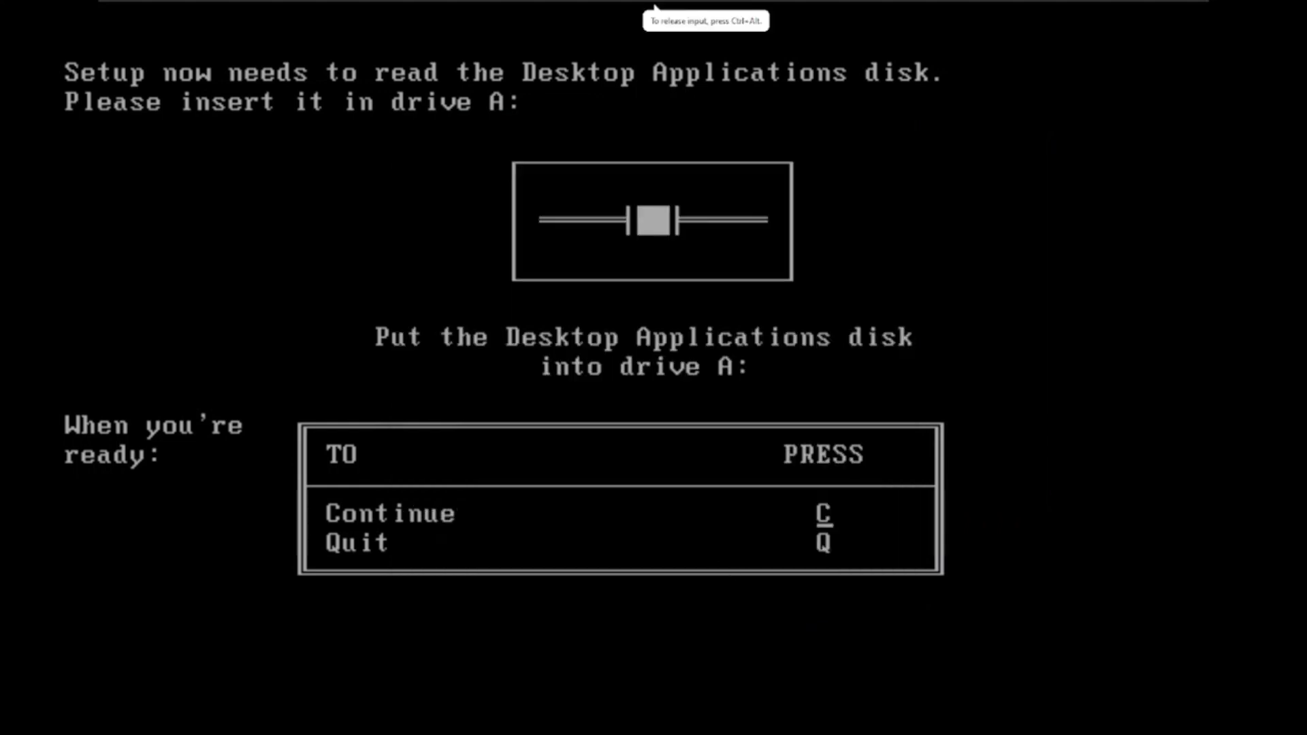
{"action": "key", "text": "c"}
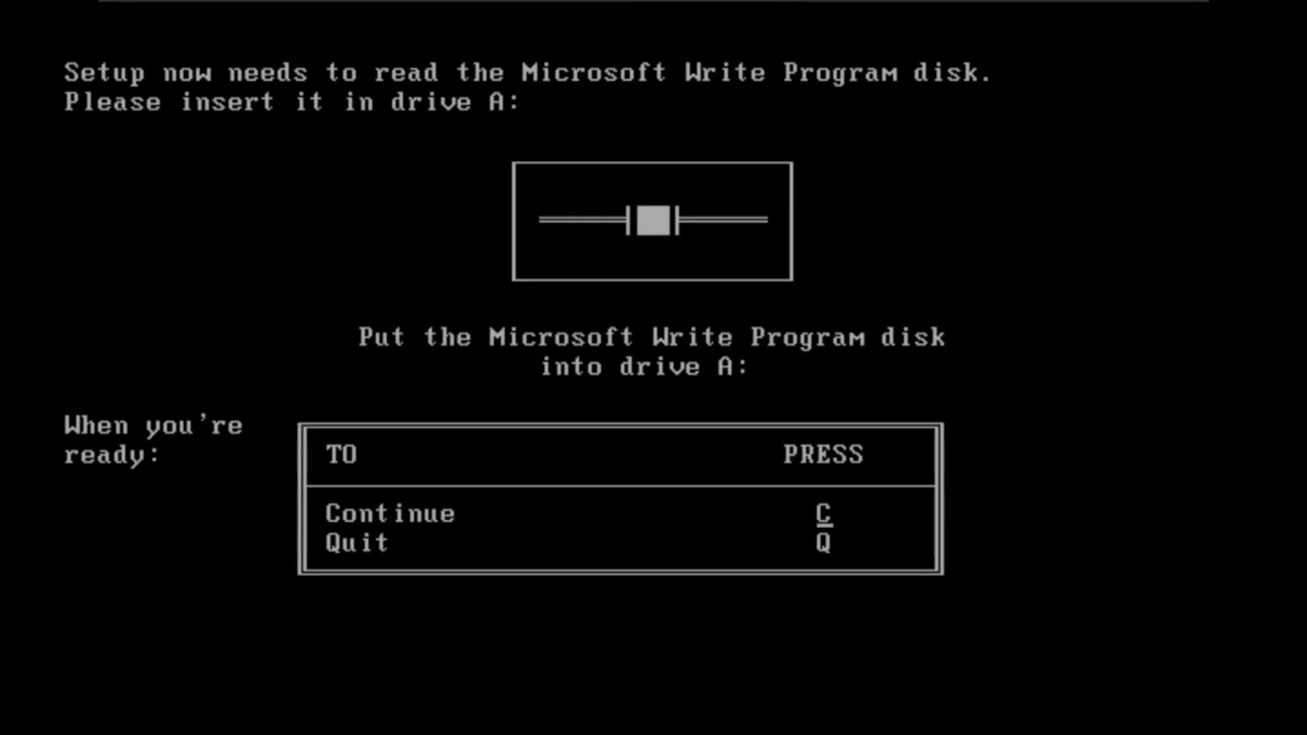
Swap the floppy image to DISK5-WRITE for the Microsoft Write Program disk and continue Windows Setup.
{"action": "key", "text": "ctrl+alt"}
{"action": "mouse_move", "coordinate": [321, 6]}
{"action": "left_click", "coordinate": [222, 9]}
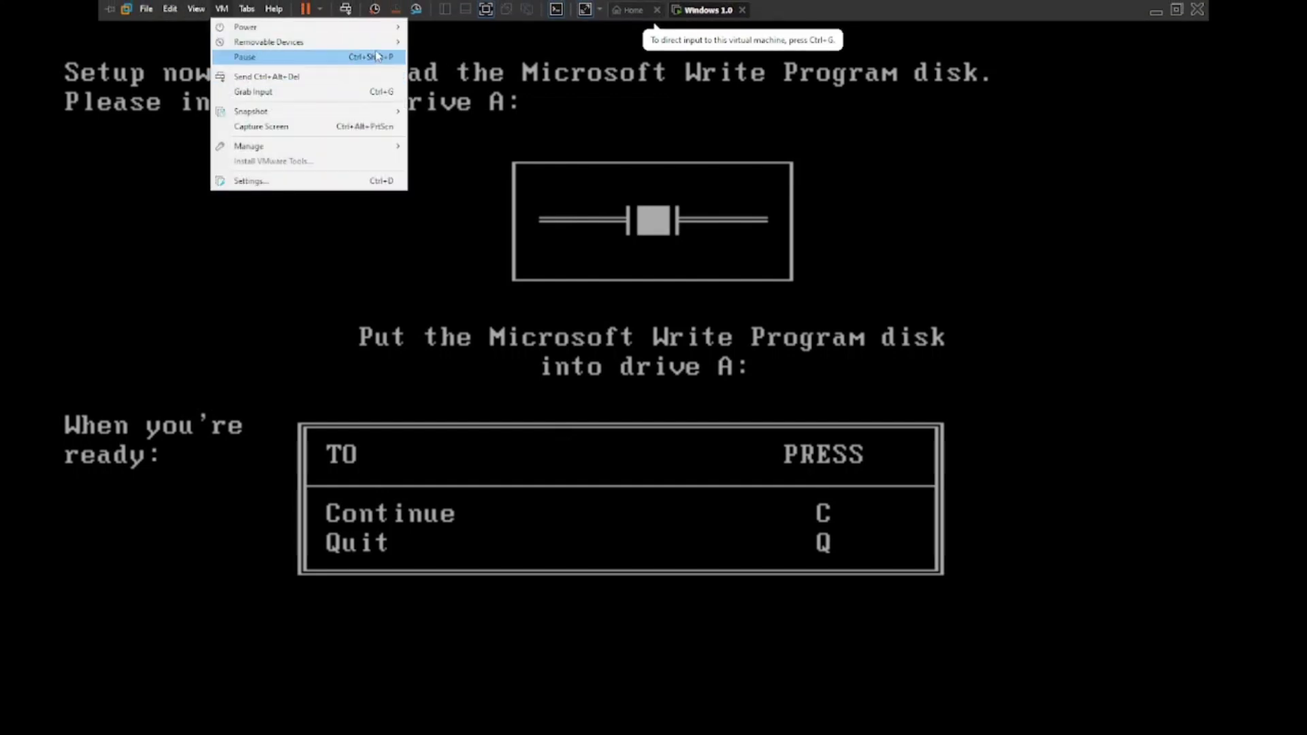
{"action": "mouse_move", "coordinate": [381, 42]}
{"action": "mouse_move", "coordinate": [518, 73]}
{"action": "left_click", "coordinate": [562, 71]}
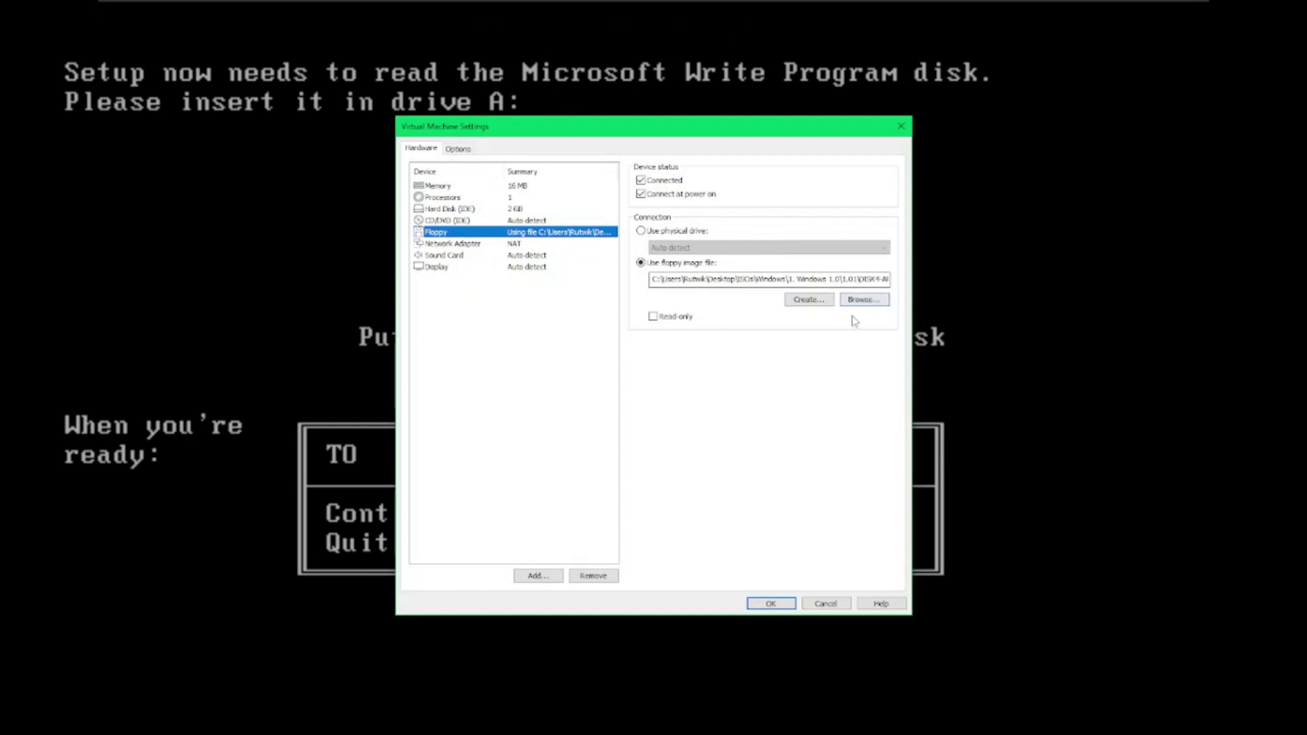
{"action": "left_click", "coordinate": [859, 301]}
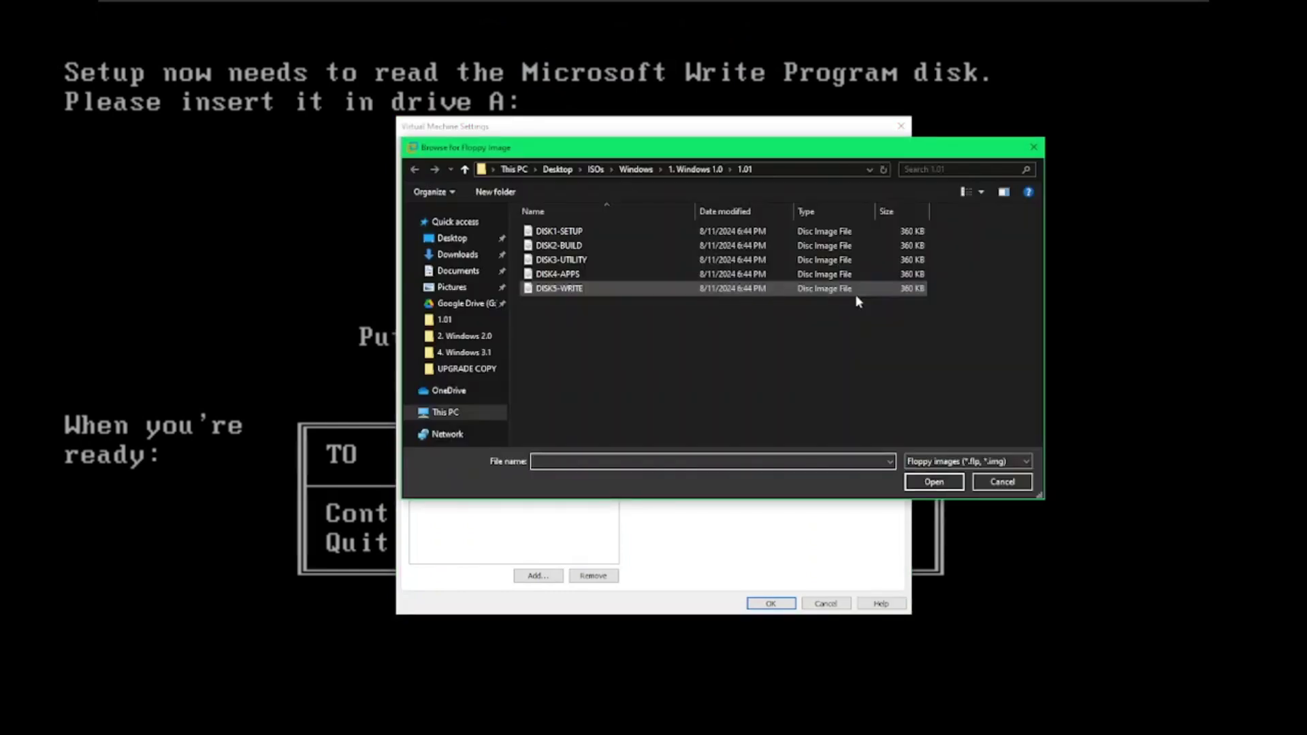
{"action": "double_click", "coordinate": [680, 288]}
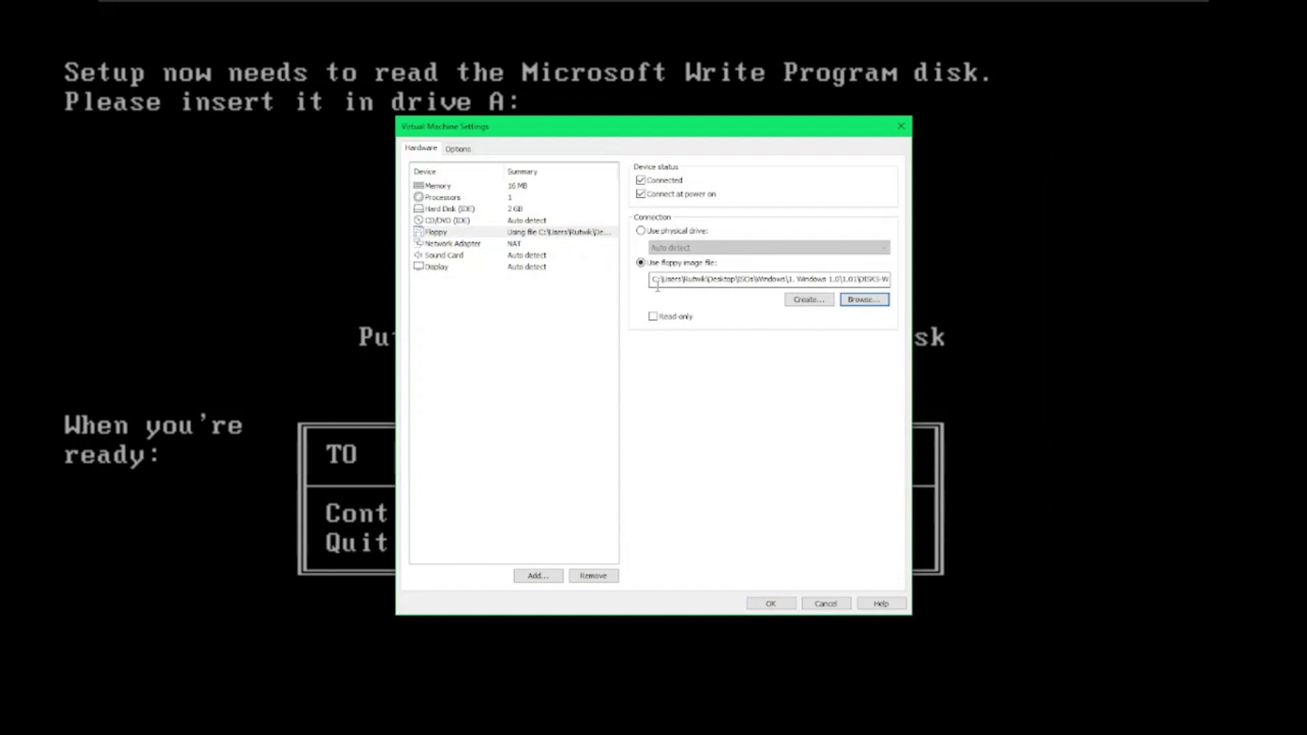
{"action": "left_click", "coordinate": [759, 605]}
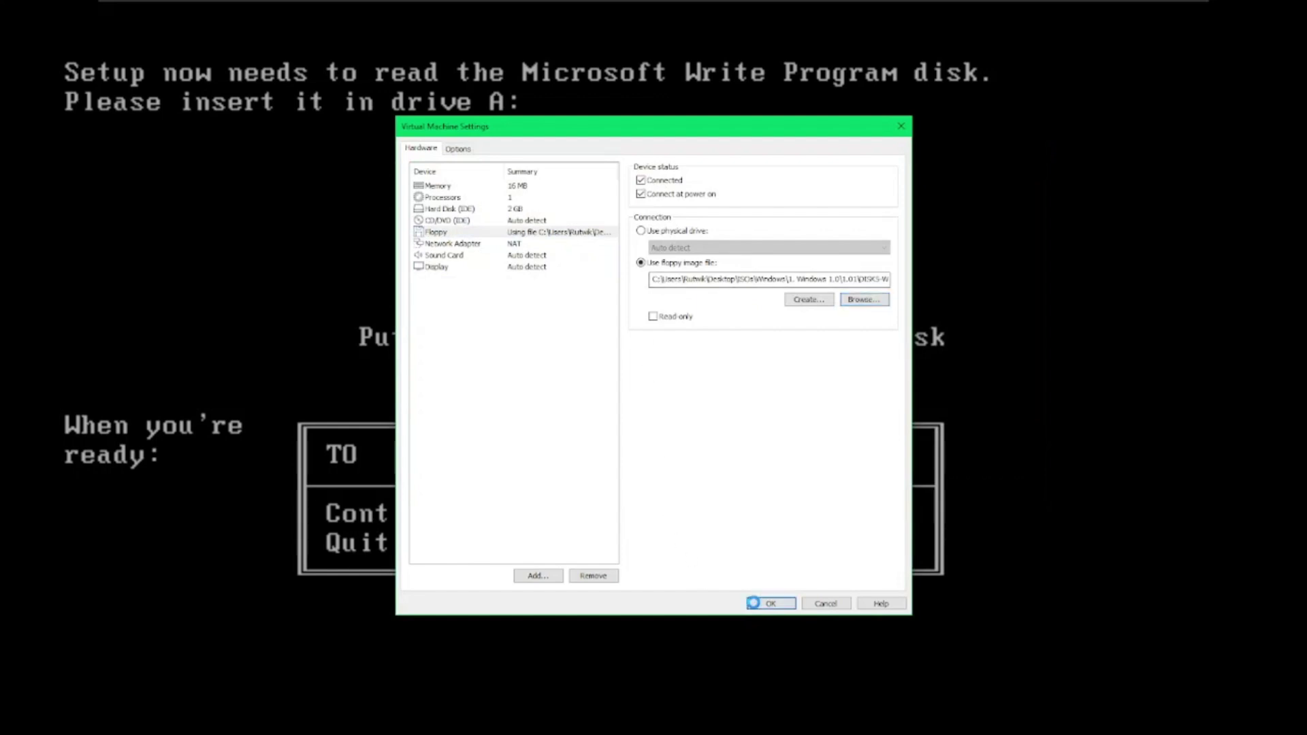
{"action": "left_click", "coordinate": [718, 606]}
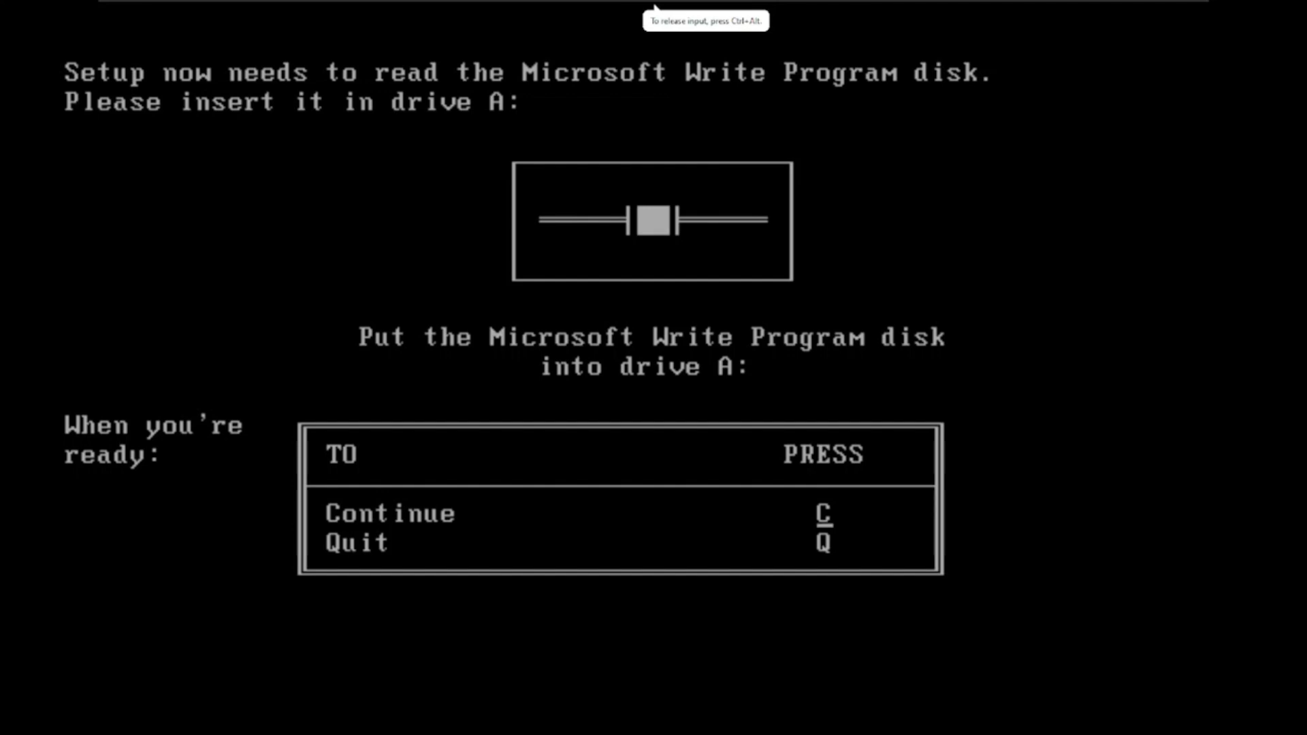
{"action": "key", "text": "c"}
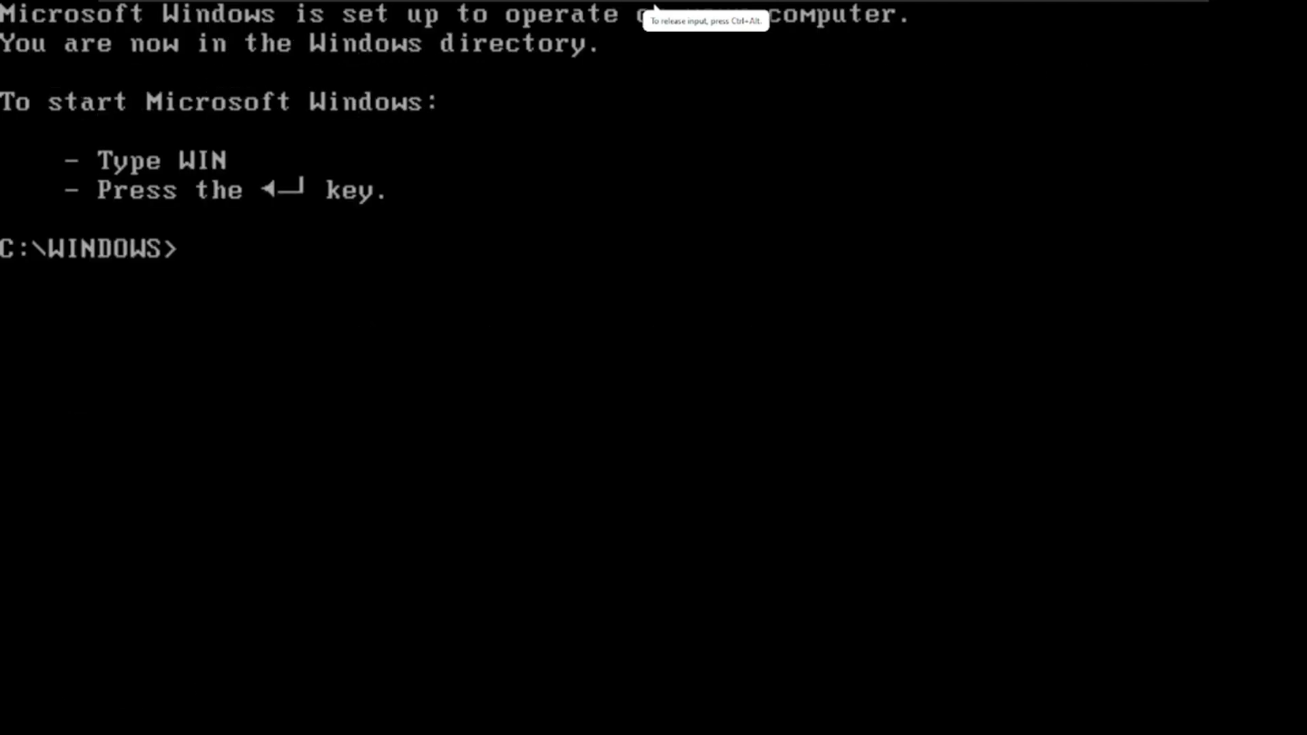
Start Microsoft Windows from the C:\WINDOWS prompt with the win command.
{"action": "type", "text": "w"}
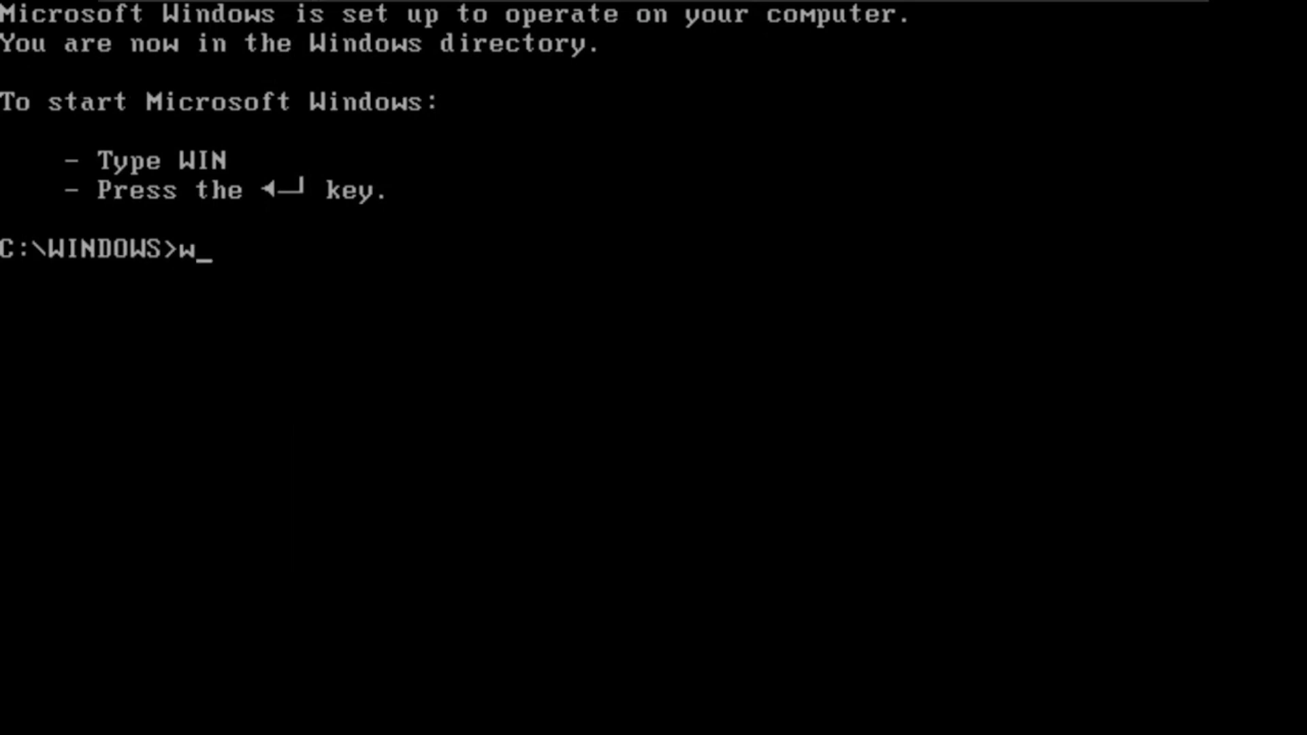
{"action": "type", "text": "im"}
{"action": "key", "text": "BackSpace"}
{"action": "key", "text": "BackSpace"}
{"action": "type", "text": "in"}
{"action": "key", "text": "Return"}
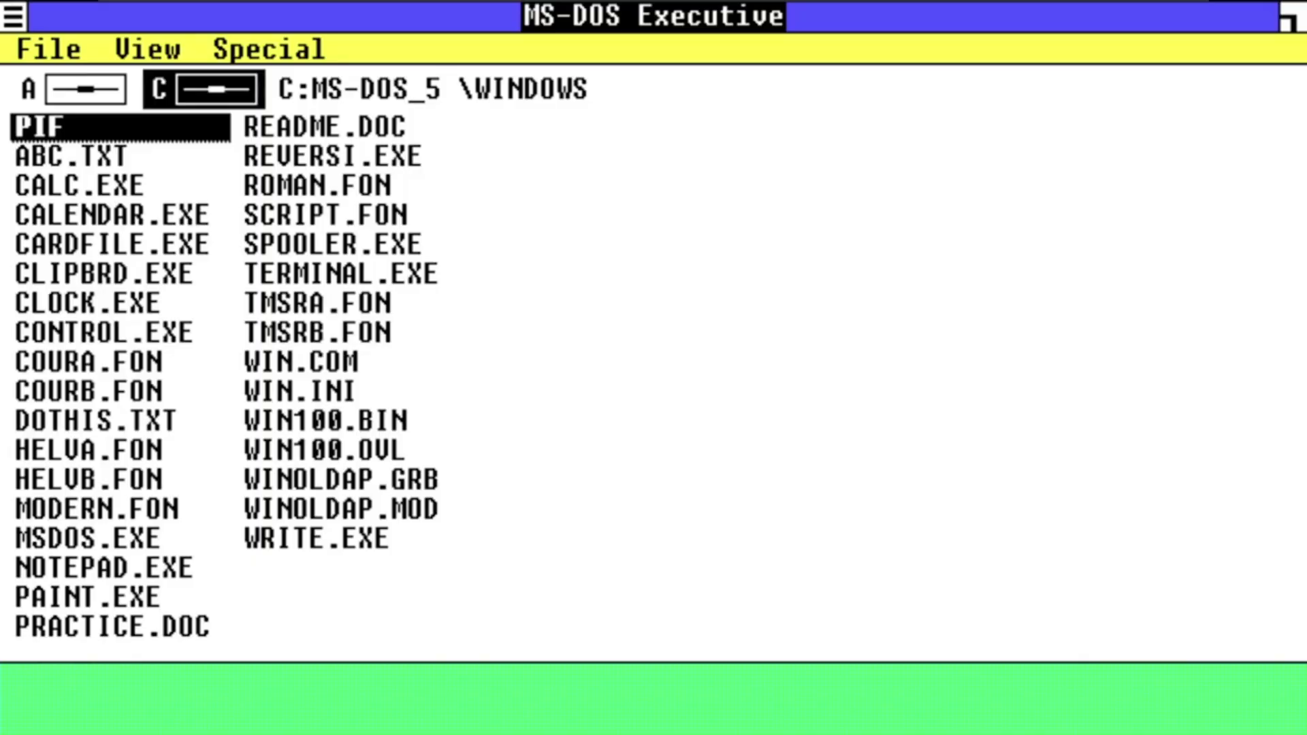
Select README.DOC in the MS-DOS Executive file list and open it in Write.
{"action": "key", "text": "Right"}
{"action": "key", "text": "Down"}
{"action": "key", "text": "Left"}
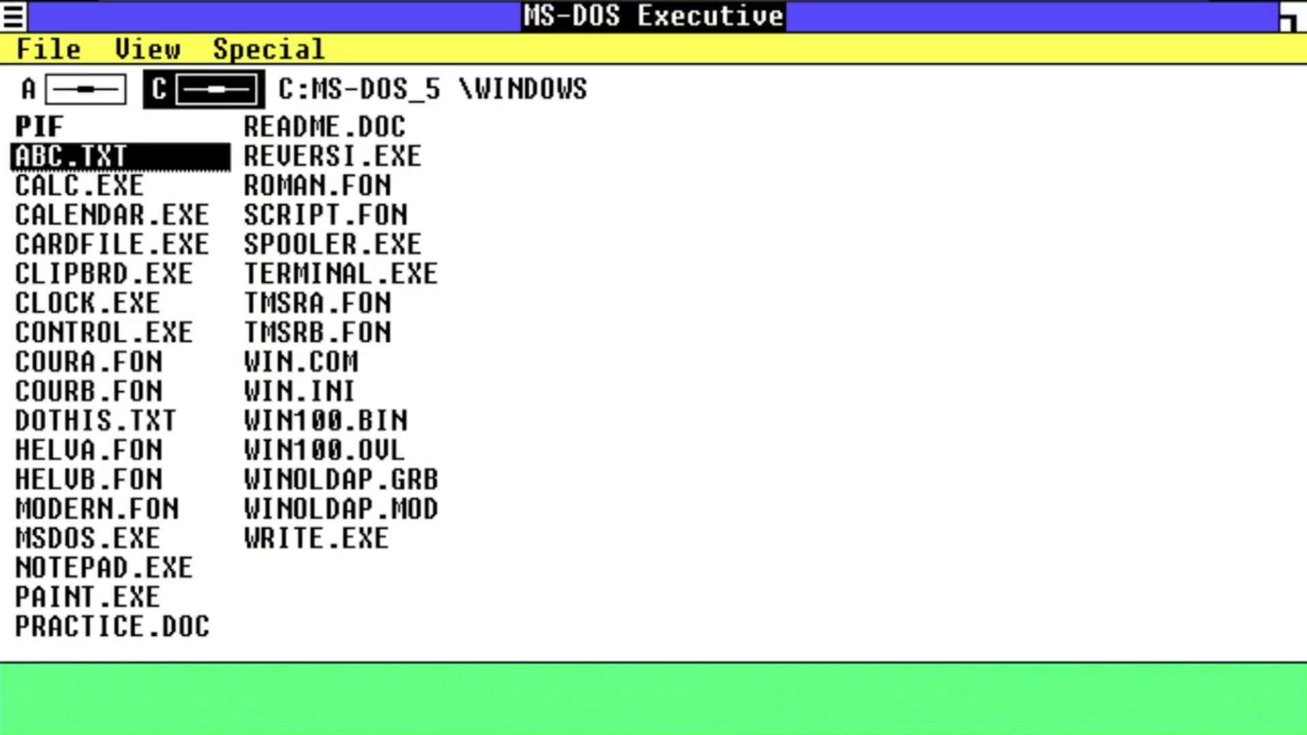
{"action": "key", "text": "Down"}
{"action": "key", "text": "Down"}
{"action": "key", "text": "Down"}
{"action": "key", "text": "Down"}
{"action": "key", "text": "Down"}
{"action": "key", "text": "Down"}
{"action": "key", "text": "Down"}
{"action": "key", "text": "Up"}
{"action": "key", "text": "Up"}
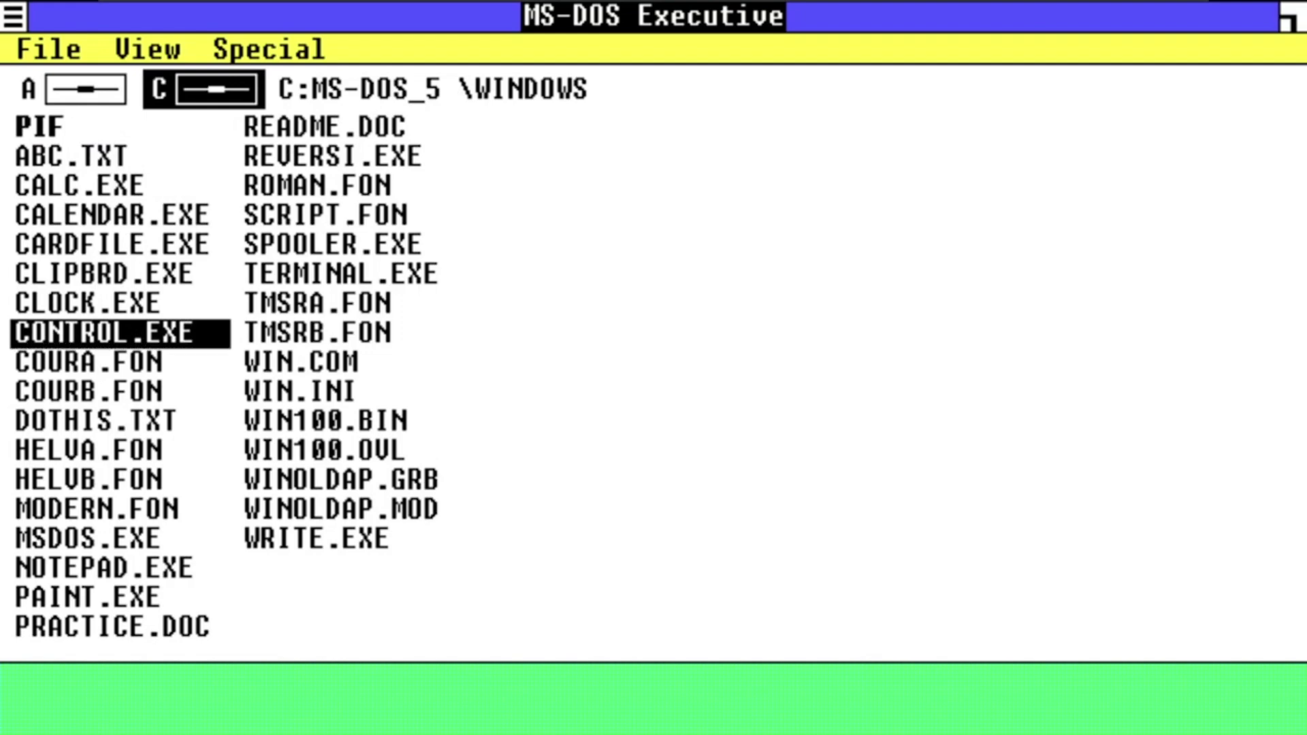
{"action": "key", "text": "Right"}
{"action": "key", "text": "Up"}
{"action": "key", "text": "Up"}
{"action": "key", "text": "Up"}
{"action": "key", "text": "Return"}
{"action": "key", "text": "Return"}
{"action": "key", "text": "Up"}
{"action": "key", "text": "Up"}
{"action": "key", "text": "Up"}
{"action": "key", "text": "Up"}
{"action": "key", "text": "Down"}
{"action": "key", "text": "Up"}
{"action": "key", "text": "Return"}
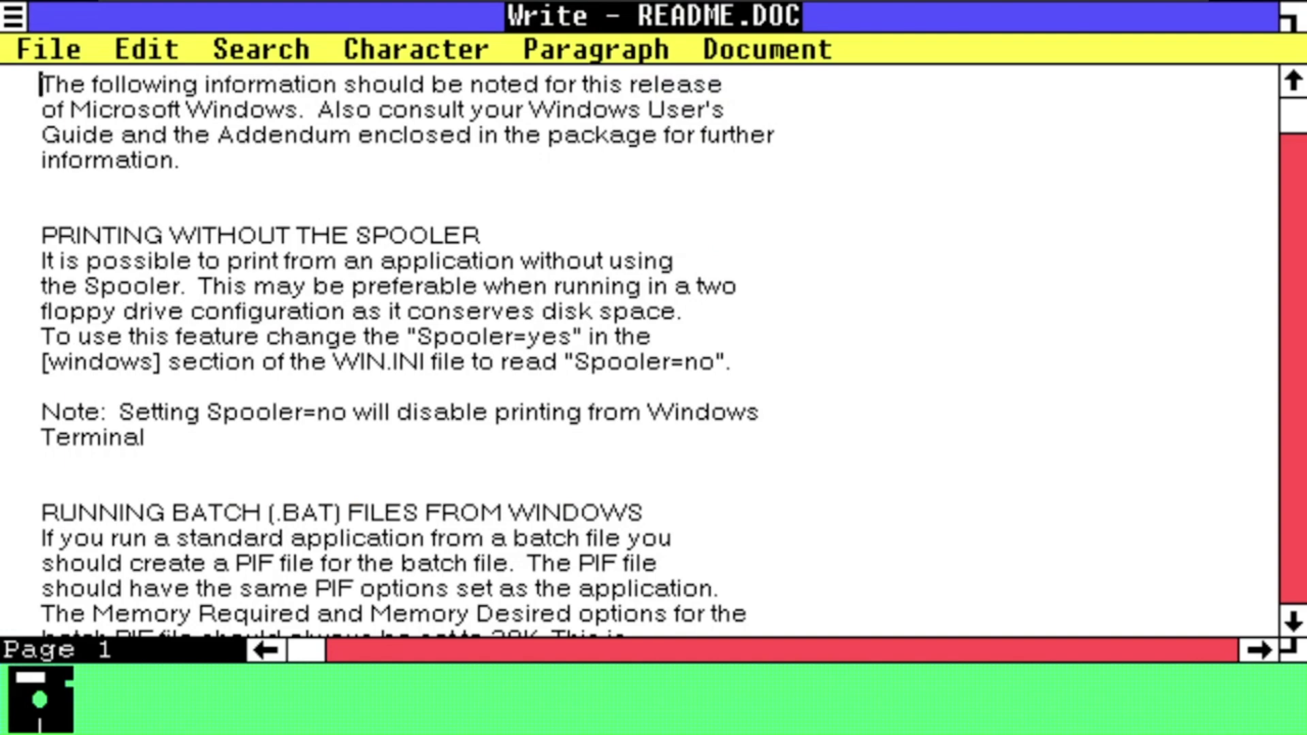
Read through the opening notes of README.DOC, down to the note on the Spooler setting.
{"action": "key", "text": "Down"}
{"action": "key", "text": "Down"}
{"action": "key", "text": "Down"}
{"action": "key", "text": "Down"}
{"action": "key", "text": "Down"}
{"action": "key", "text": "Down"}
{"action": "key", "text": "Down"}
{"action": "key", "text": "Down"}
{"action": "key", "text": "Down"}
{"action": "key", "text": "Down"}
{"action": "key", "text": "Down"}
{"action": "key", "text": "Down"}
{"action": "key", "text": "Down"}
Close the README.DOC window and return to MS-DOS Executive.
{"action": "key", "text": "alt+f"}
{"action": "key", "text": "Down"}
{"action": "key", "text": "Down"}
{"action": "key", "text": "Down"}
{"action": "key", "text": "Up"}
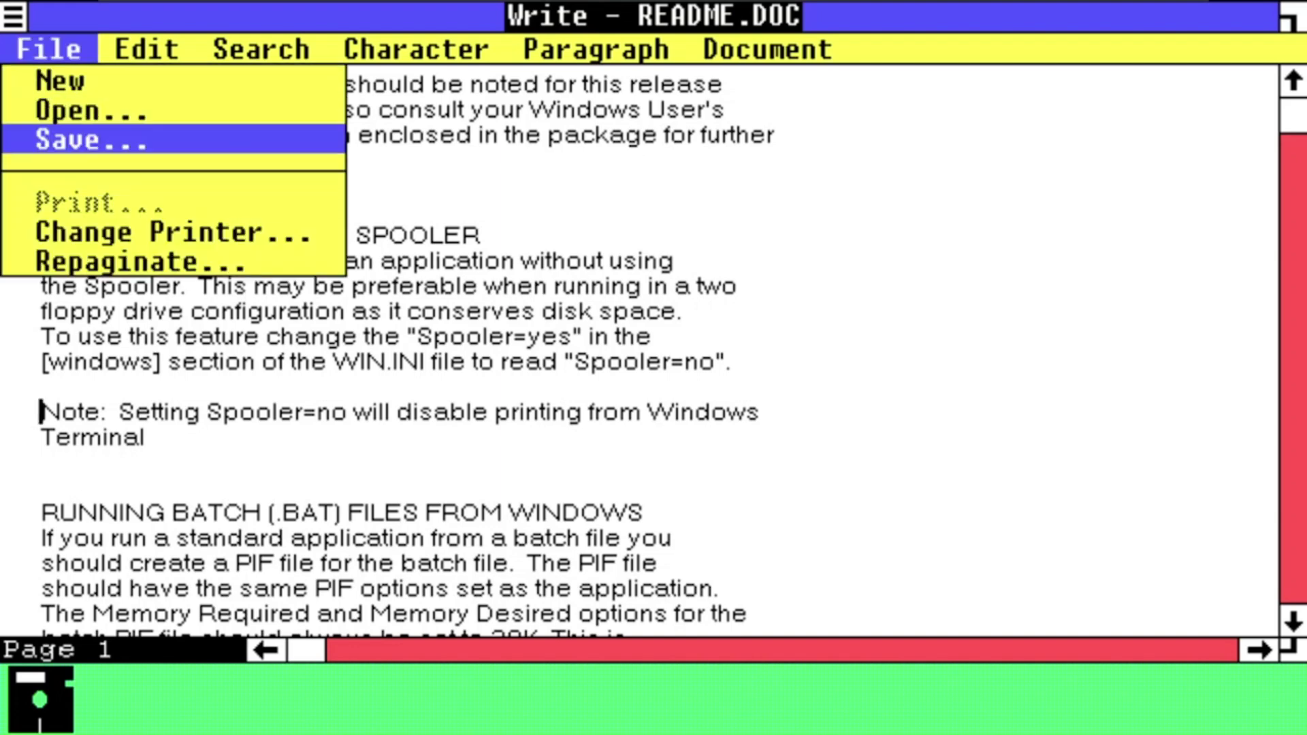
{"action": "key", "text": "Left"}
{"action": "key", "text": "Down"}
{"action": "key", "text": "Down"}
{"action": "key", "text": "Down"}
{"action": "key", "text": "Down"}
{"action": "key", "text": "Return"}
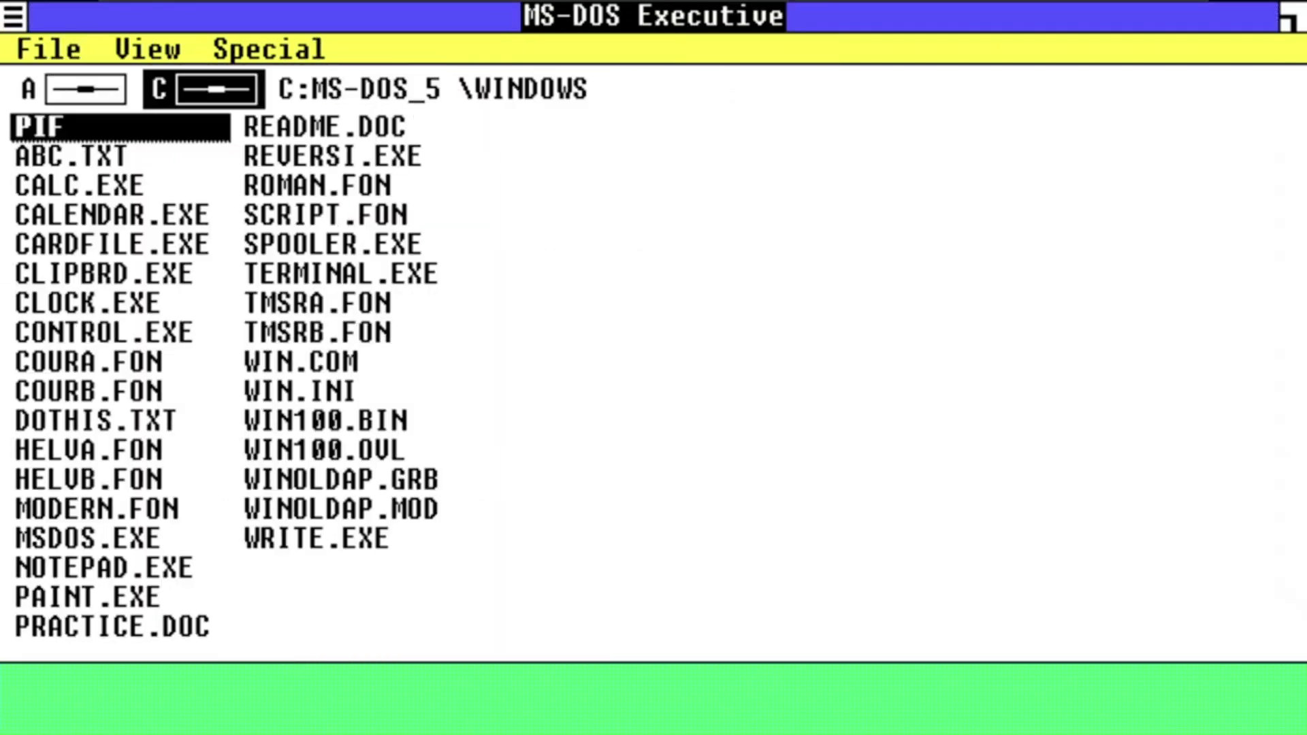
Select WRITE.EXE in the file list and launch it with an empty document.
{"action": "key", "text": "Down"}
{"action": "key", "text": "Down"}
{"action": "key", "text": "Down"}
{"action": "key", "text": "Down"}
{"action": "key", "text": "Down"}
{"action": "key", "text": "Down"}
{"action": "key", "text": "Down"}
{"action": "key", "text": "Down"}
{"action": "key", "text": "Down"}
{"action": "key", "text": "Right"}
{"action": "key", "text": "Down"}
{"action": "key", "text": "Down"}
{"action": "key", "text": "Down"}
{"action": "key", "text": "Down"}
{"action": "key", "text": "Down"}
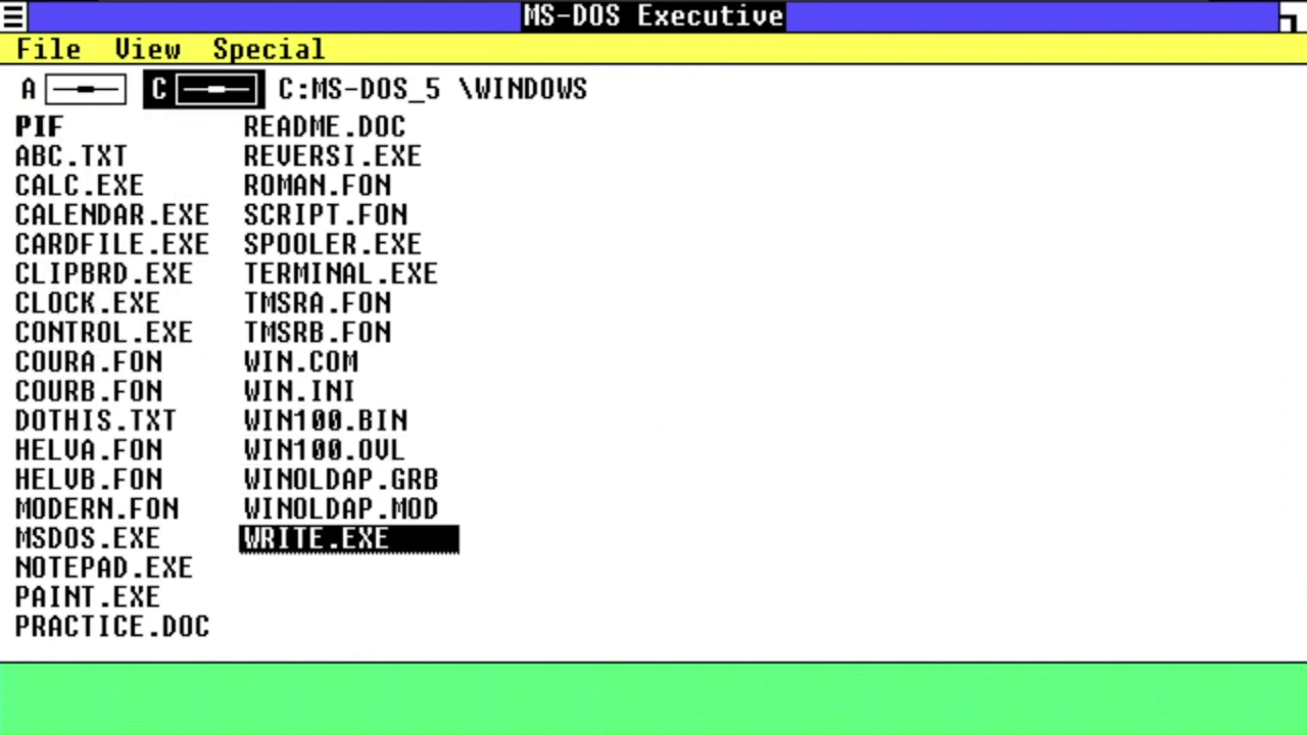
{"action": "key", "text": "Return"}
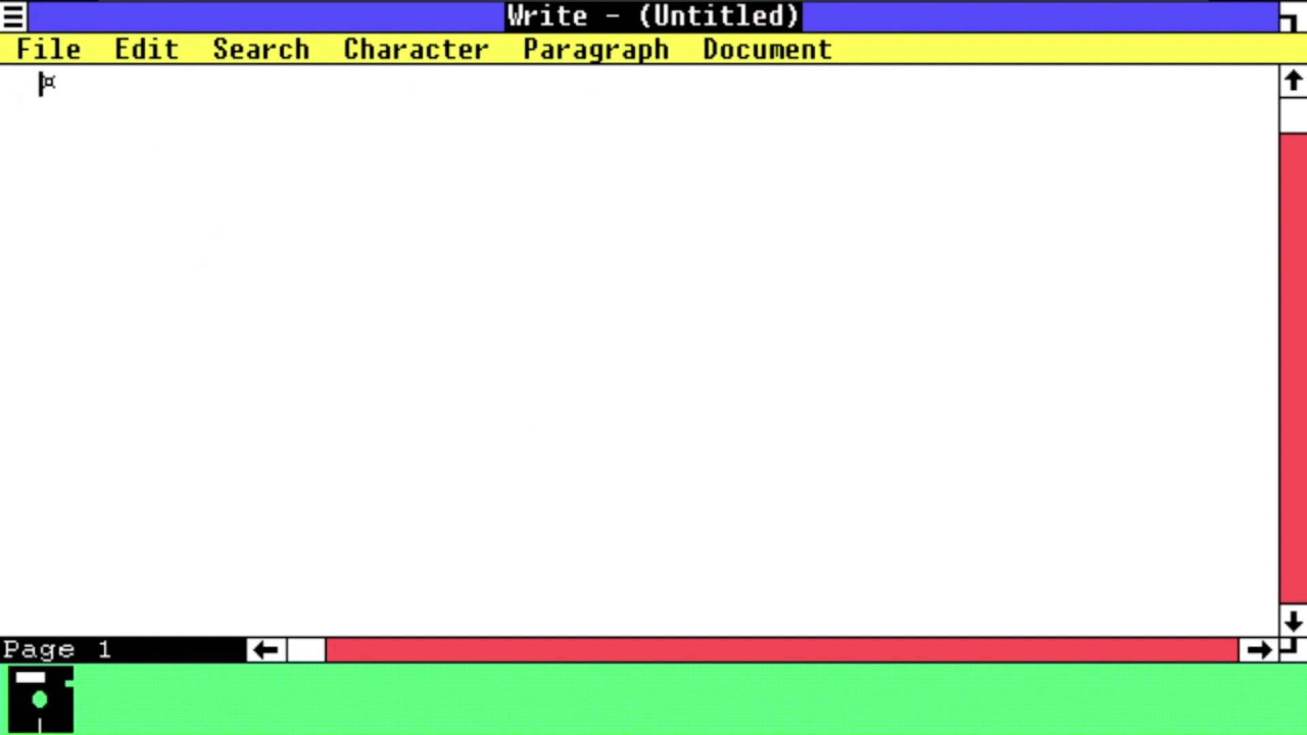
Write "Hello, I am writting fhis on Windows 1.0" as the first line of the empty document.
{"action": "type", "text": "Hello, I am writting fgu"}
{"action": "key", "text": "BackSpace"}
{"action": "key", "text": "BackSpace"}
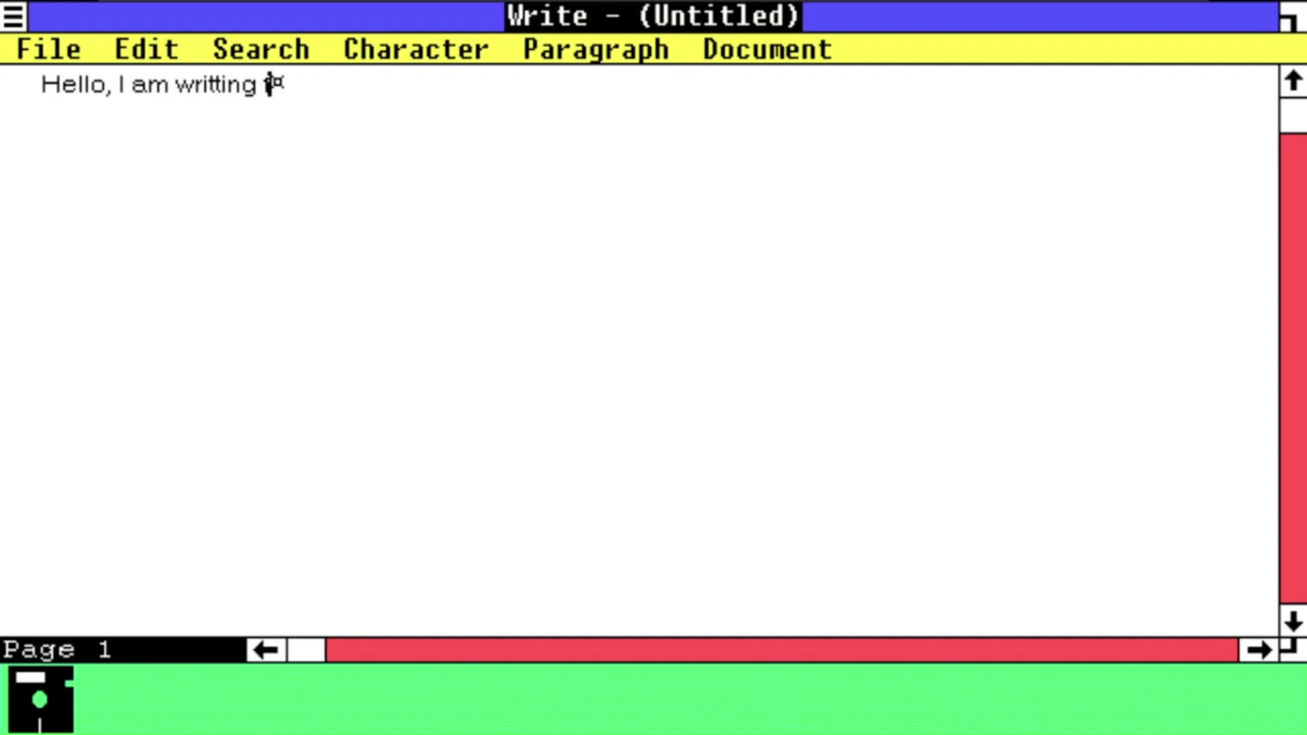
{"action": "type", "text": "his o"}
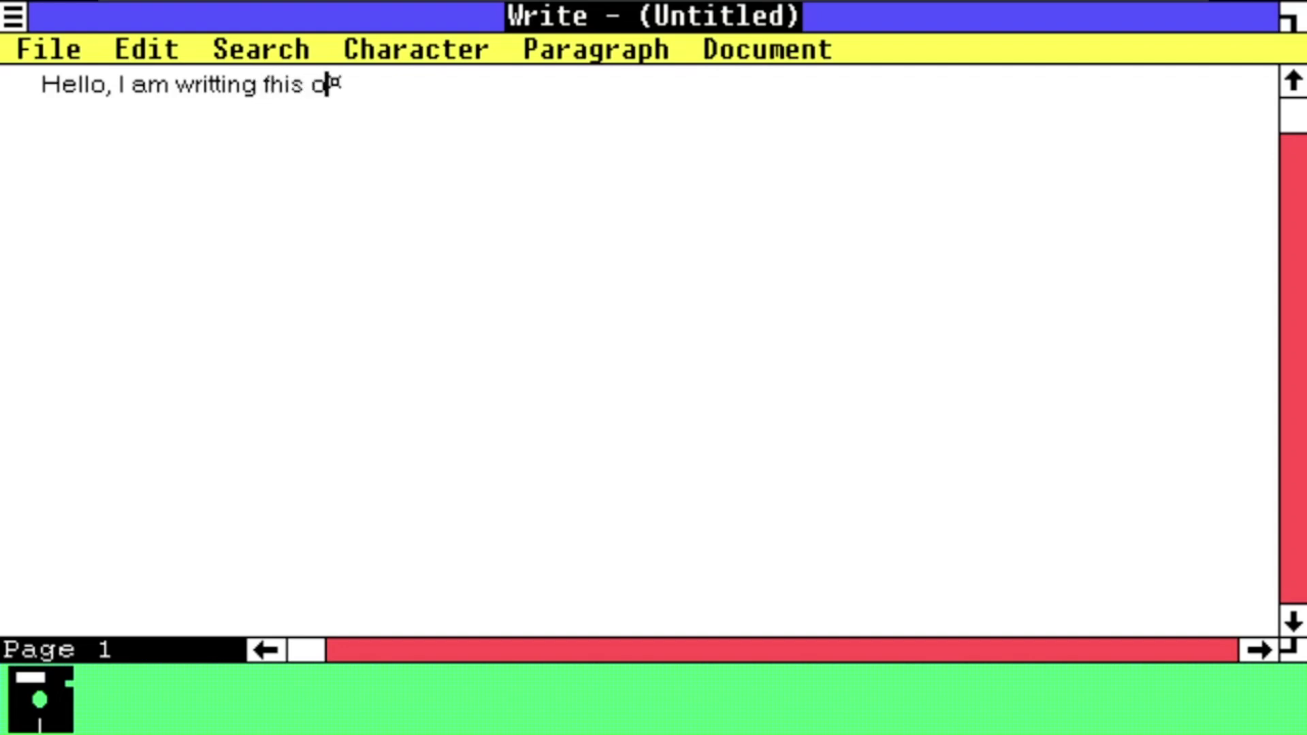
{"action": "type", "text": "n Windows "}
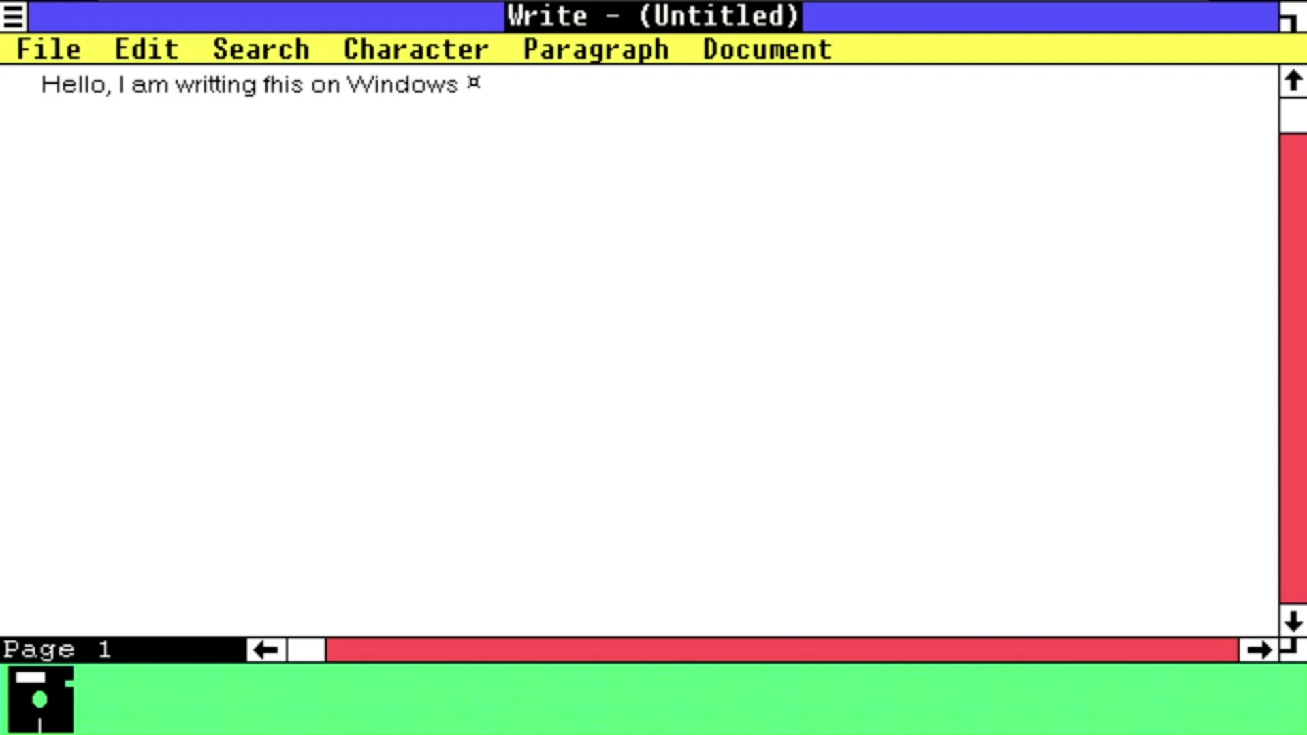
{"action": "type", "text": "1.0"}
Add a new line below the greeting reading "Today is August 13, 2024.".
{"action": "key", "text": "Return"}
{"action": "type", "text": "tODAY"}
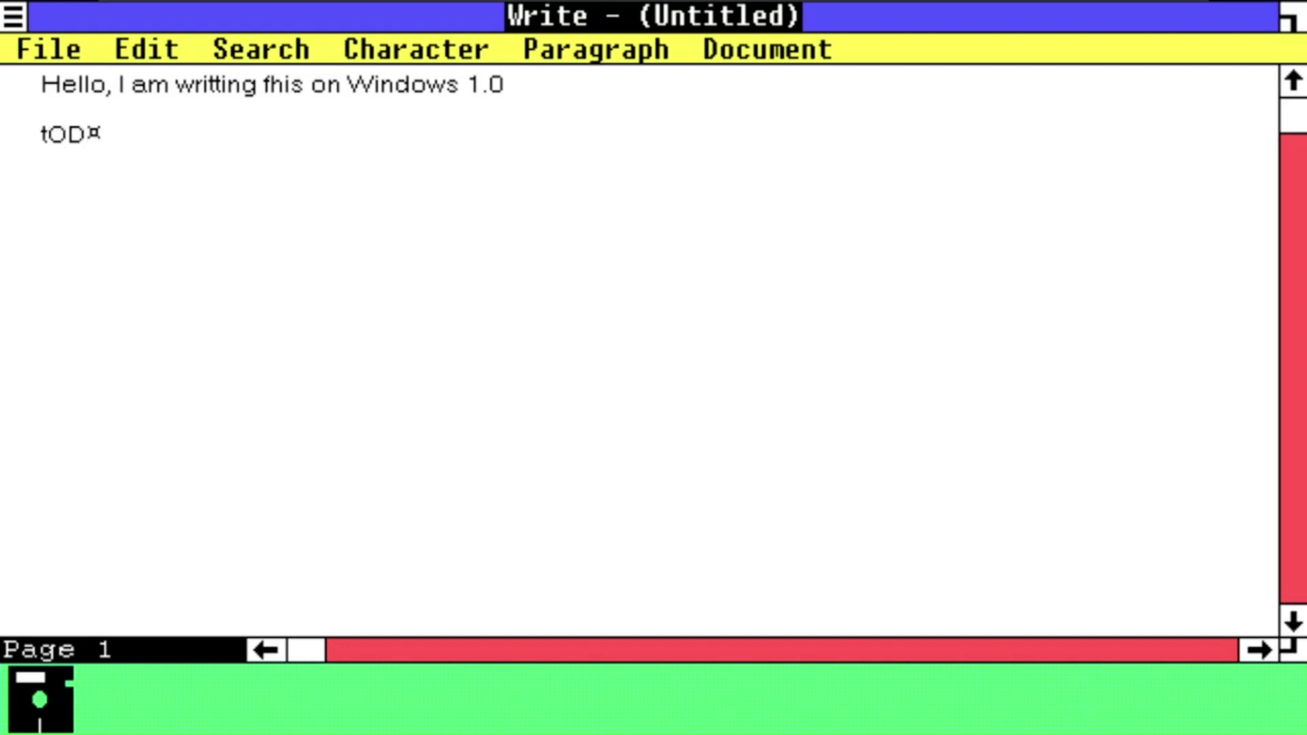
{"action": "key", "text": "BackSpace"}
{"action": "key", "text": "BackSpace"}
{"action": "key", "text": "BackSpace"}
{"action": "key", "text": "BackSpace"}
{"action": "key", "text": "BackSpace"}
{"action": "type", "text": "Today os"}
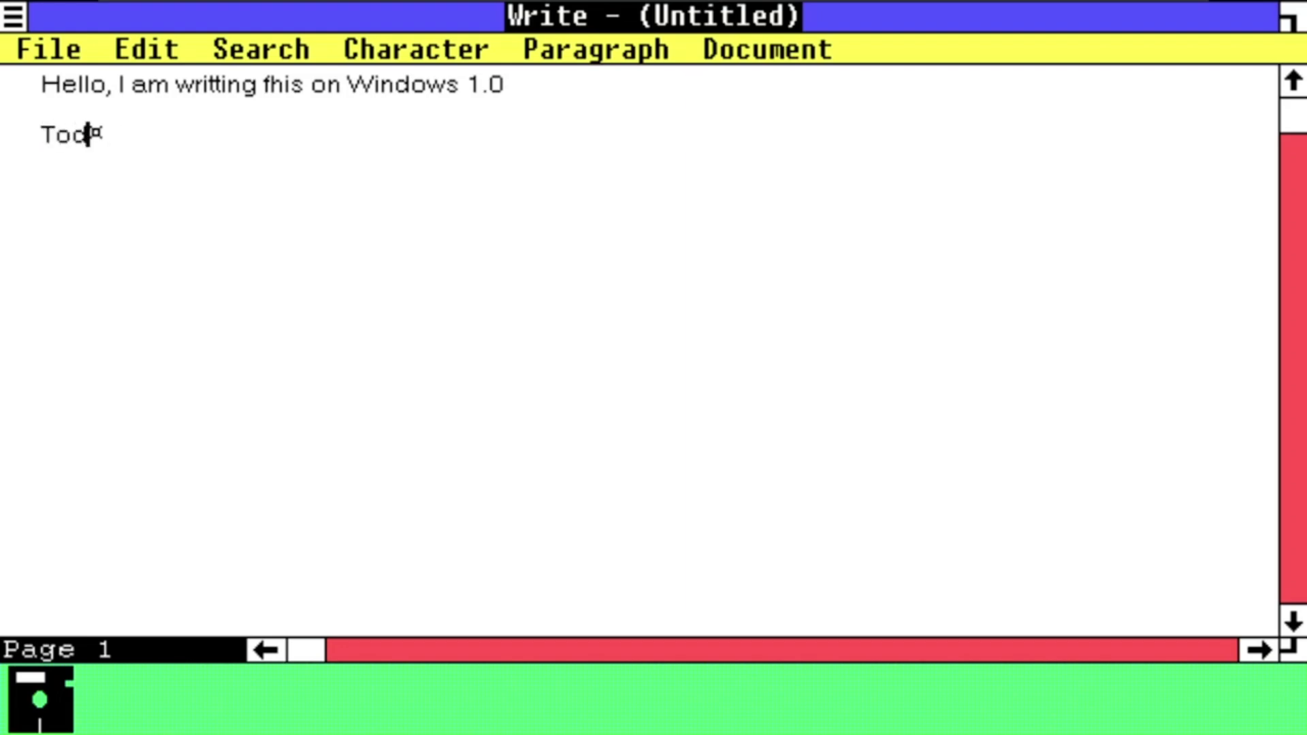
{"action": "key", "text": "BackSpace"}
{"action": "key", "text": "BackSpace"}
{"action": "key", "text": "BackSpace"}
{"action": "type", "text": "is Aug"}
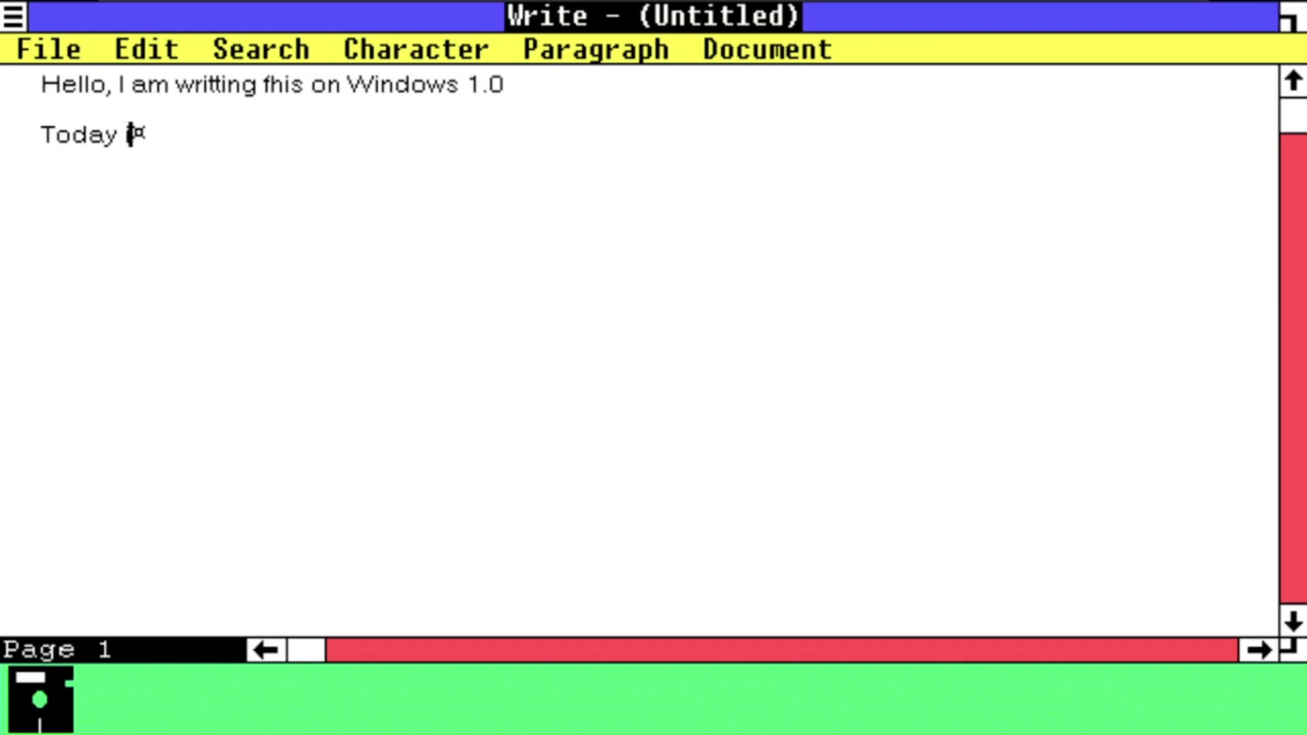
{"action": "type", "text": "ust 13, "}
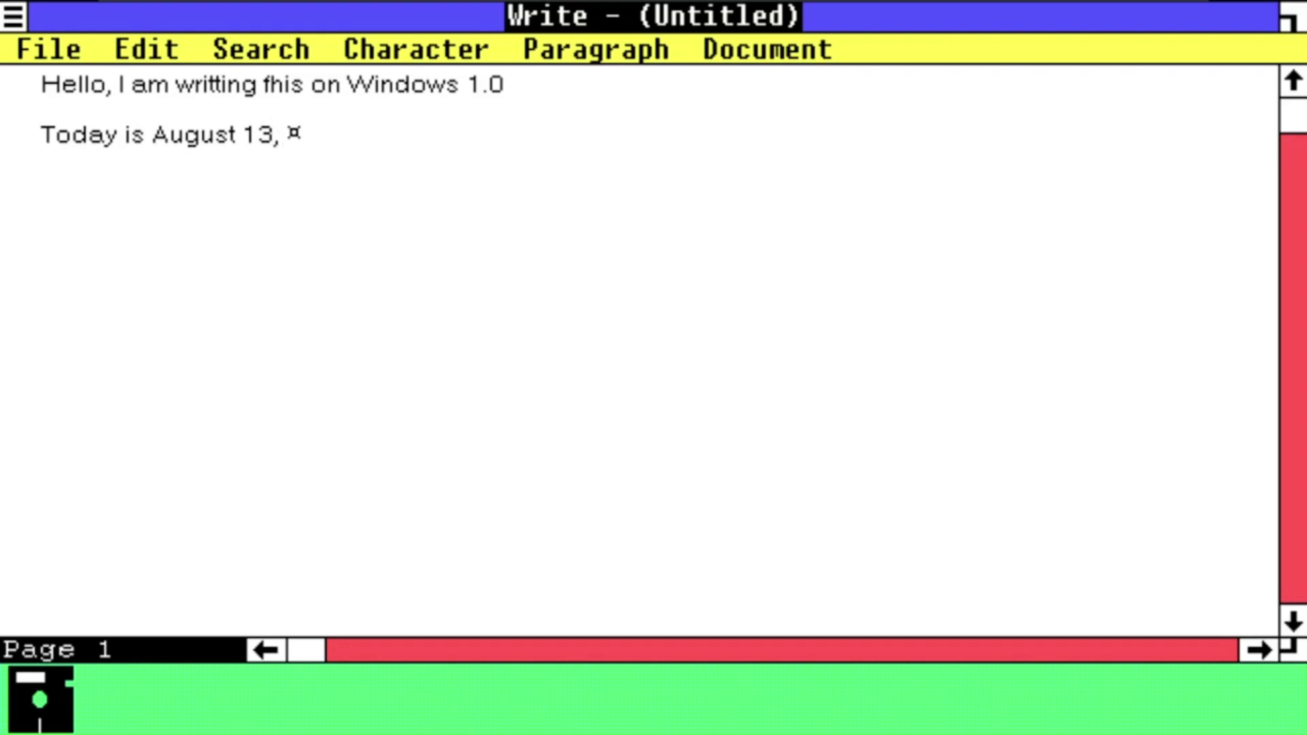
{"action": "type", "text": "2024"}
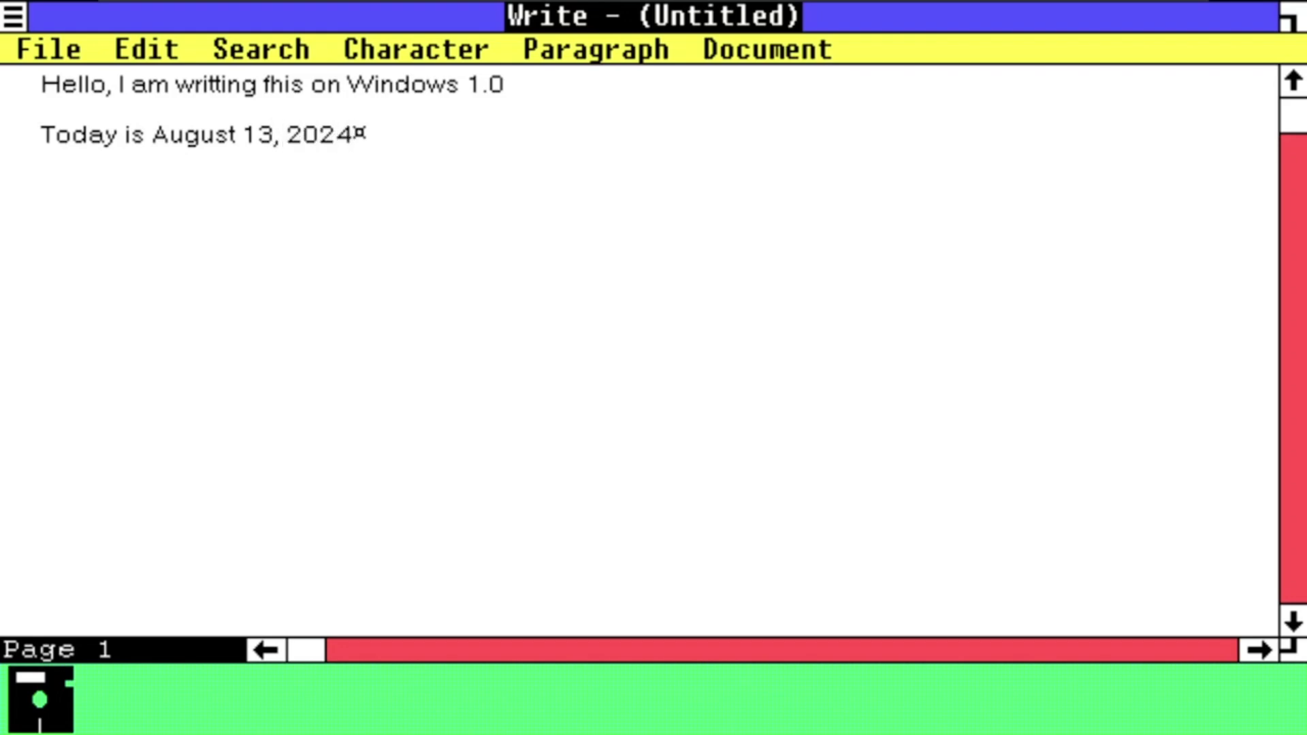
{"action": "type", "text": ".f"}
{"action": "key", "text": "BackSpace"}
Save the document in C:\WINDOWS under the name Docum, without the text-only or backup options.
{"action": "key", "text": "alt+f"}
{"action": "key", "text": "Down"}
{"action": "key", "text": "Down"}
{"action": "key", "text": "Down"}
{"action": "key", "text": "Return"}
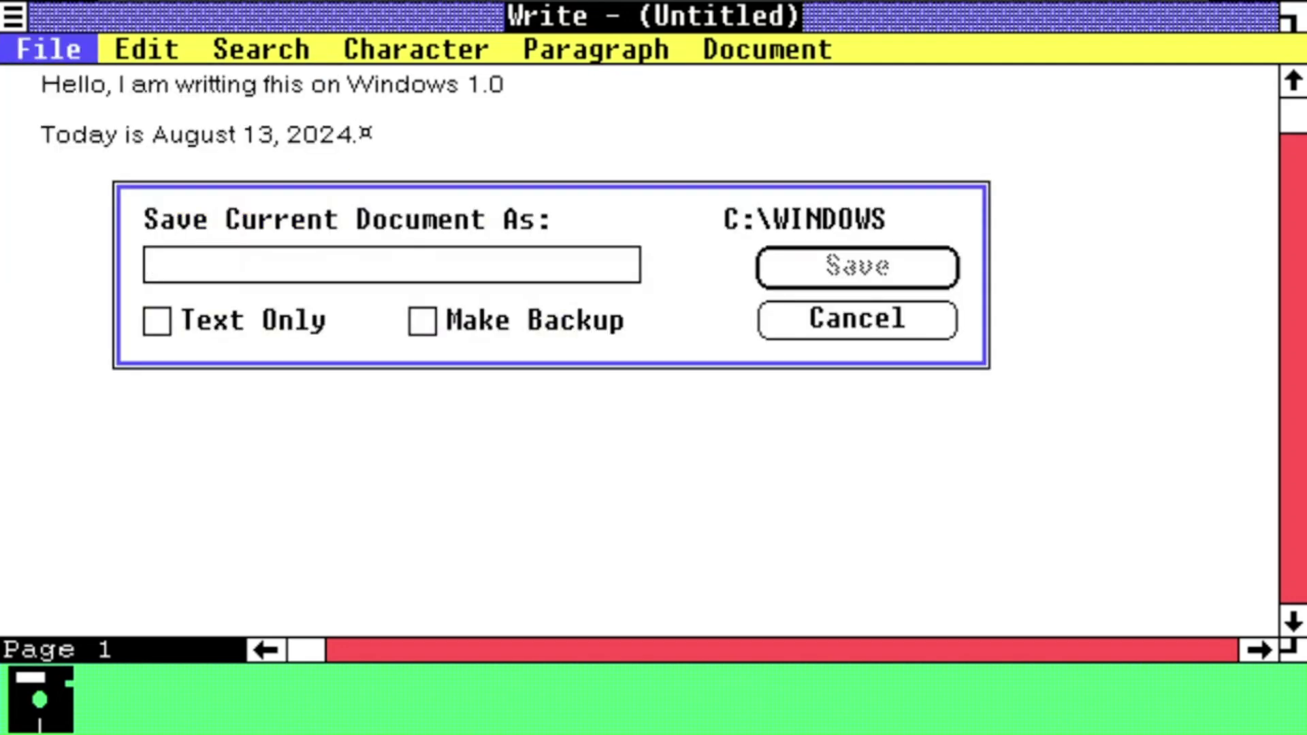
{"action": "type", "text": "D"}
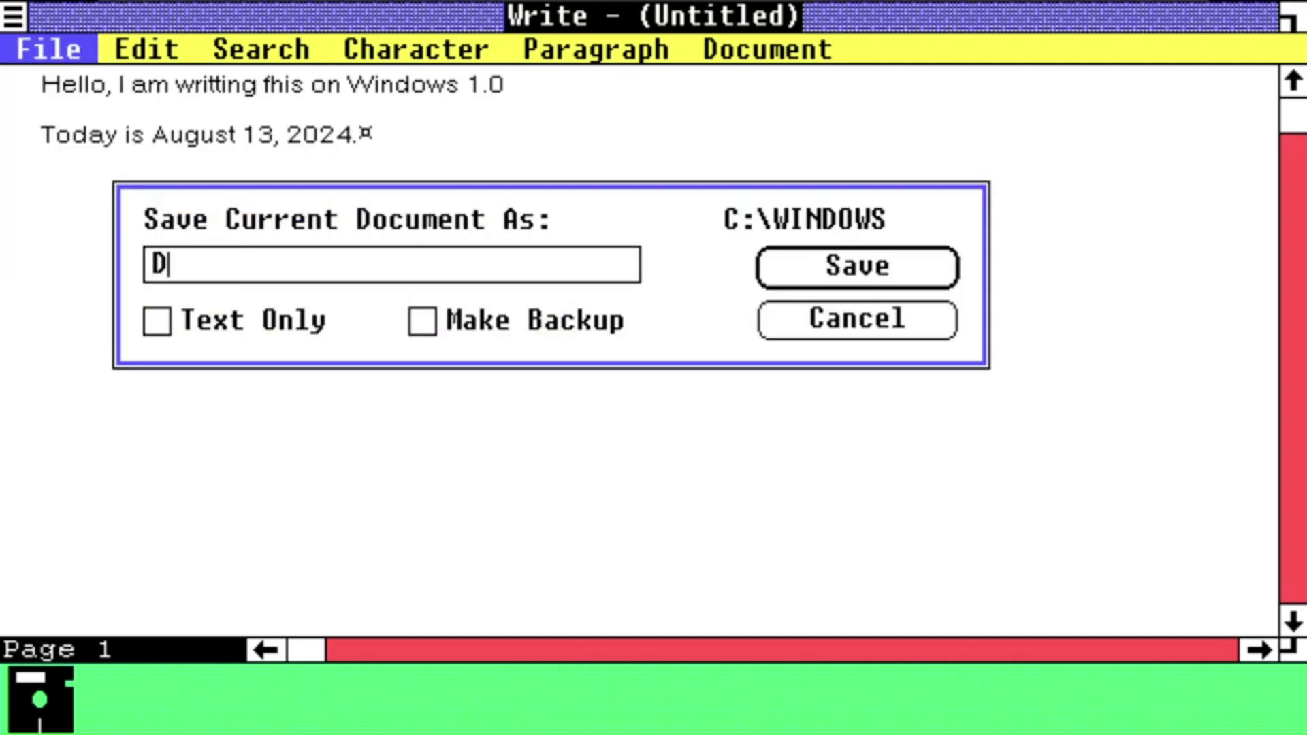
{"action": "type", "text": "ocum"}
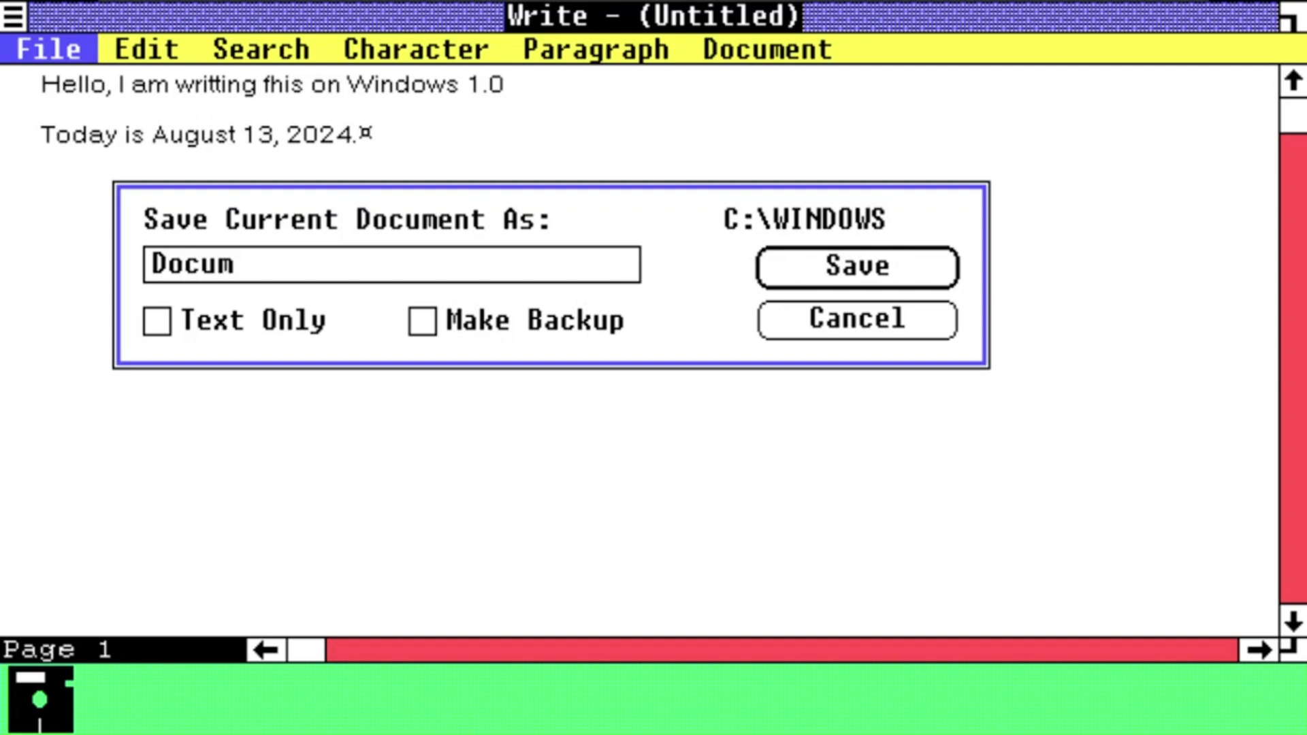
{"action": "key", "text": "Return"}
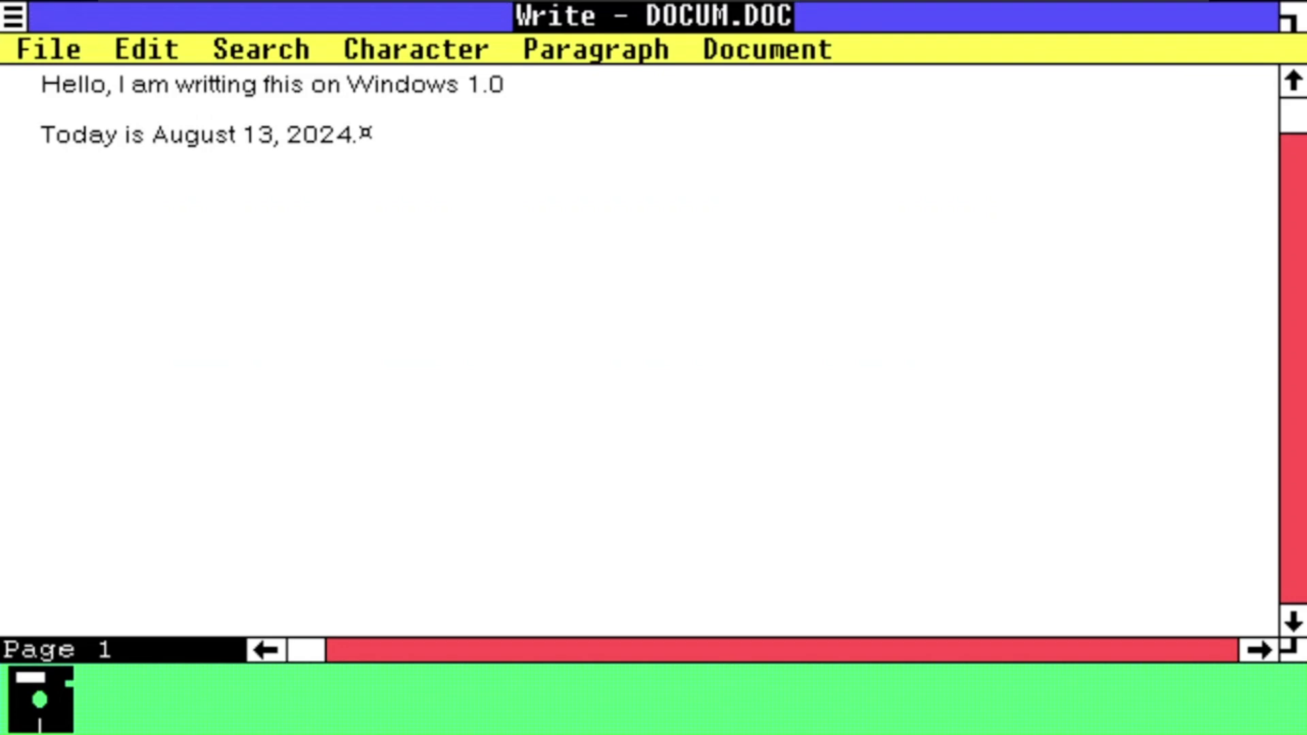
{"action": "key", "text": "alt+f"}
{"action": "key", "text": "Left"}
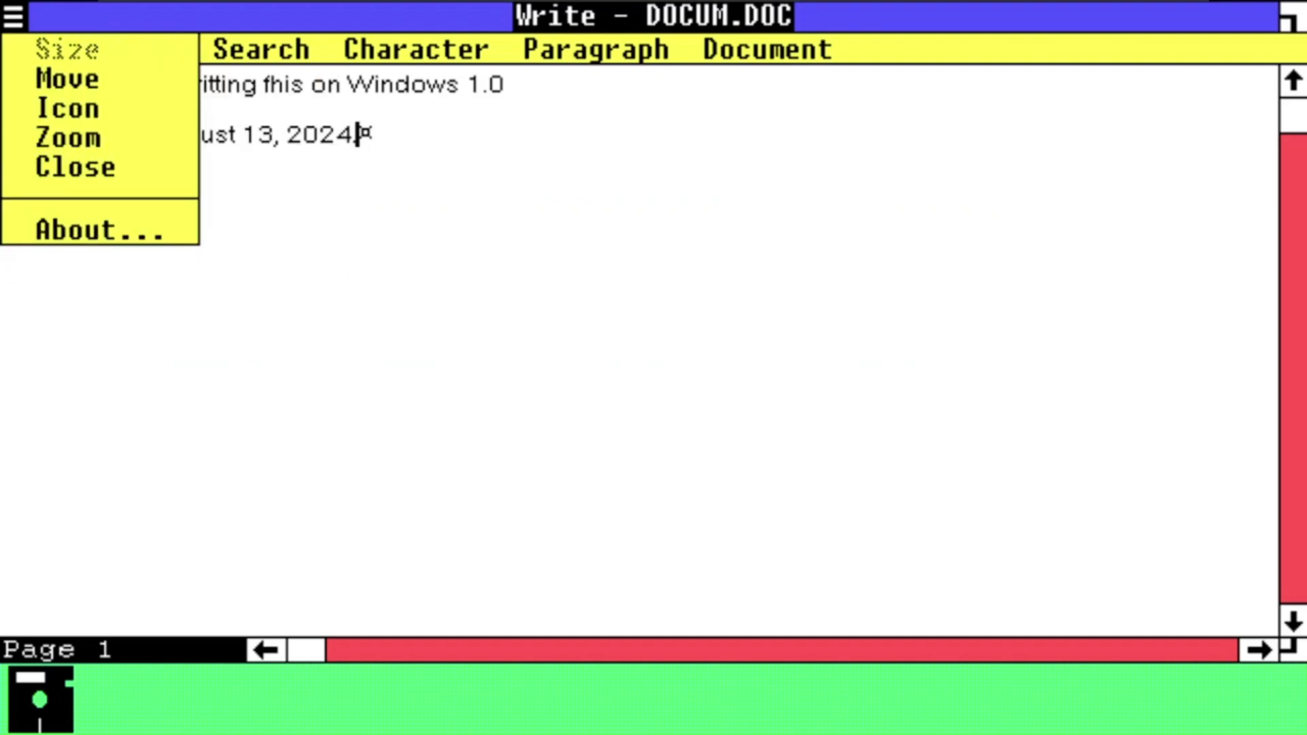
{"action": "key", "text": "Right"}
{"action": "key", "text": "Down"}
{"action": "key", "text": "Down"}
{"action": "key", "text": "Escape"}
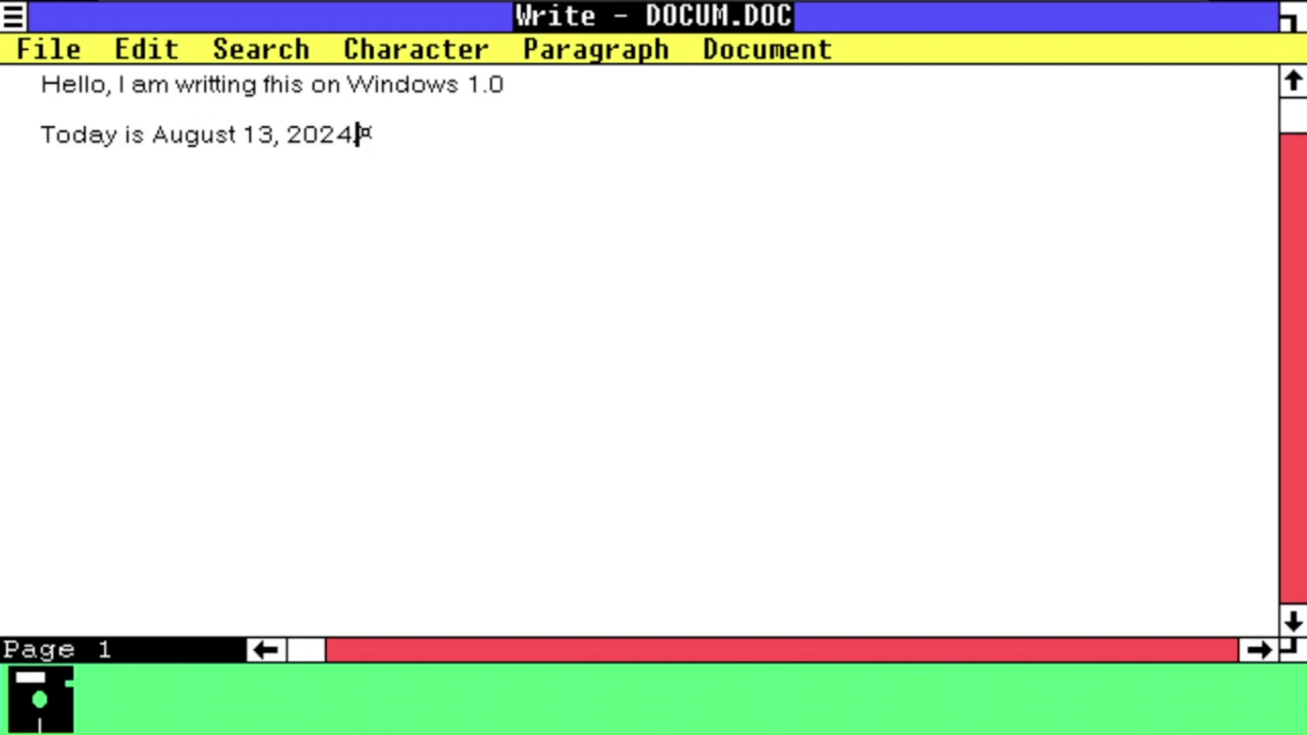
Close the saved Write document and return to MS-DOS Executive.
{"action": "key", "text": "alt+space"}
{"action": "key", "text": "Right"}
{"action": "key", "text": "Left"}
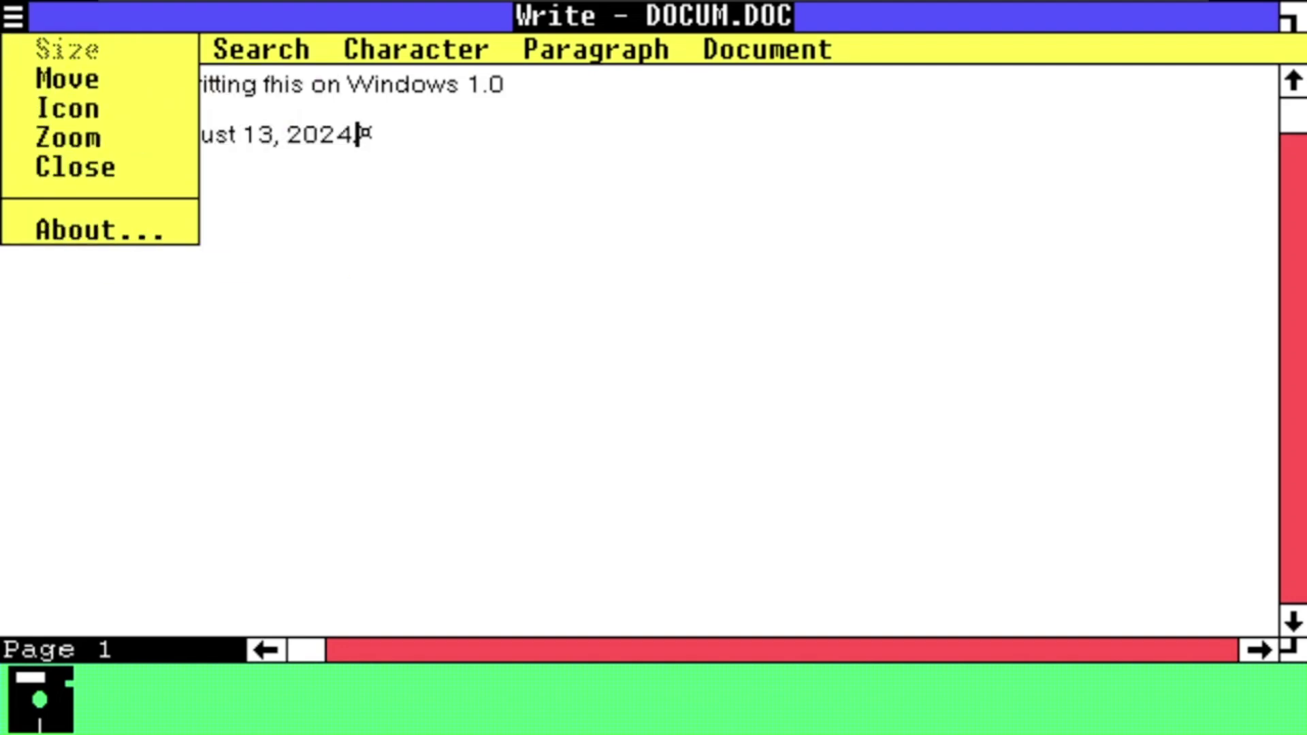
{"action": "key", "text": "Right"}
{"action": "key", "text": "Left"}
{"action": "key", "text": "Down"}
{"action": "key", "text": "Down"}
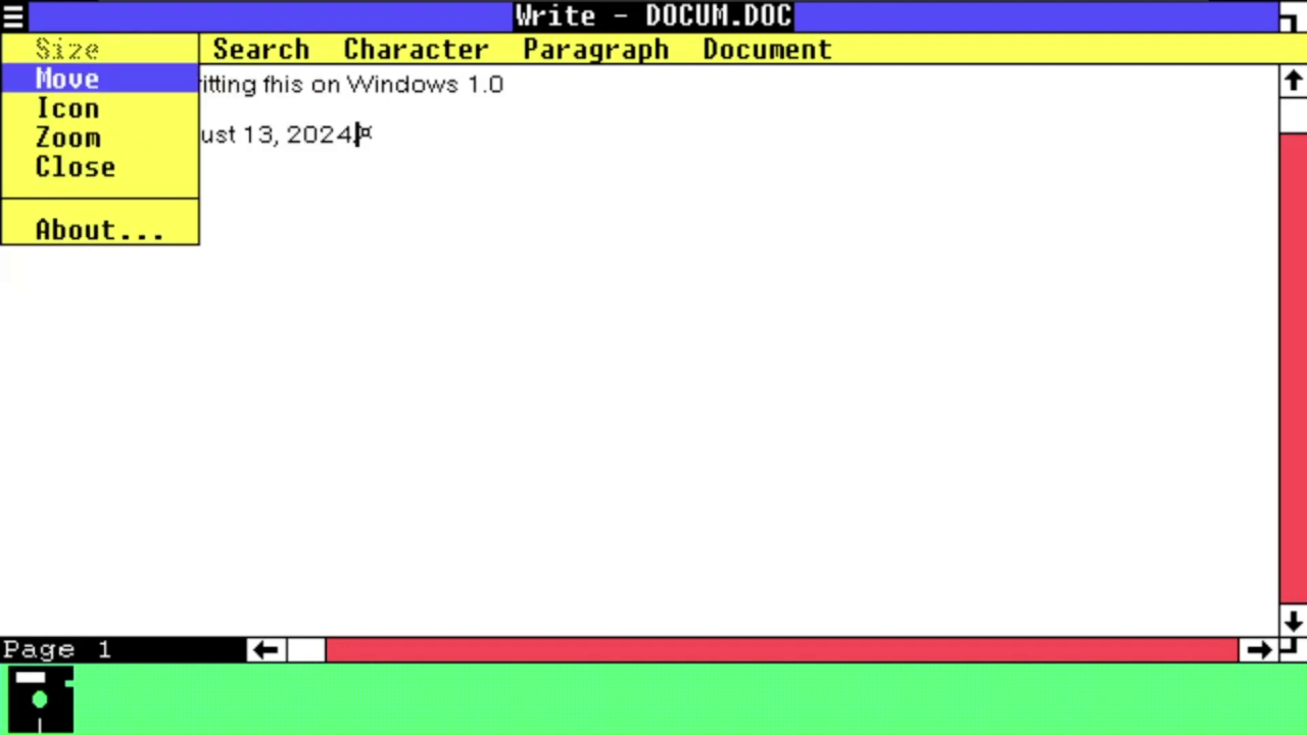
{"action": "key", "text": "Down"}
{"action": "key", "text": "Down"}
{"action": "key", "text": "Down"}
{"action": "key", "text": "Return"}
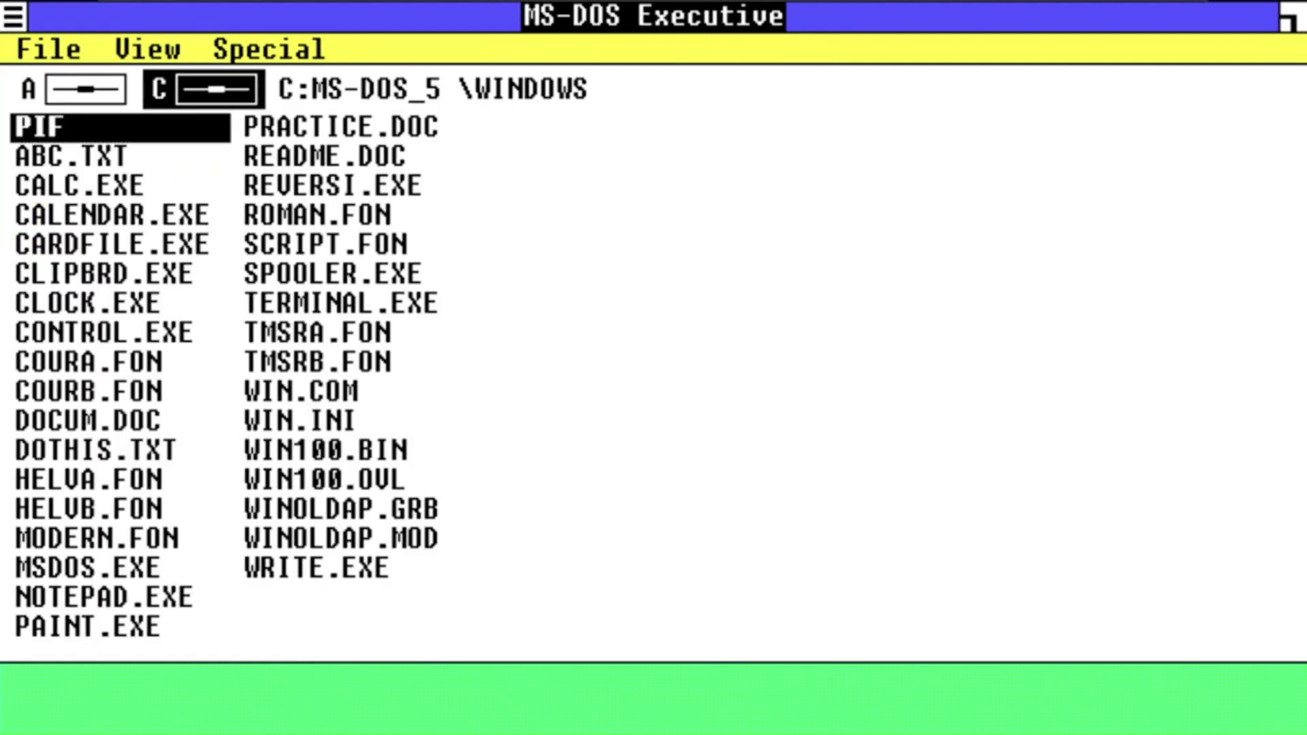
Locate the saved DOCUM.DOC in the MS-DOS Executive file list and highlight it.
{"action": "key", "text": "Down"}
{"action": "key", "text": "Down"}
{"action": "key", "text": "Down"}
{"action": "key", "text": "Down"}
{"action": "key", "text": "Down"}
{"action": "key", "text": "Down"}
{"action": "key", "text": "Down"}
{"action": "key", "text": "Down"}
{"action": "key", "text": "Down"}
{"action": "key", "text": "Down"}
{"action": "key", "text": "Down"}
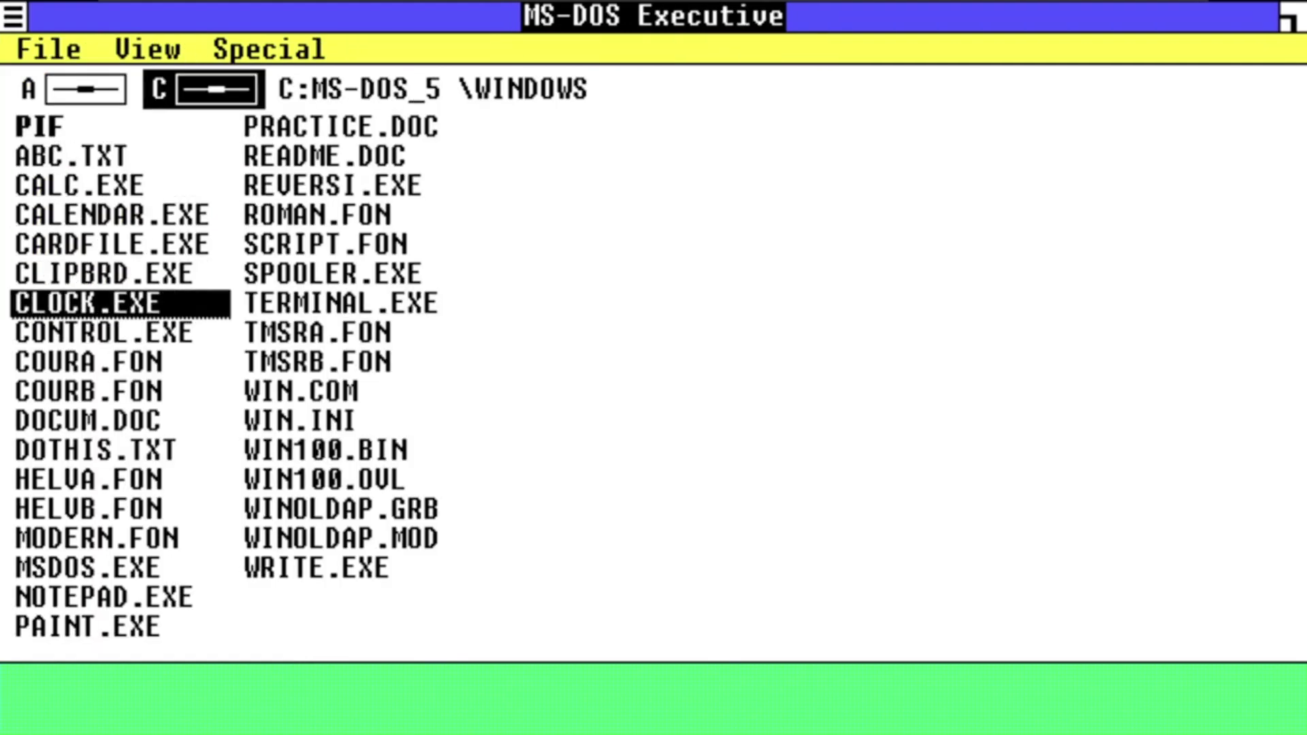
{"action": "key", "text": "Down"}
{"action": "key", "text": "Down"}
{"action": "key", "text": "Right"}
{"action": "key", "text": "Down"}
{"action": "key", "text": "Up"}
{"action": "key", "text": "Up"}
{"action": "key", "text": "Up"}
{"action": "key", "text": "Up"}
{"action": "key", "text": "Up"}
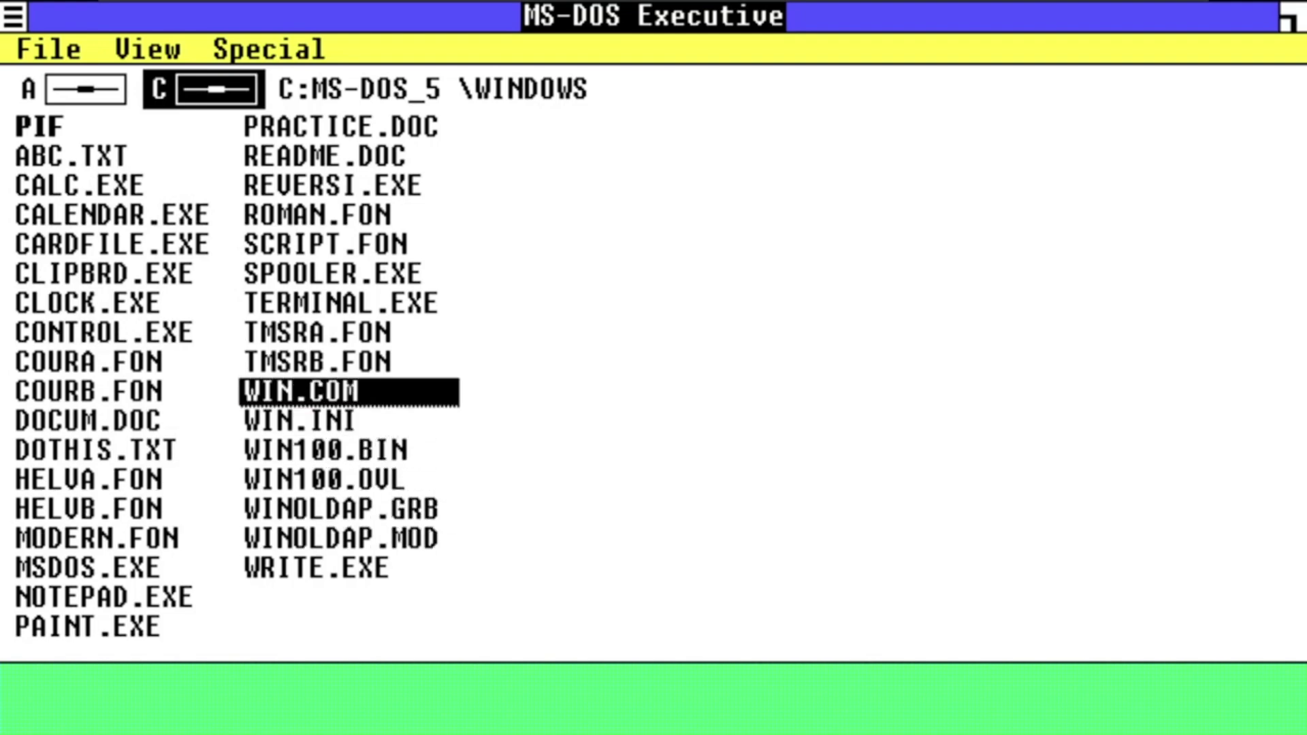
{"action": "key", "text": "Left"}
{"action": "key", "text": "Down"}
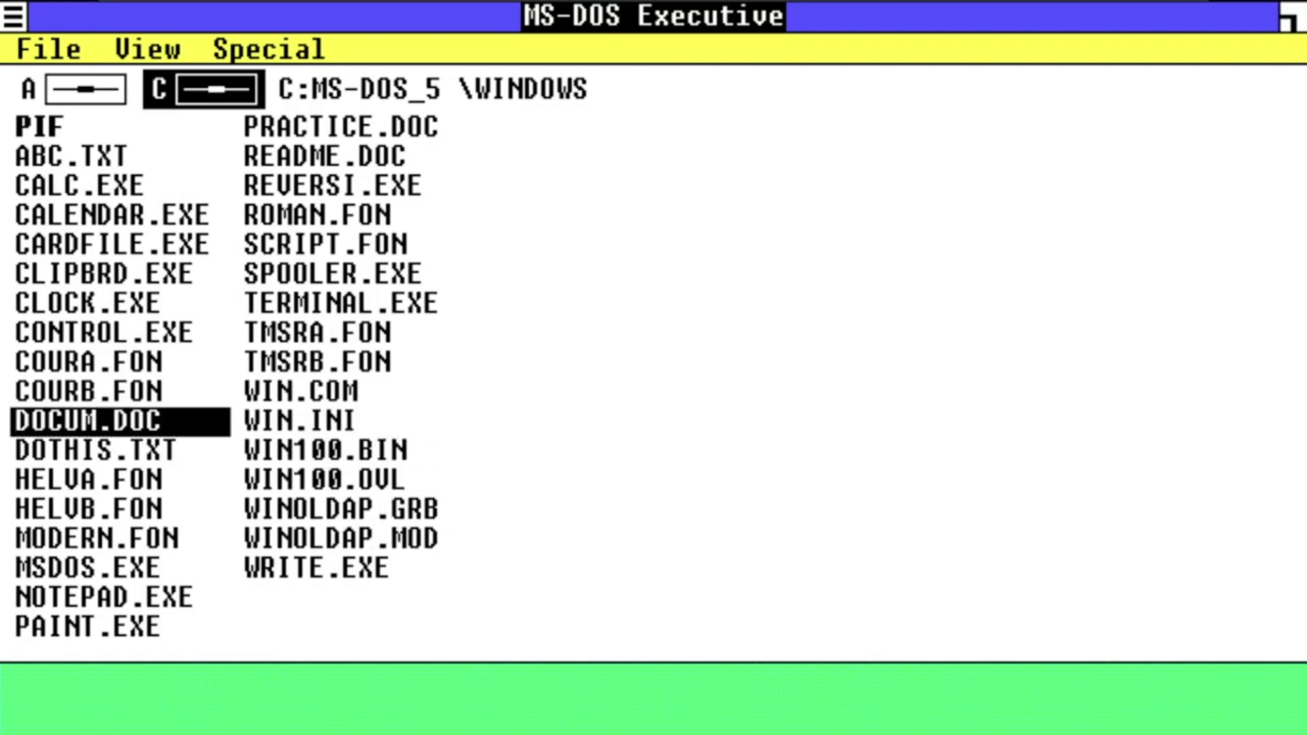
{"action": "key", "text": "Up"}
{"action": "key", "text": "Down"}
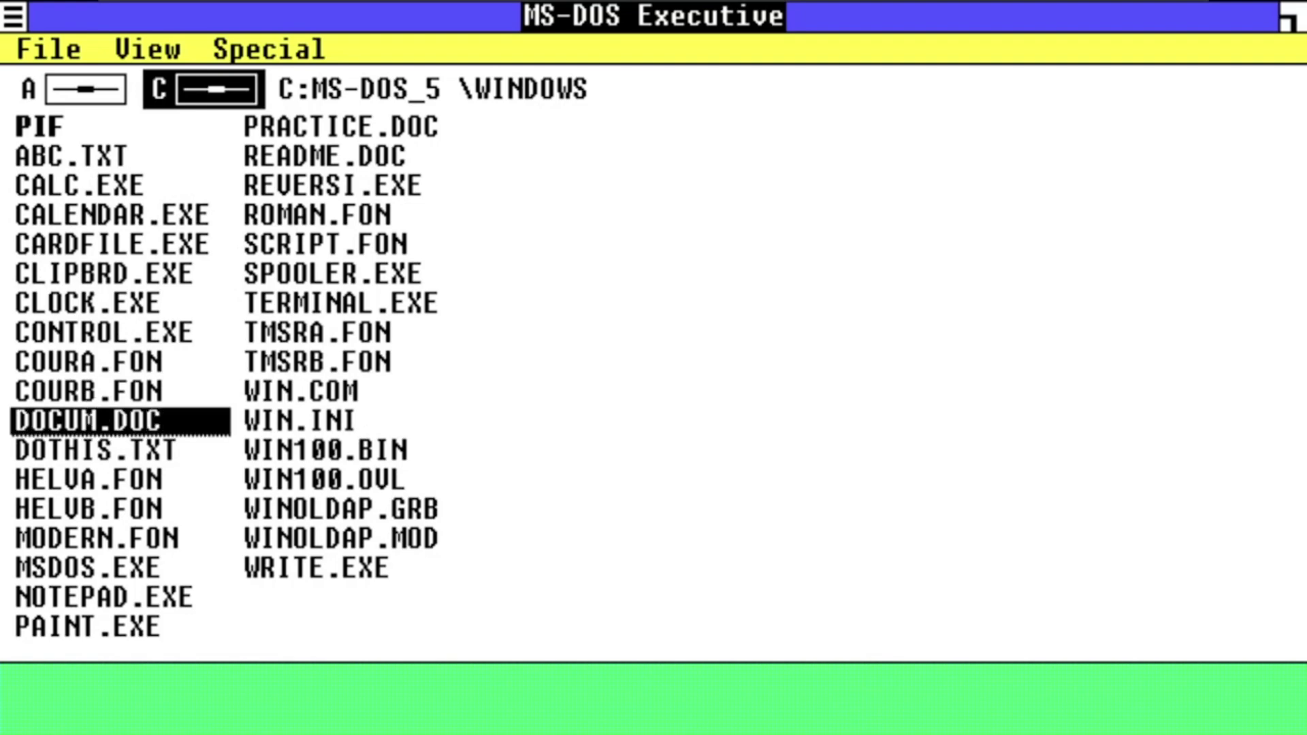
{"action": "key", "text": "Down"}
{"action": "key", "text": "Down"}
{"action": "key", "text": "Down"}
{"action": "key", "text": "Down"}
{"action": "key", "text": "Up"}
{"action": "key", "text": "Up"}
{"action": "key", "text": "Up"}
{"action": "key", "text": "Up"}
{"action": "key", "text": "Up"}
{"action": "key", "text": "Up"}
{"action": "key", "text": "Up"}
{"action": "key", "text": "Up"}
{"action": "key", "text": "Up"}
{"action": "key", "text": "Up"}
{"action": "key", "text": "Up"}
{"action": "key", "text": "Up"}
{"action": "key", "text": "Up"}
{"action": "key", "text": "Up"}
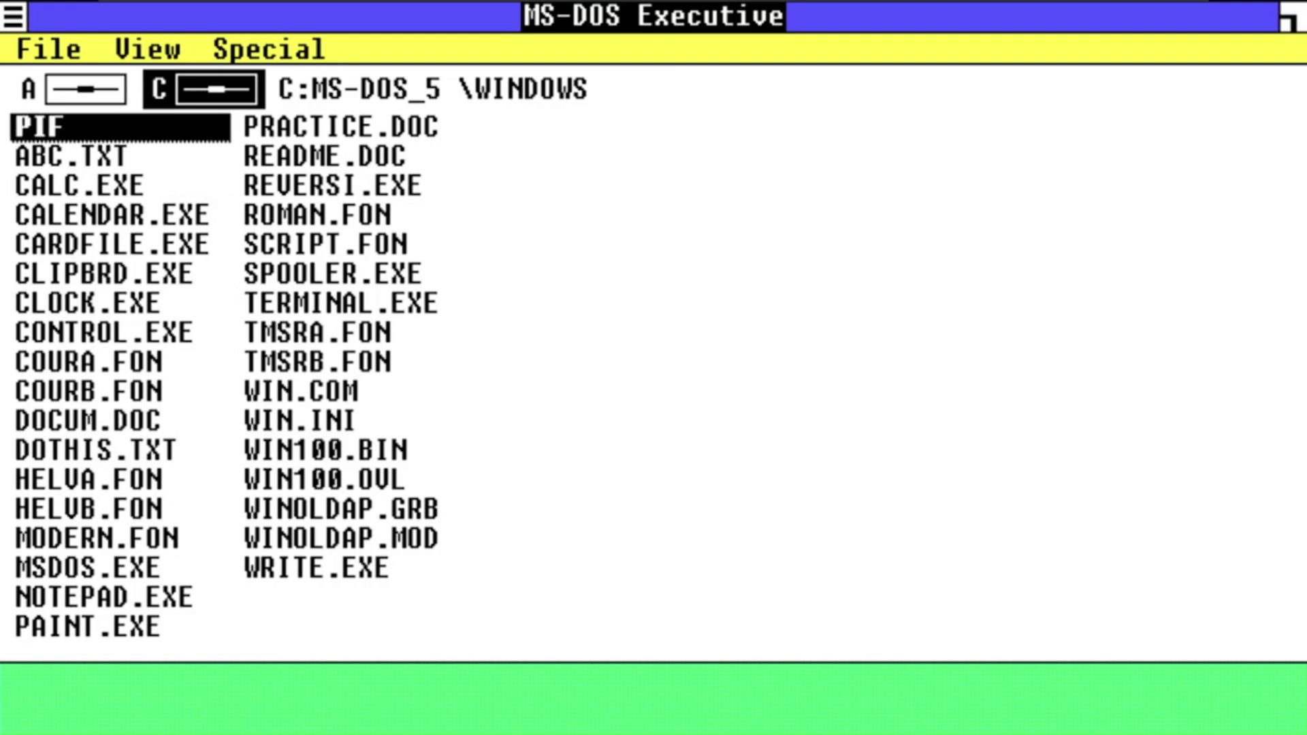
{"action": "key", "text": "alt+f"}
{"action": "key", "text": "Down"}
{"action": "key", "text": "Down"}
{"action": "key", "text": "Down"}
{"action": "key", "text": "Down"}
{"action": "key", "text": "Down"}
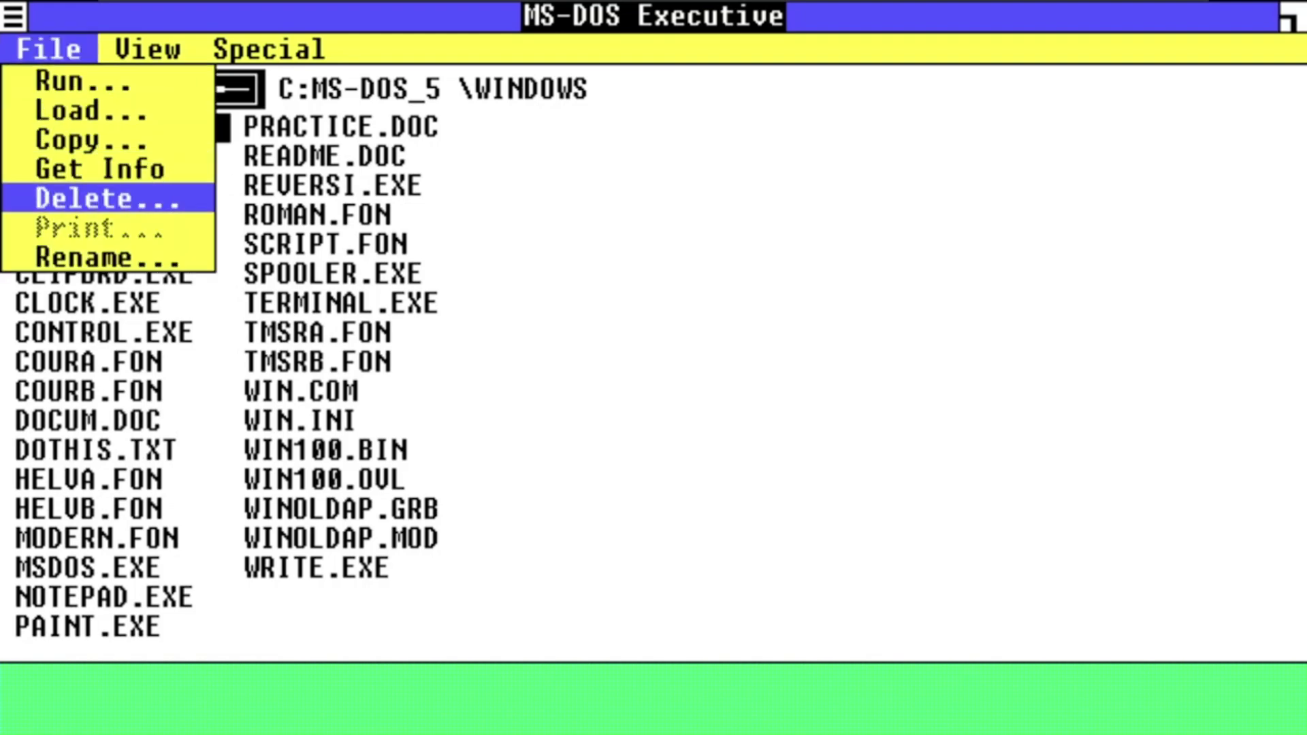
{"action": "key", "text": "Right"}
{"action": "key", "text": "Right"}
{"action": "key", "text": "Right"}
{"action": "key", "text": "Right"}
{"action": "key", "text": "Right"}
{"action": "key", "text": "Right"}
{"action": "key", "text": "Right"}
{"action": "key", "text": "Right"}
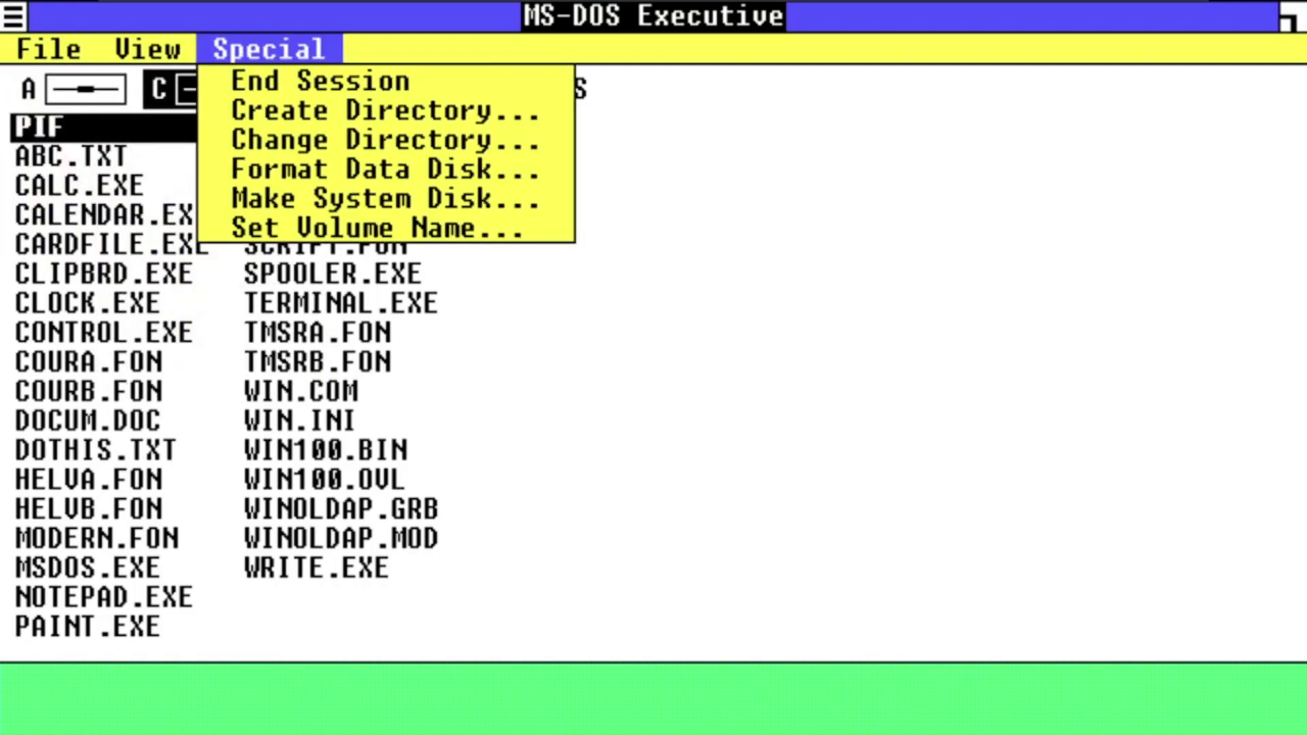
View the About information of MS-DOS Executive for its version and free resources, and dismiss it.
{"action": "key", "text": "Left"}
{"action": "key", "text": "Down"}
{"action": "key", "text": "Down"}
{"action": "key", "text": "Down"}
{"action": "key", "text": "Down"}
{"action": "key", "text": "Down"}
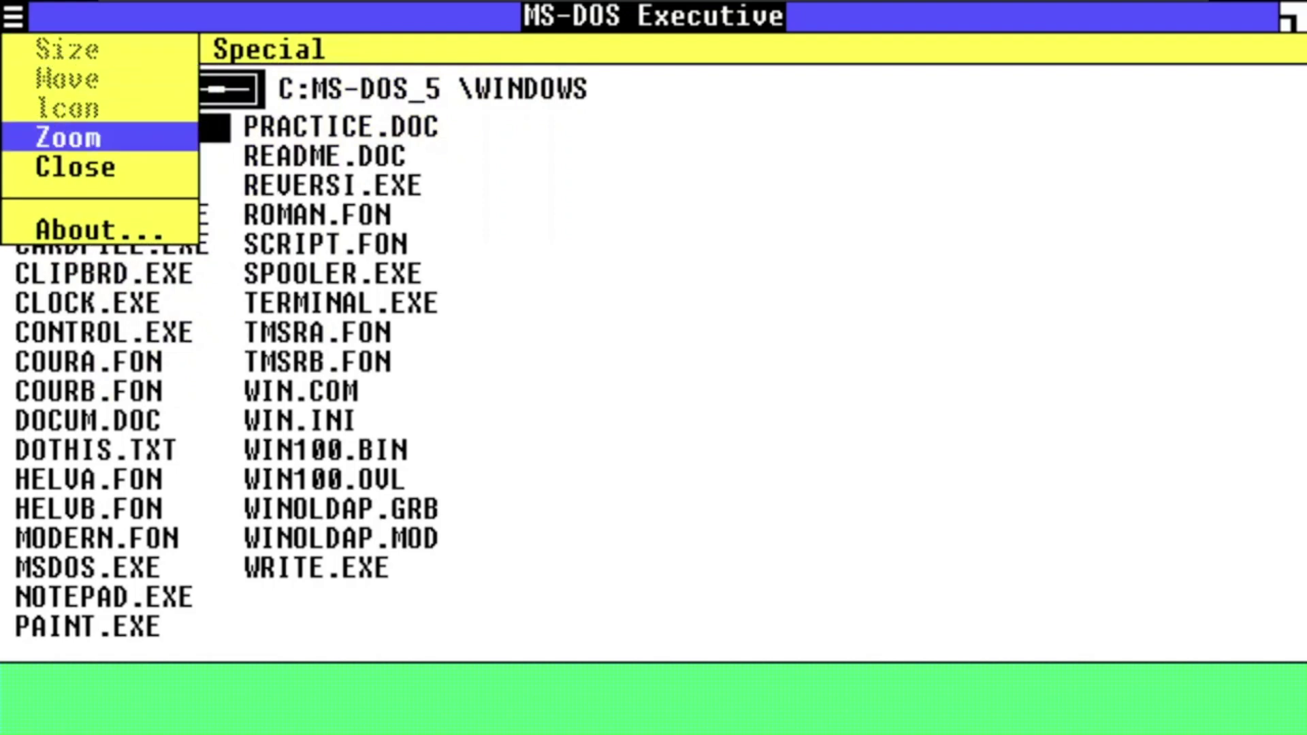
{"action": "key", "text": "Down"}
{"action": "key", "text": "Down"}
{"action": "key", "text": "Down"}
{"action": "key", "text": "Down"}
{"action": "key", "text": "Down"}
{"action": "key", "text": "Down"}
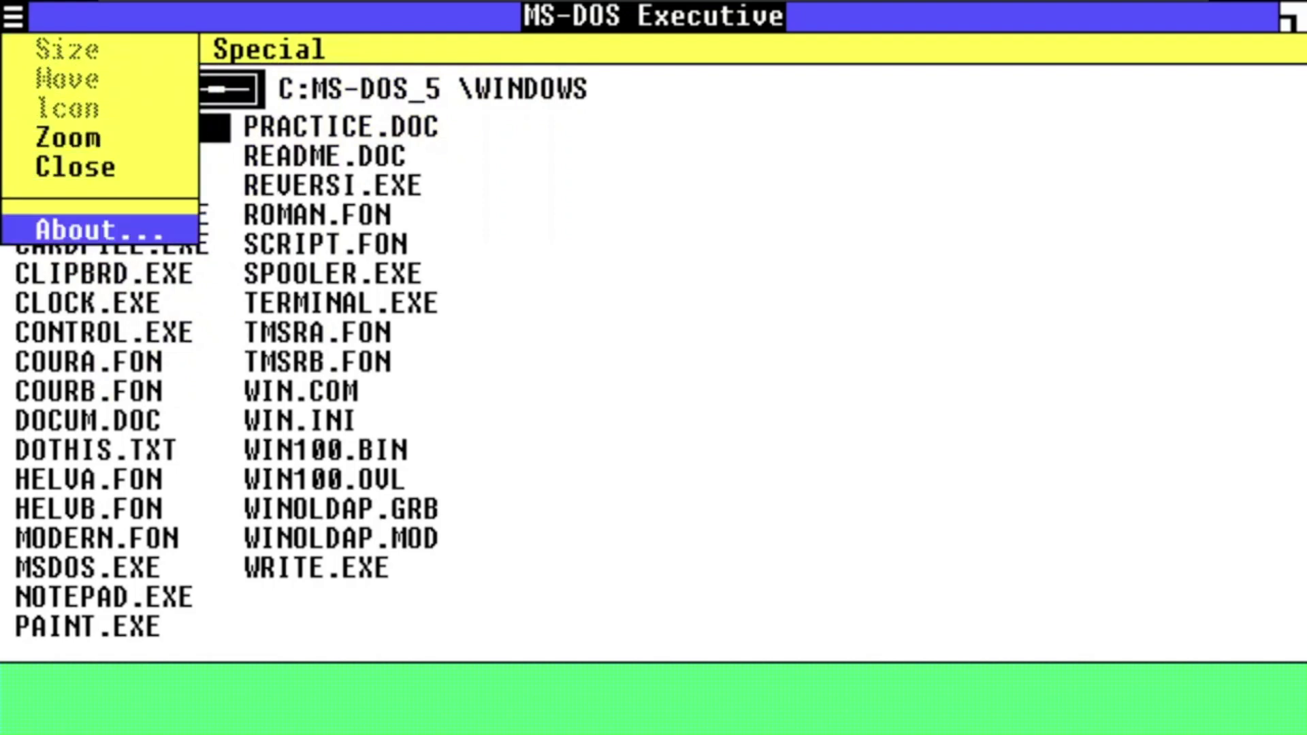
{"action": "key", "text": "Return"}
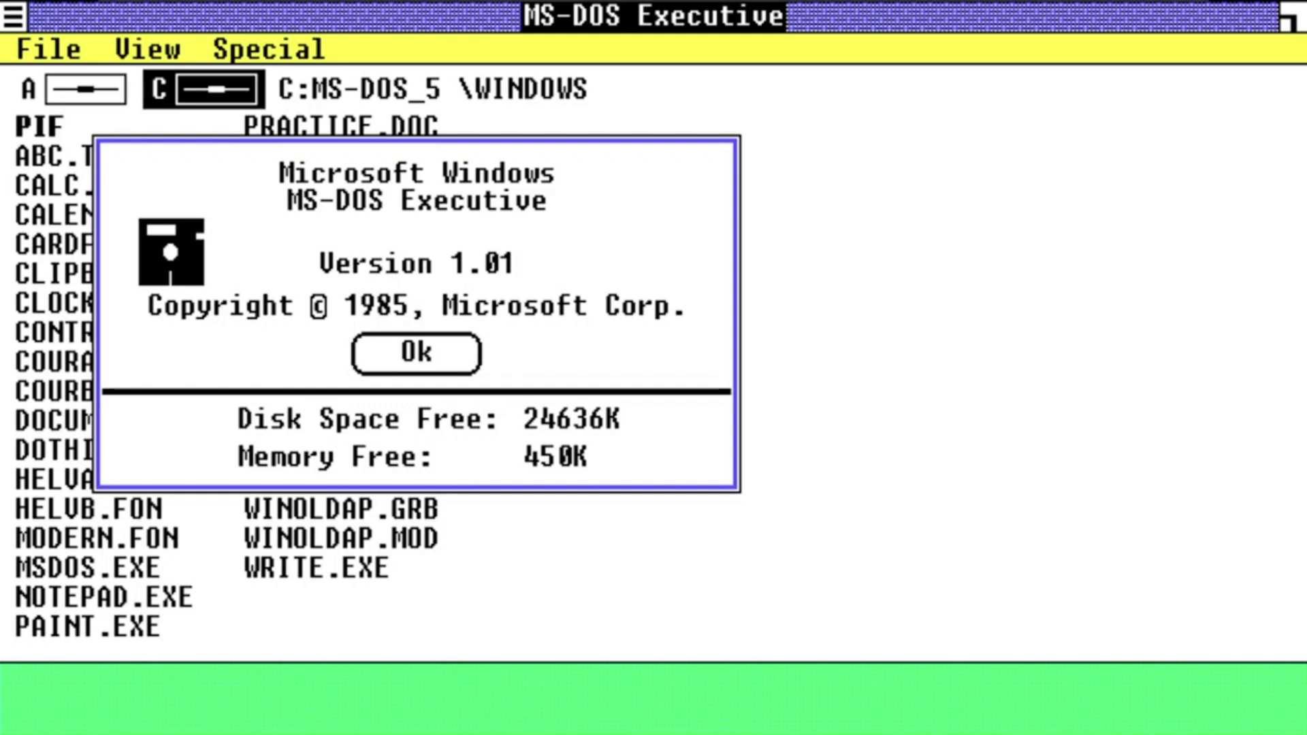
{"action": "key", "text": "Return"}
End the Windows session and exit to the DOS prompt.
{"action": "key", "text": "alt+f"}
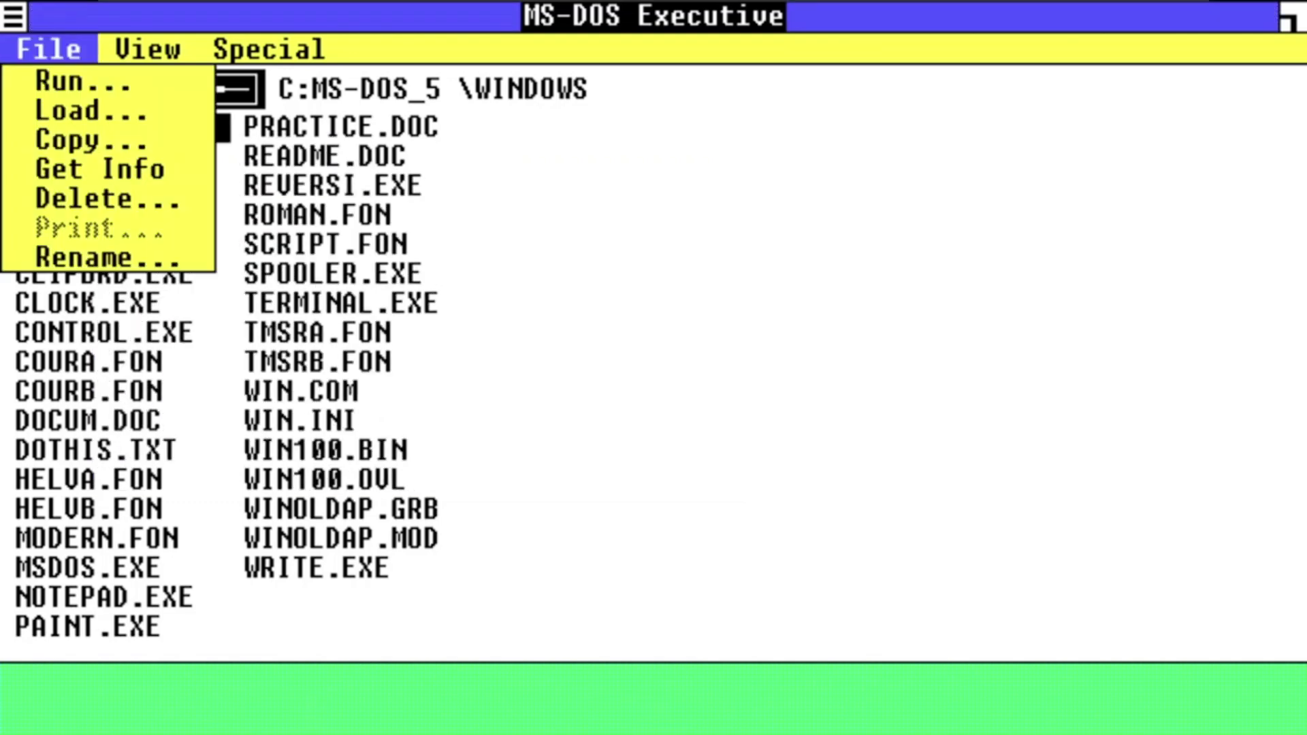
{"action": "key", "text": "Right"}
{"action": "key", "text": "Right"}
{"action": "key", "text": "Down"}
{"action": "key", "text": "Up"}
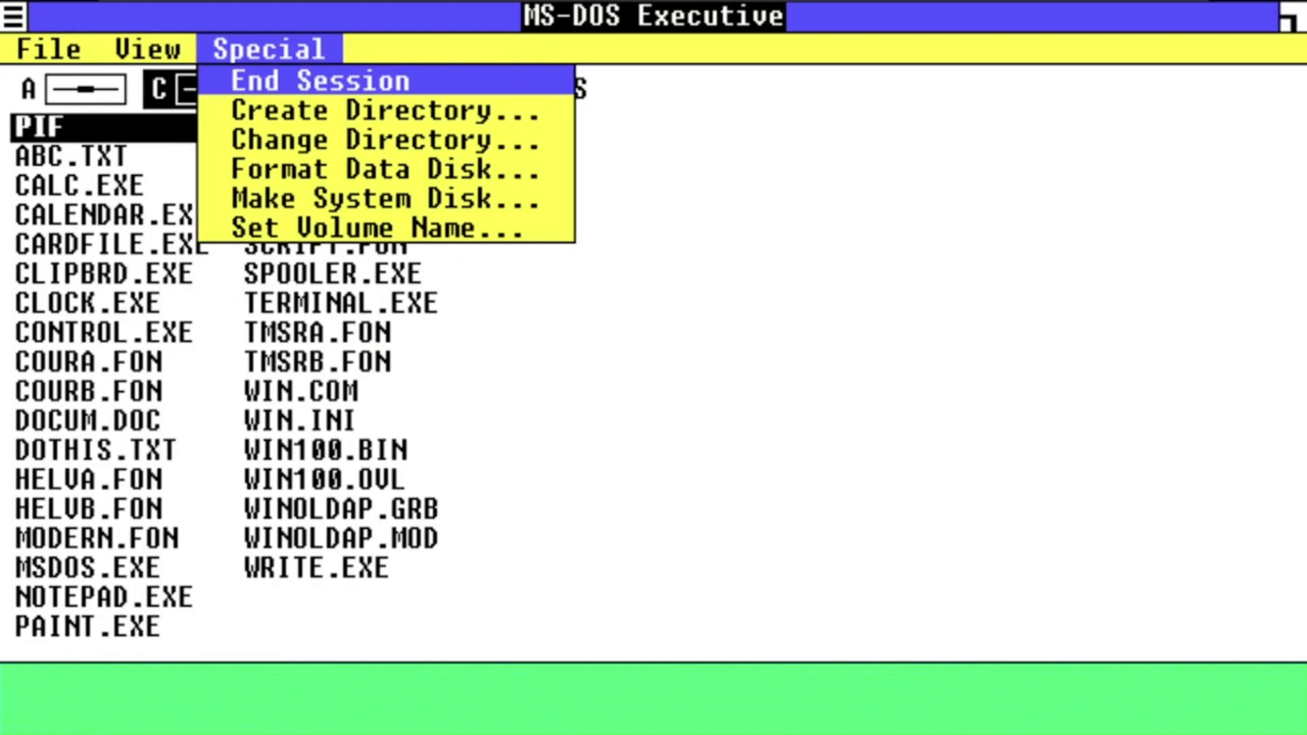
{"action": "key", "text": "Return"}
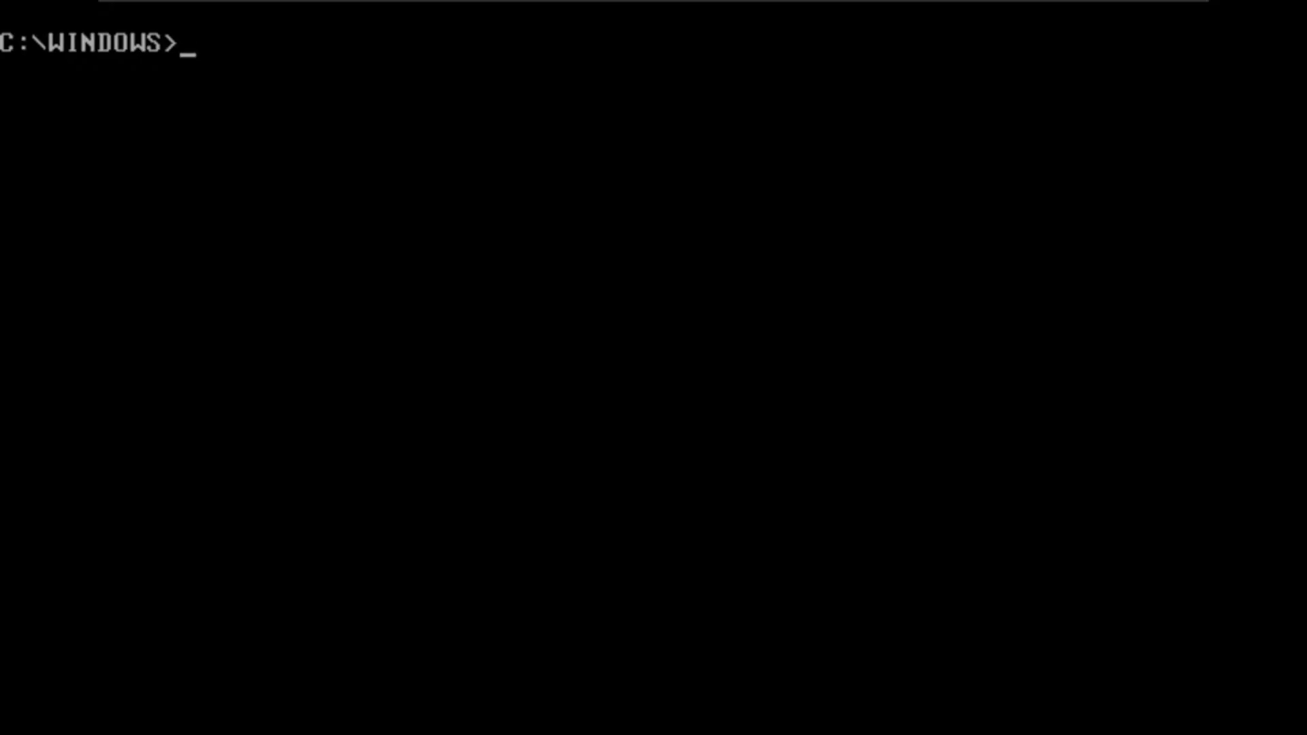
Start Windows again from the C:\WINDOWS prompt with the win command.
{"action": "type", "text": "wo"}
{"action": "key", "text": "BackSpace"}
{"action": "type", "text": "o"}
{"action": "key", "text": "BackSpace"}
{"action": "type", "text": "o"}
{"action": "key", "text": "BackSpace"}
{"action": "type", "text": "in"}
{"action": "key", "text": "Return"}
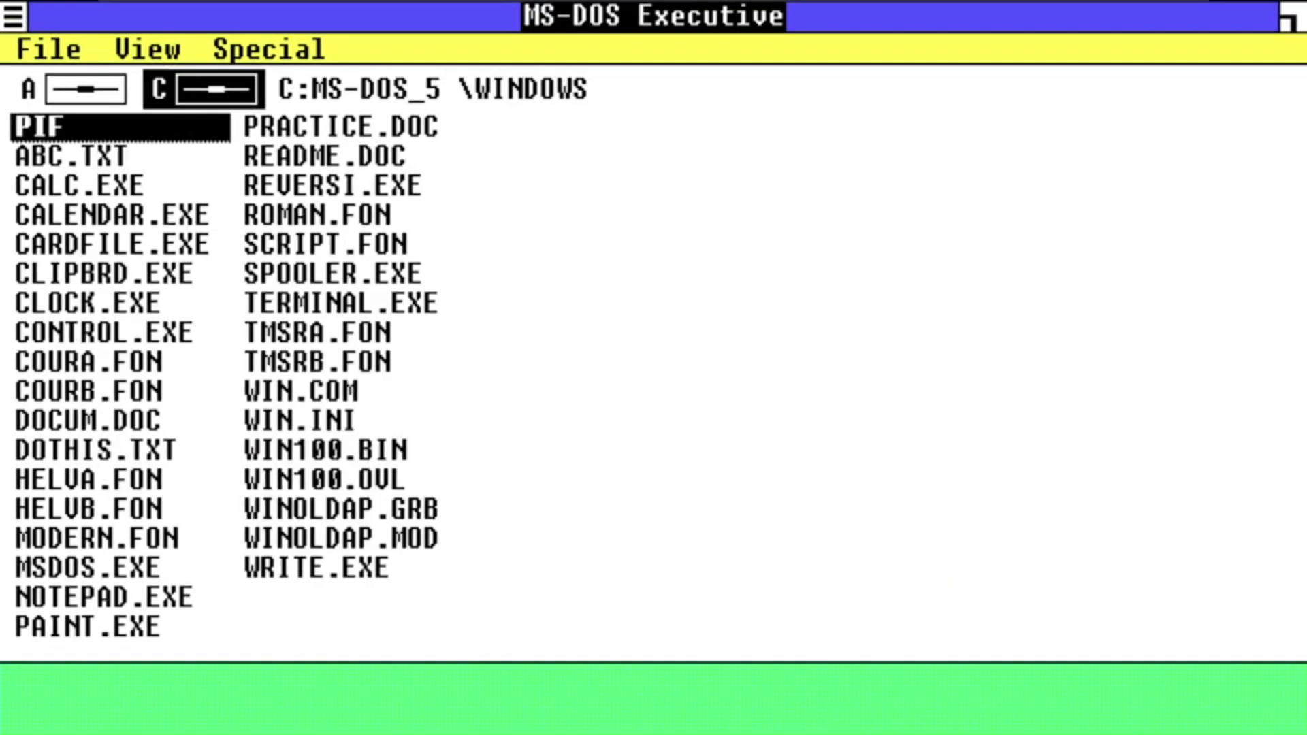
End the restarted Windows session from MS-DOS Executive and go back to the DOS prompt.
{"action": "key", "text": "alt+f"}
{"action": "key", "text": "Right"}
{"action": "key", "text": "Right"}
{"action": "key", "text": "Down"}
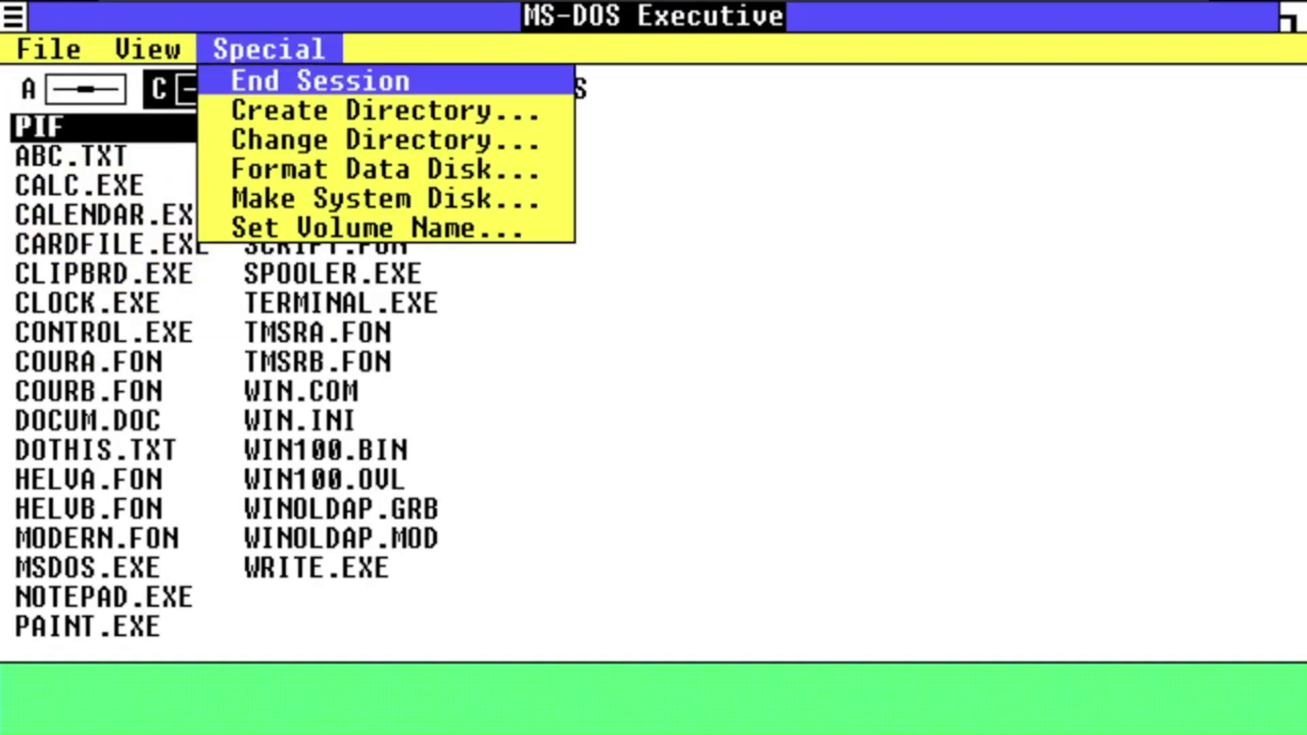
{"action": "key", "text": "Return"}
{"action": "key", "text": "Return"}
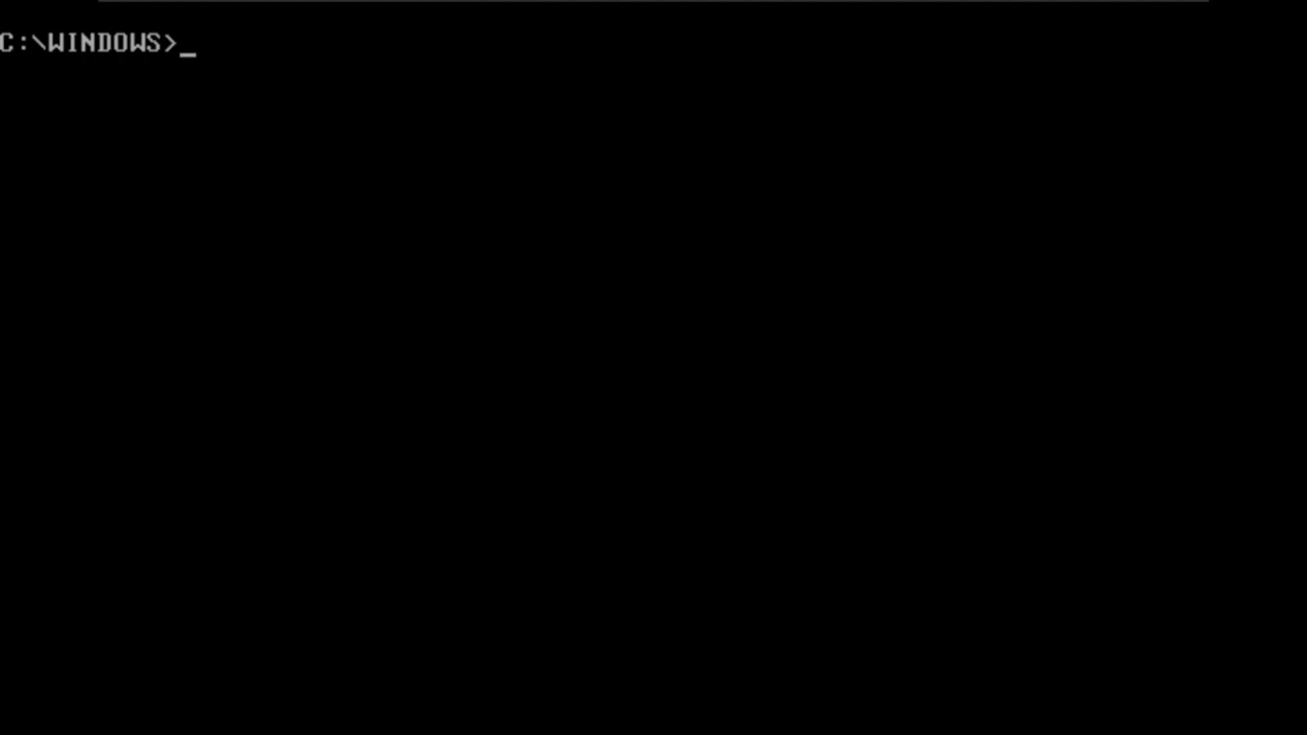
Release input from the virtual machine and reveal the VMware Workstation full-screen controls.
{"action": "key", "text": "ctrl+alt"}
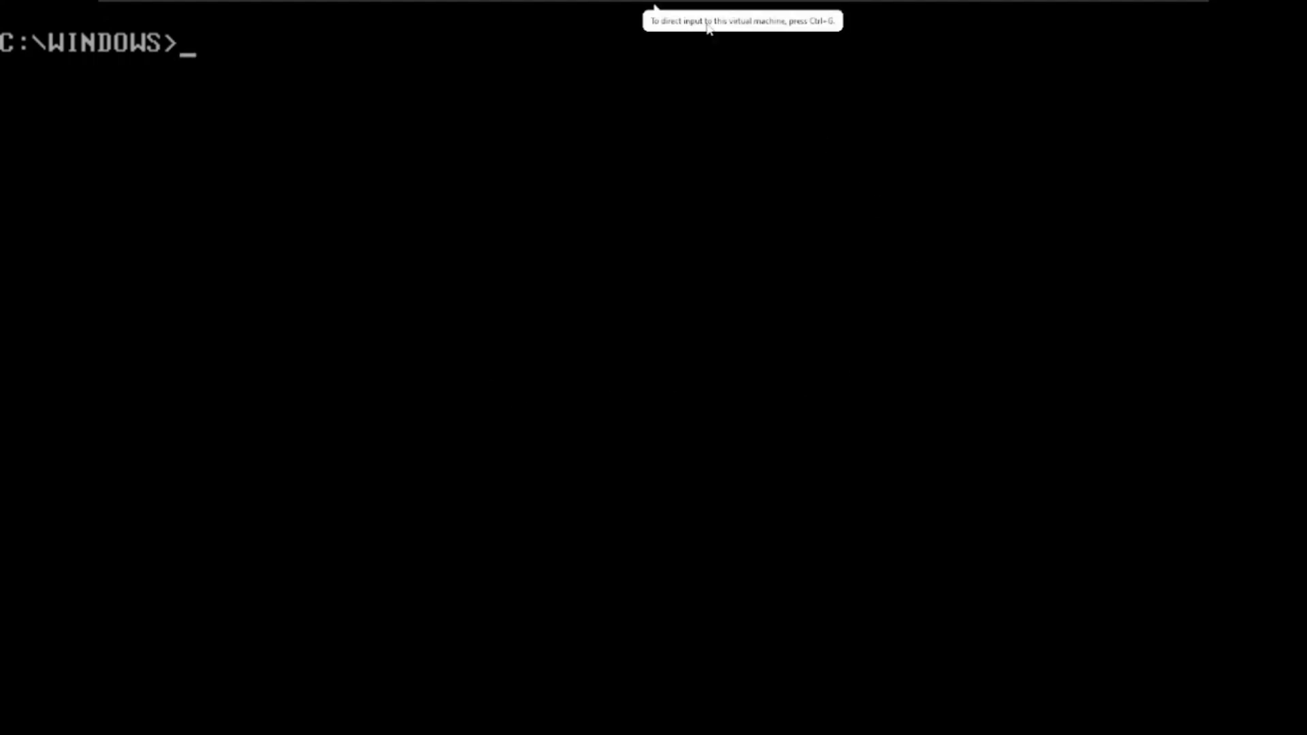
{"action": "mouse_move", "coordinate": [693, 5]}
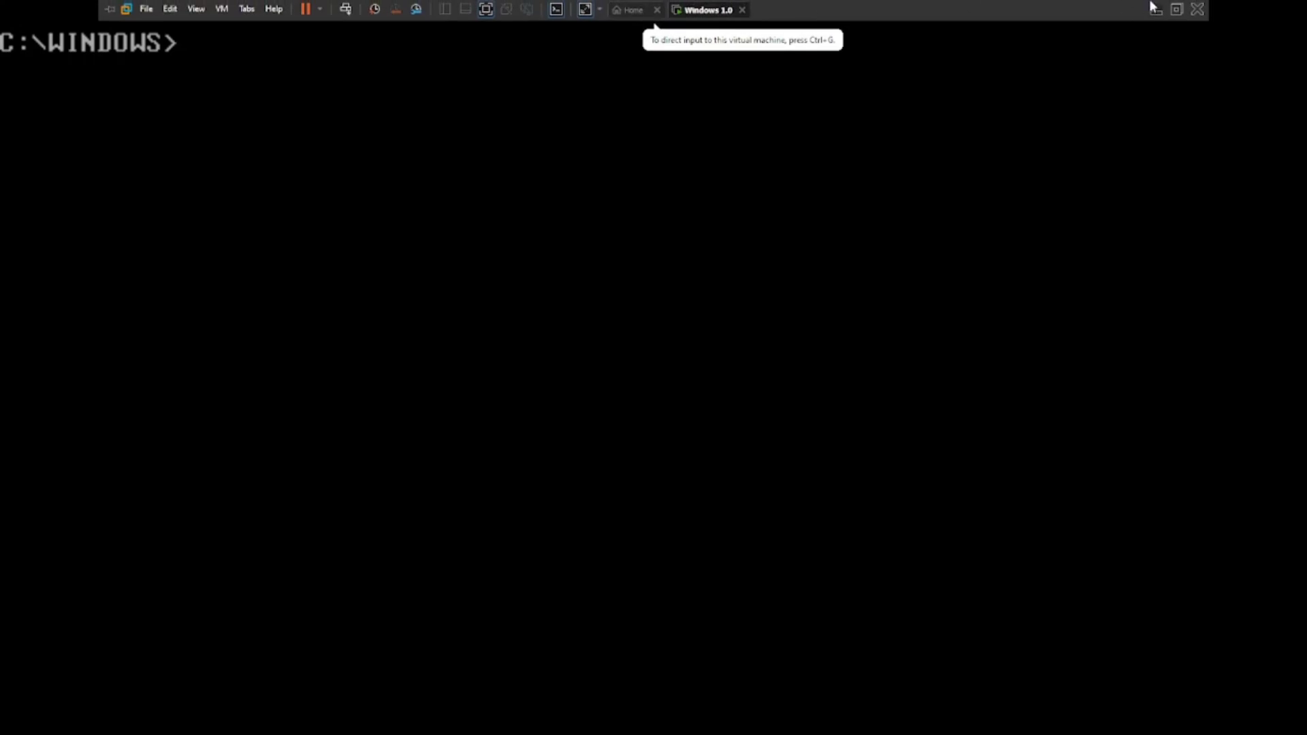